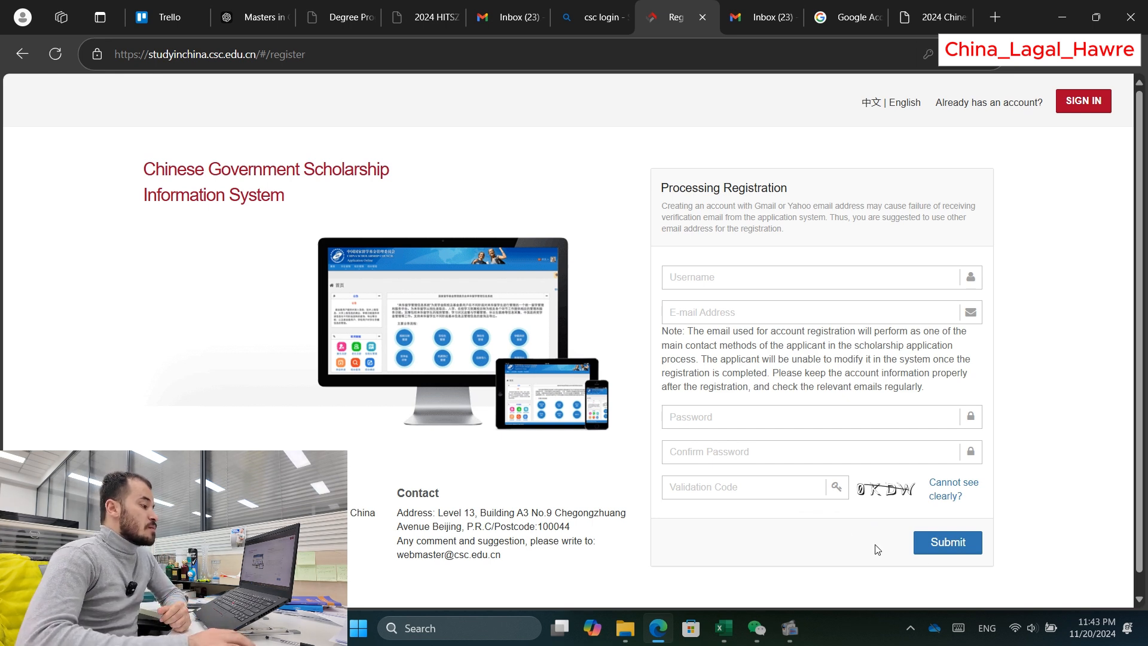
Step: Open the China Scholarship Council registration email in Gmail and follow its account activation link
click(894, 453)
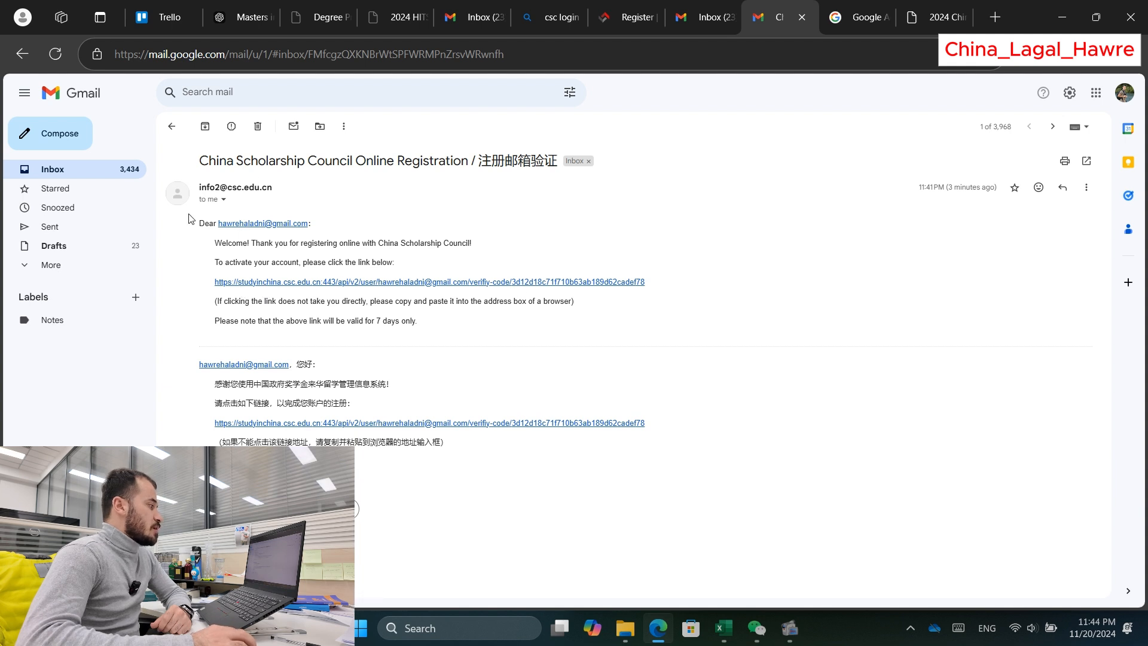
mouse_move(272, 188)
mouse_down()
mouse_move(199, 187)
mouse_move(282, 189)
mouse_up()
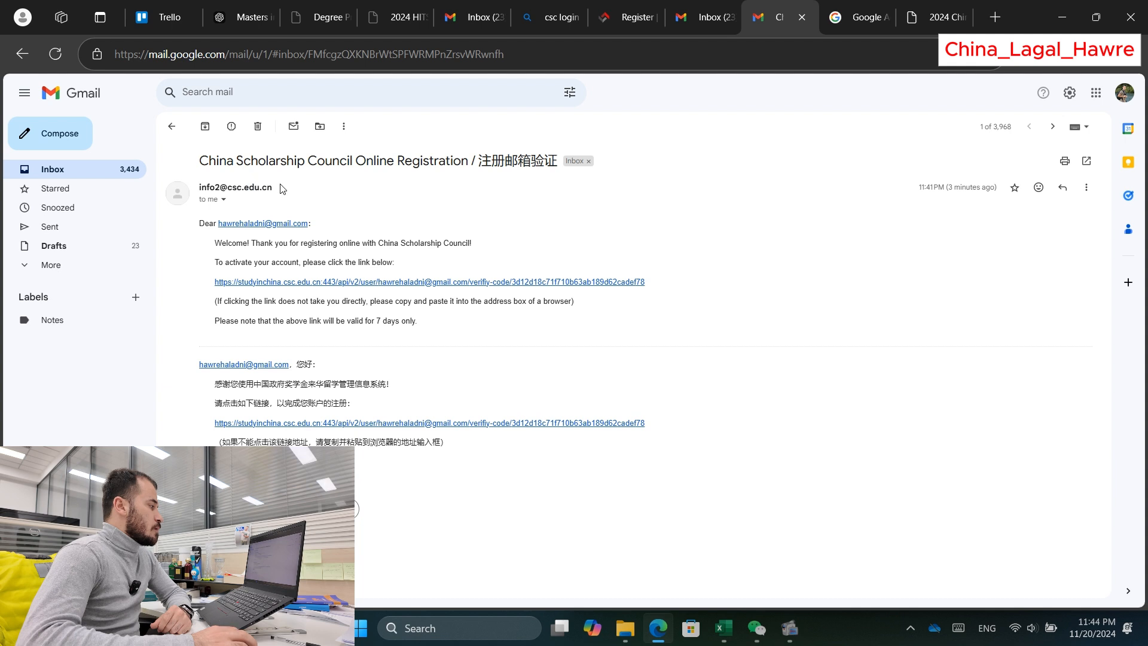
click(257, 284)
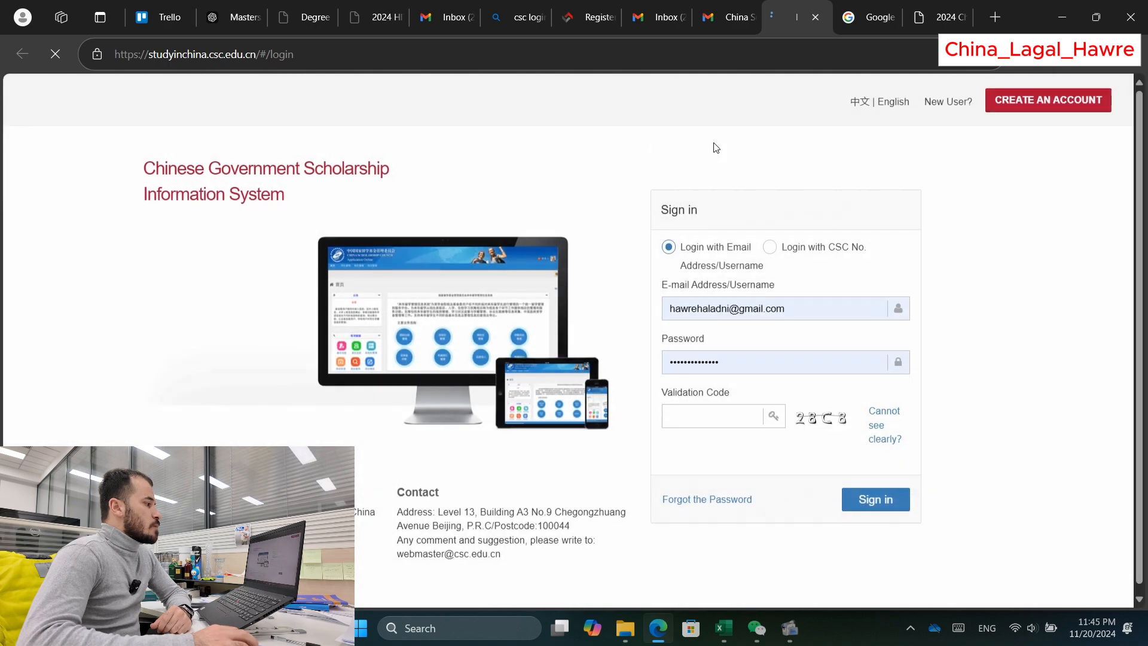
click(712, 418)
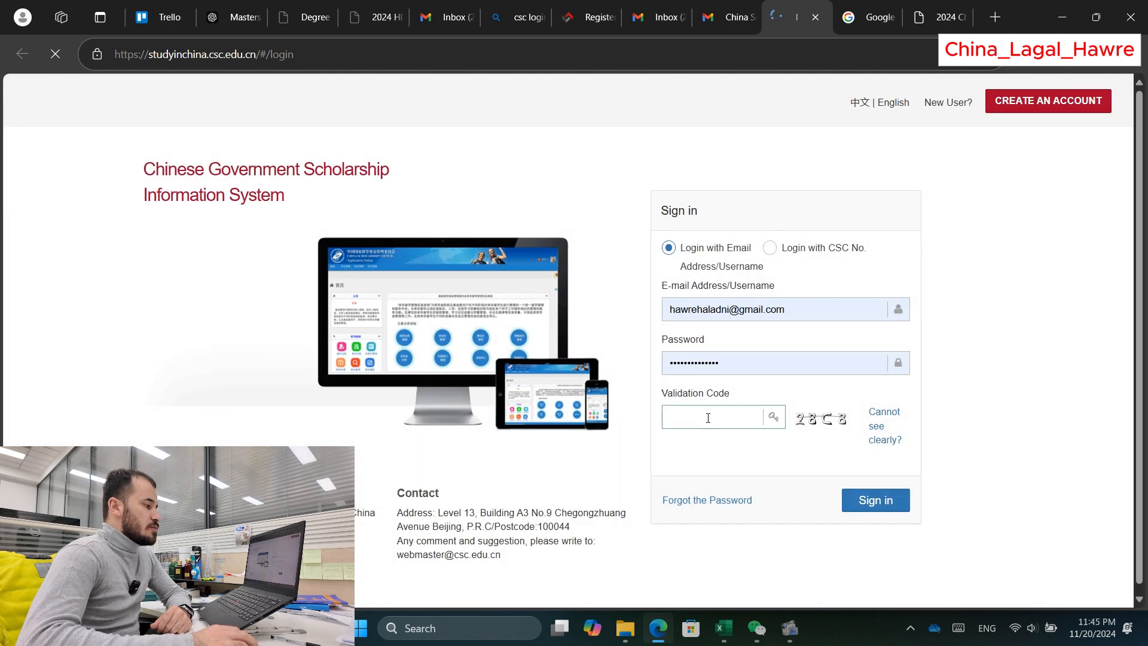
click(708, 412)
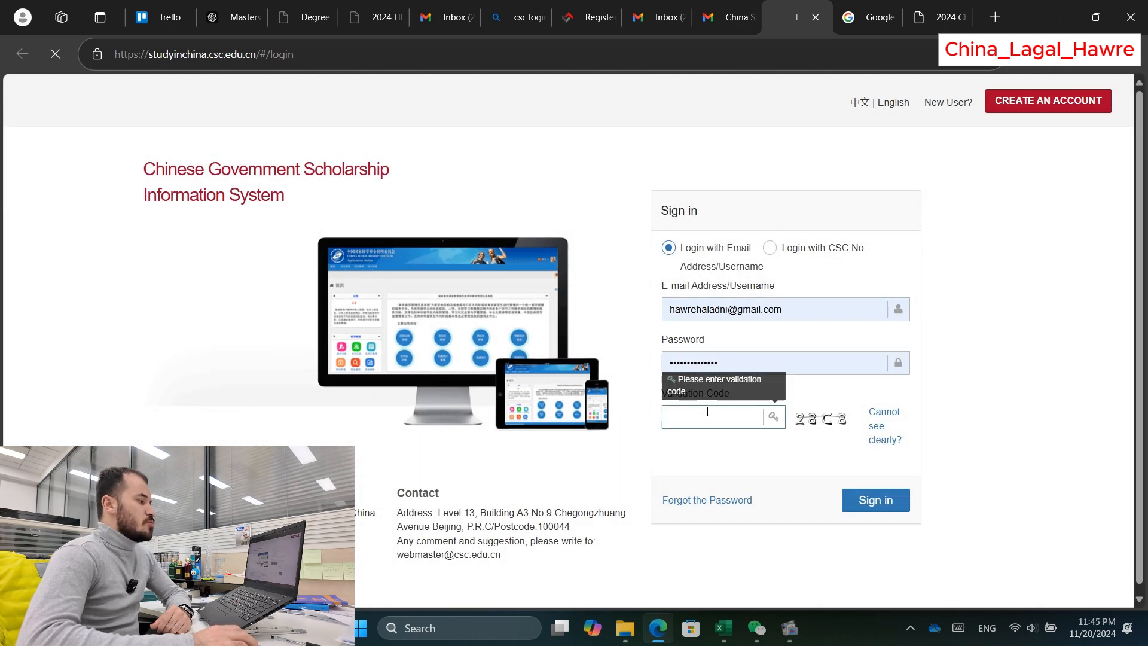
text(2)
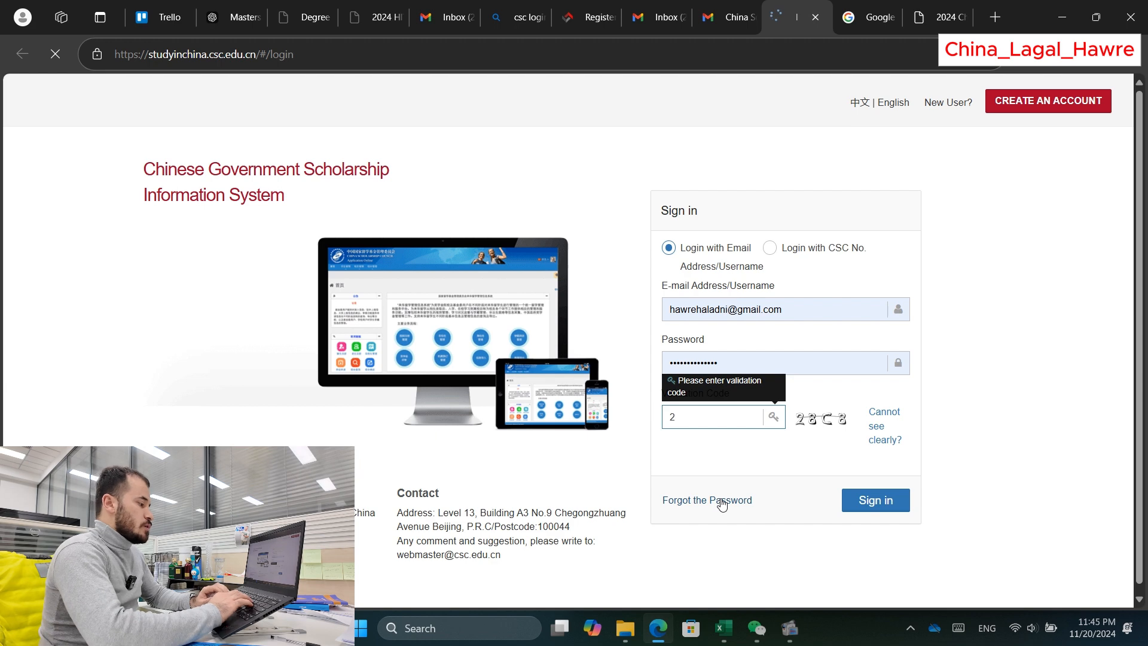
text(8C)
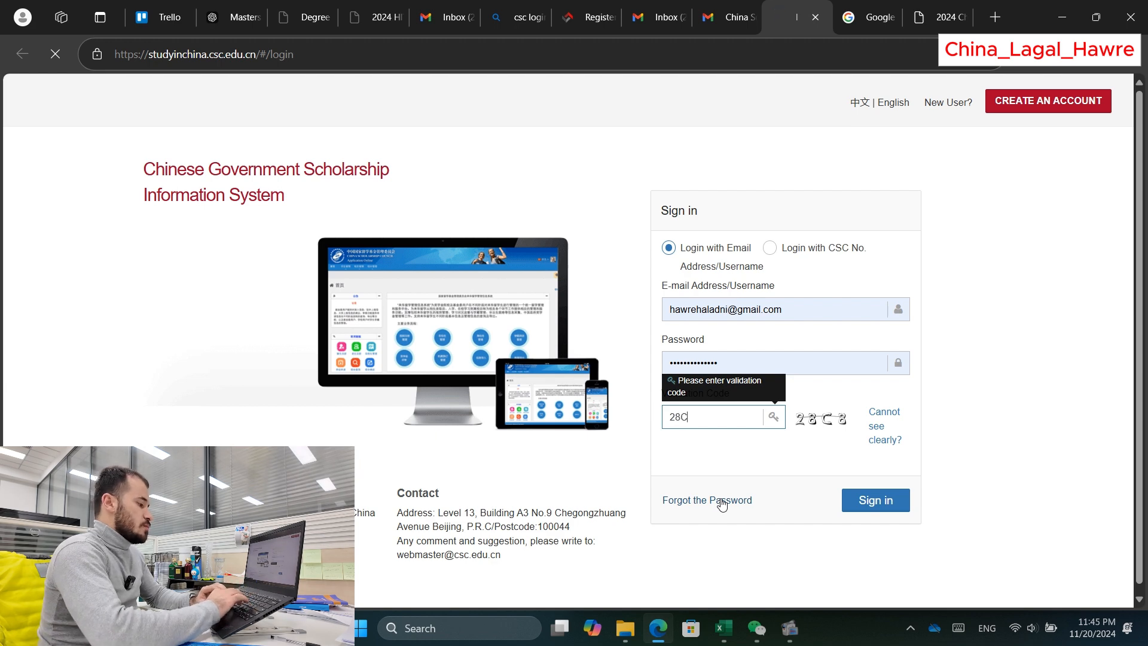
text(8)
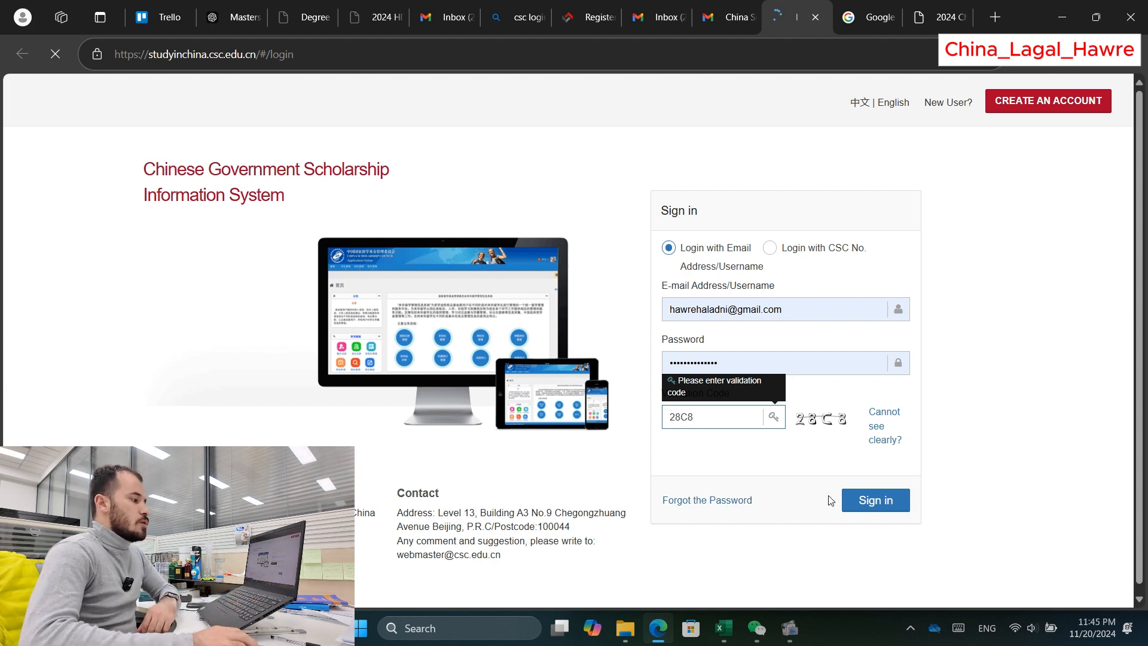
click(894, 498)
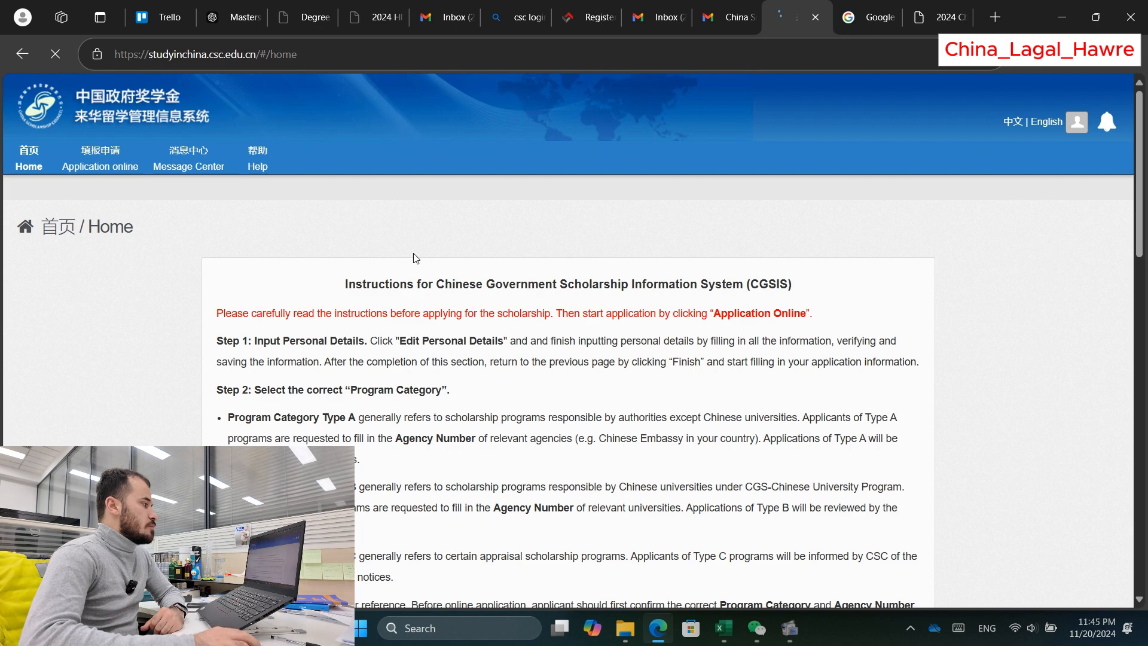
scroll(223, 287, down, 1)
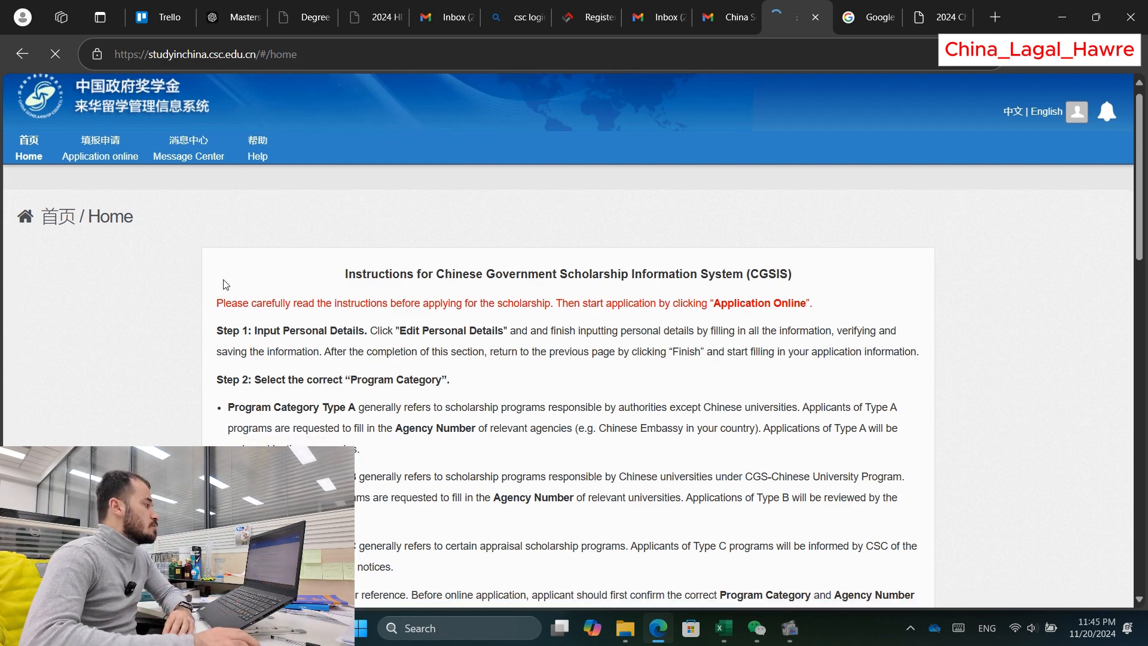
scroll(744, 265, down, 4)
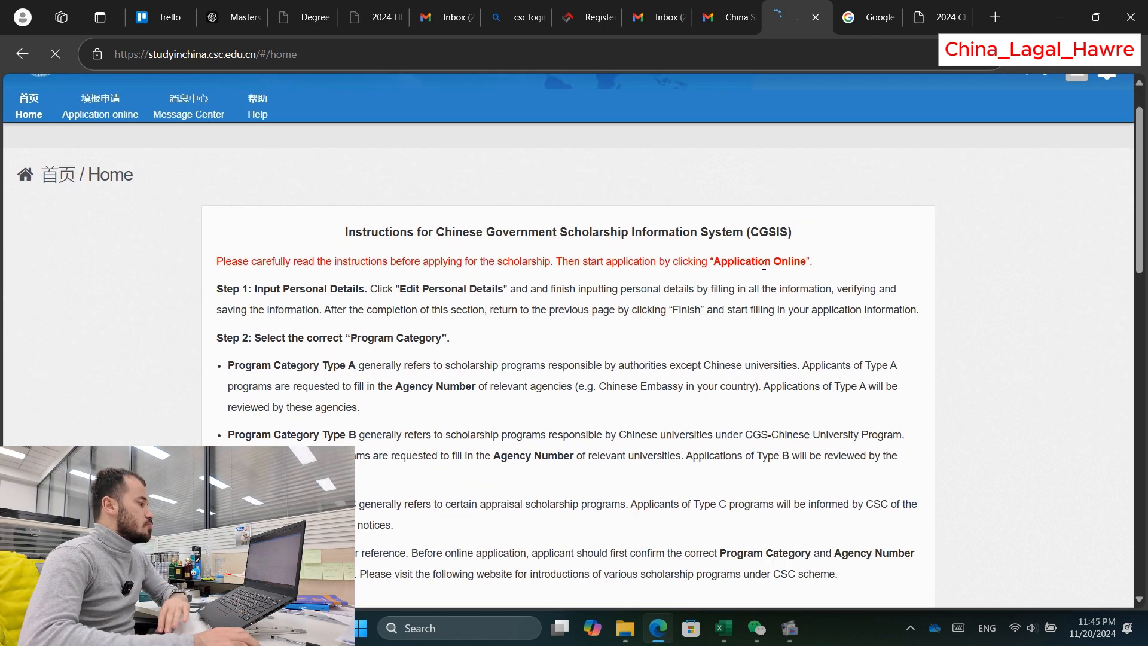
scroll(743, 264, down, 15)
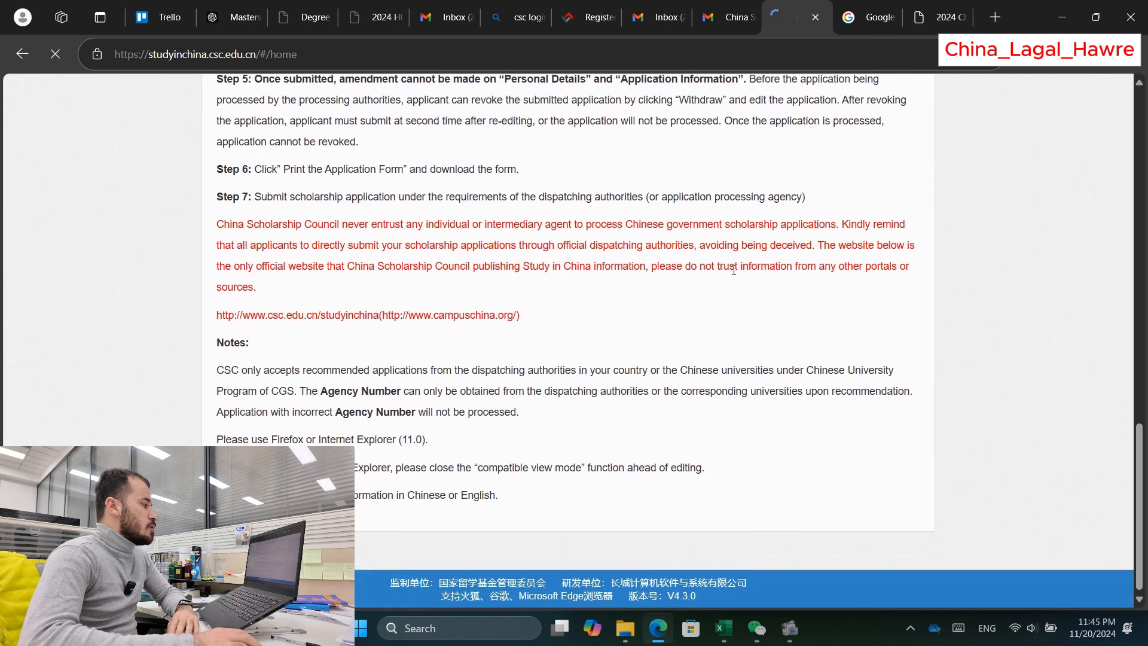
scroll(733, 268, up, 15)
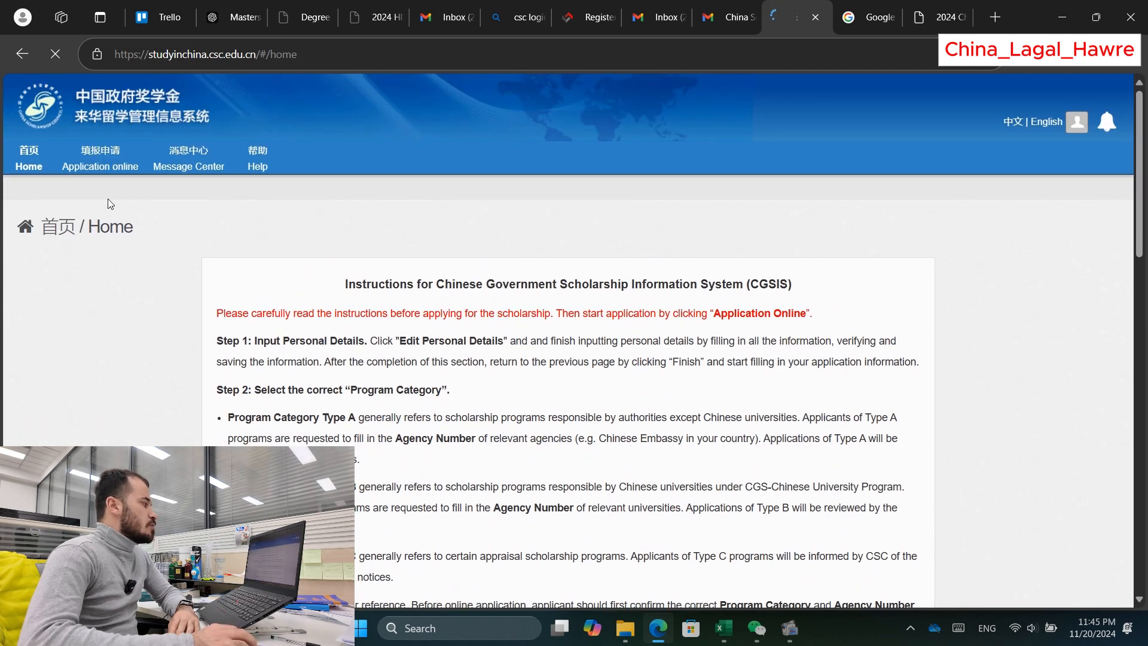
Step: Go to Application online and open Edit Personal Details at the Personal Information section
click(102, 174)
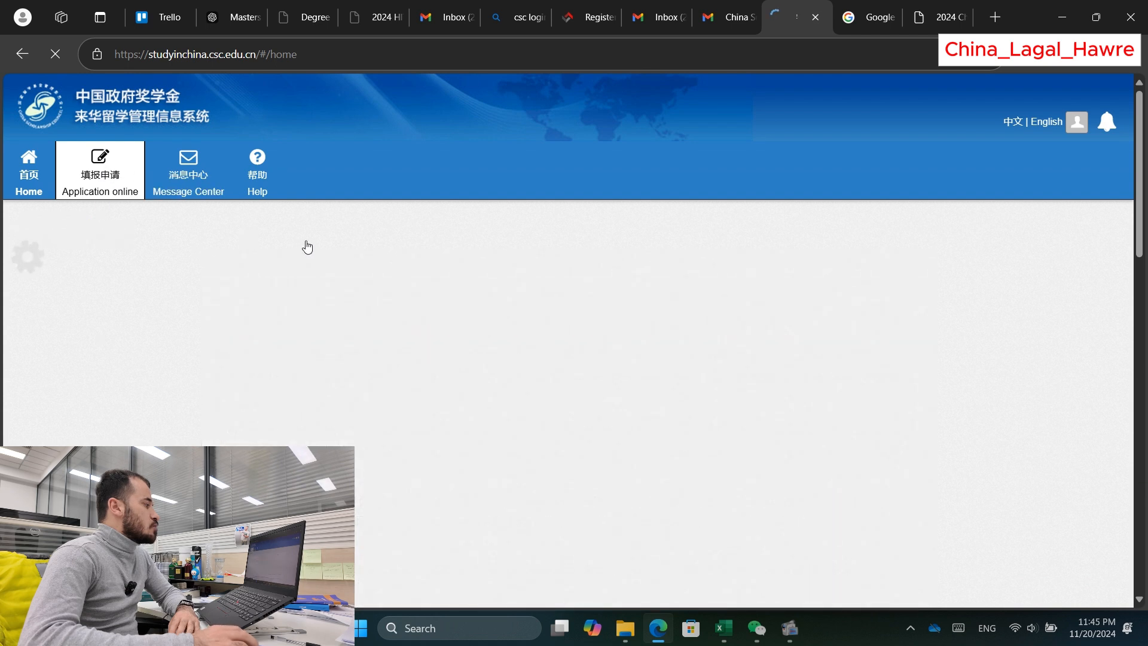
scroll(658, 311, down, 1)
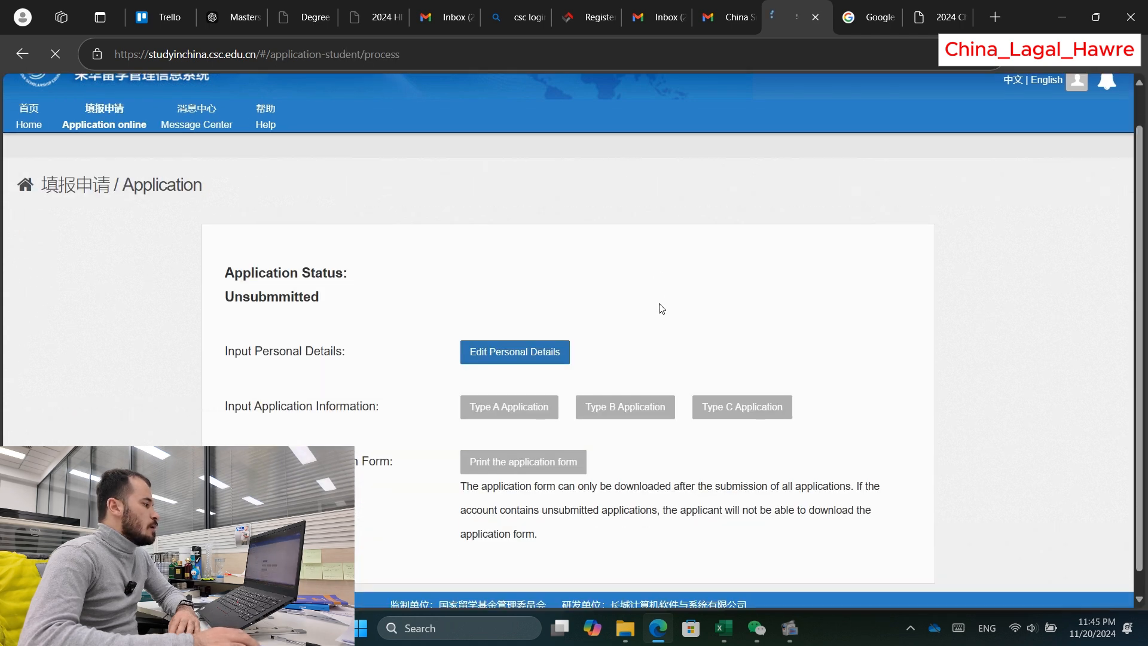
scroll(543, 335, up, 1)
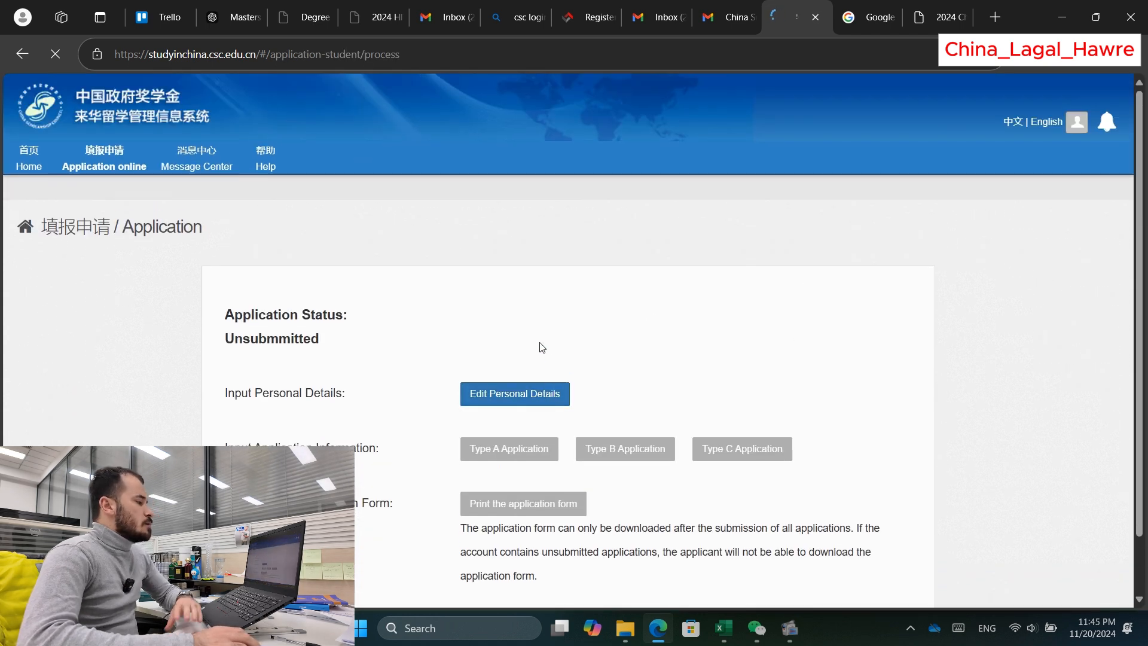
click(516, 404)
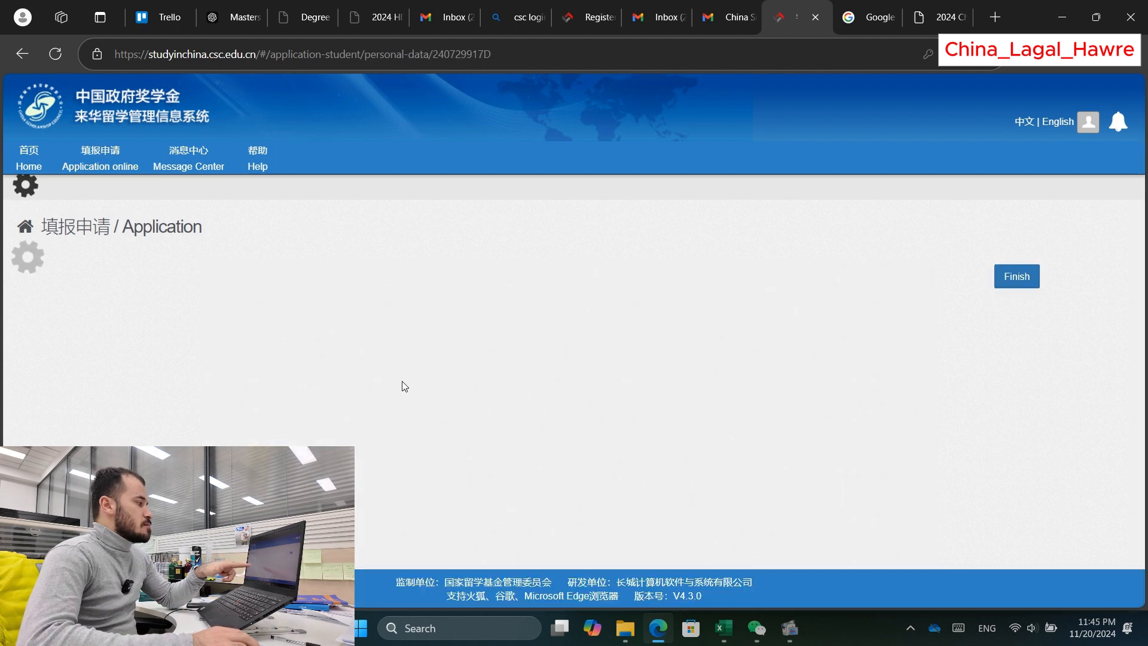
scroll(267, 284, down, 2)
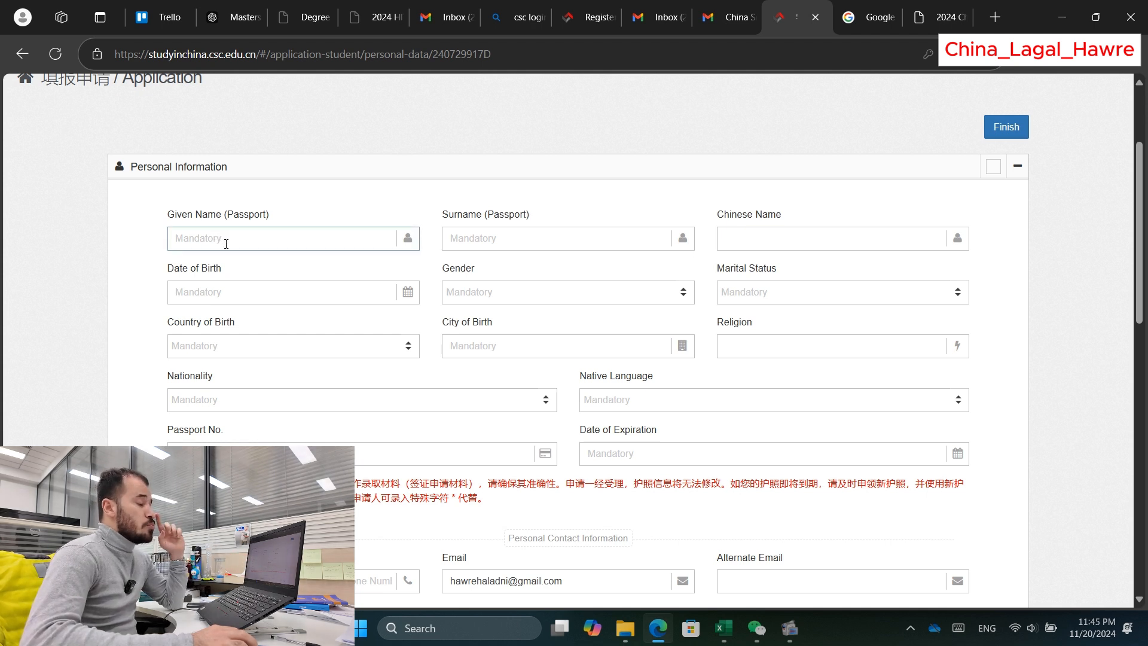
click(245, 269)
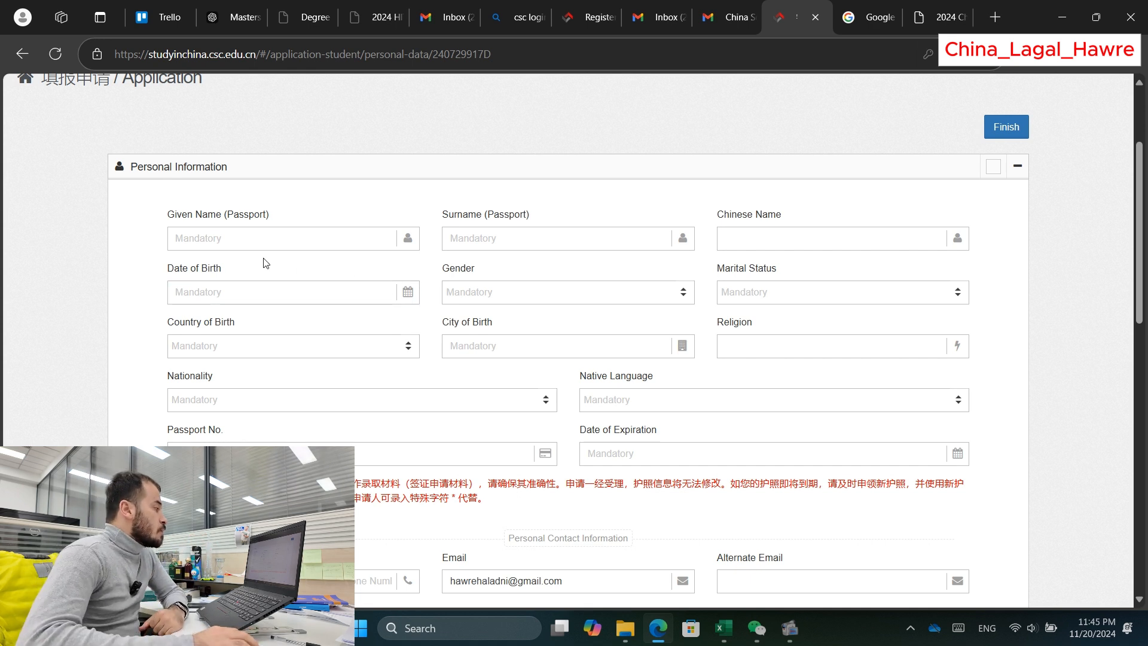
click(245, 243)
click(281, 215)
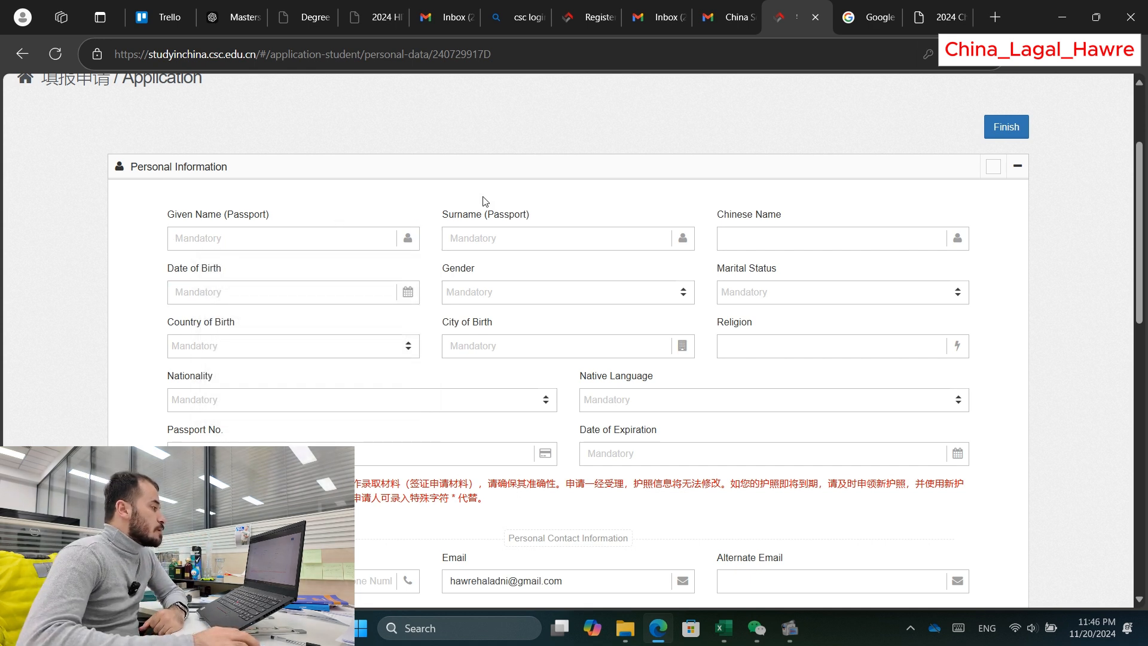
click(504, 243)
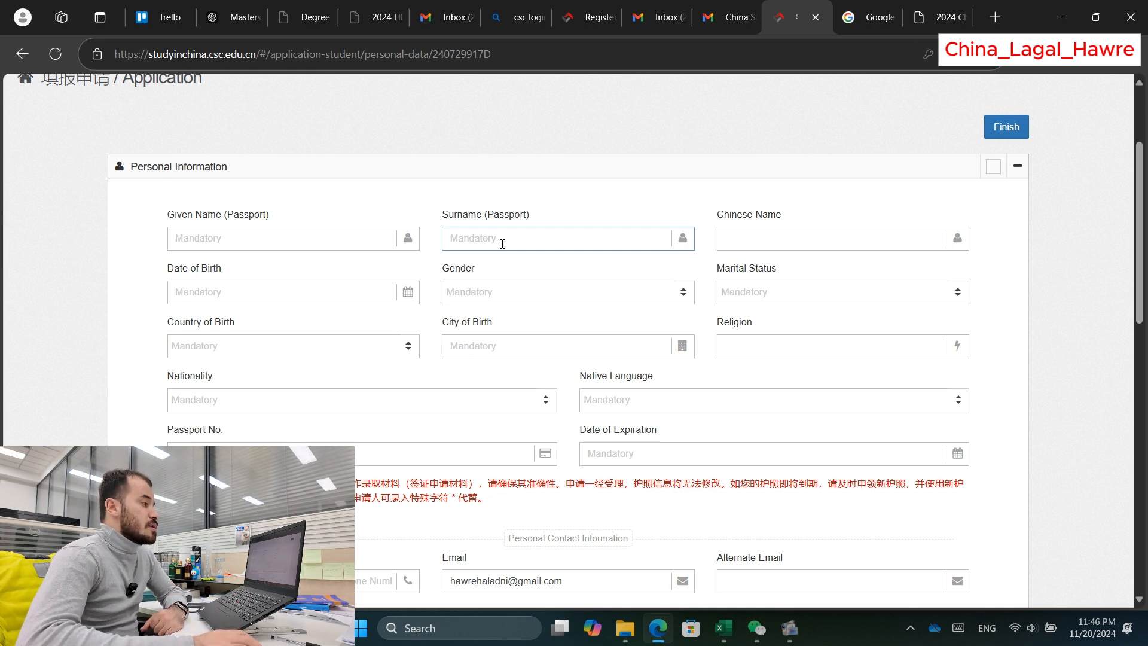
click(768, 238)
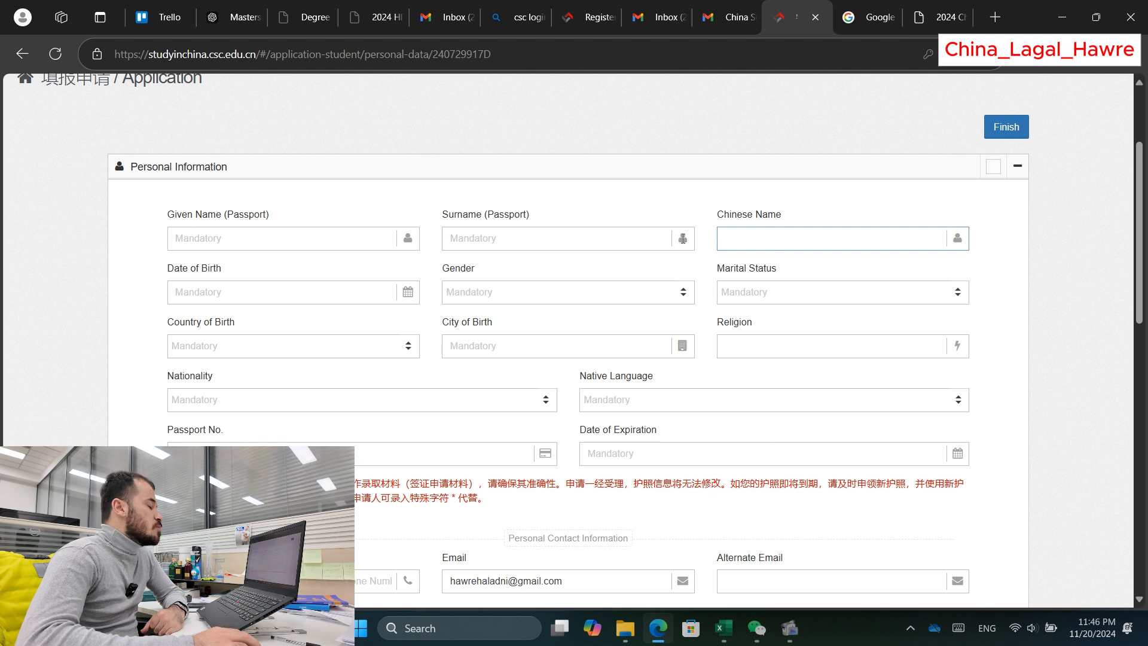
click(212, 294)
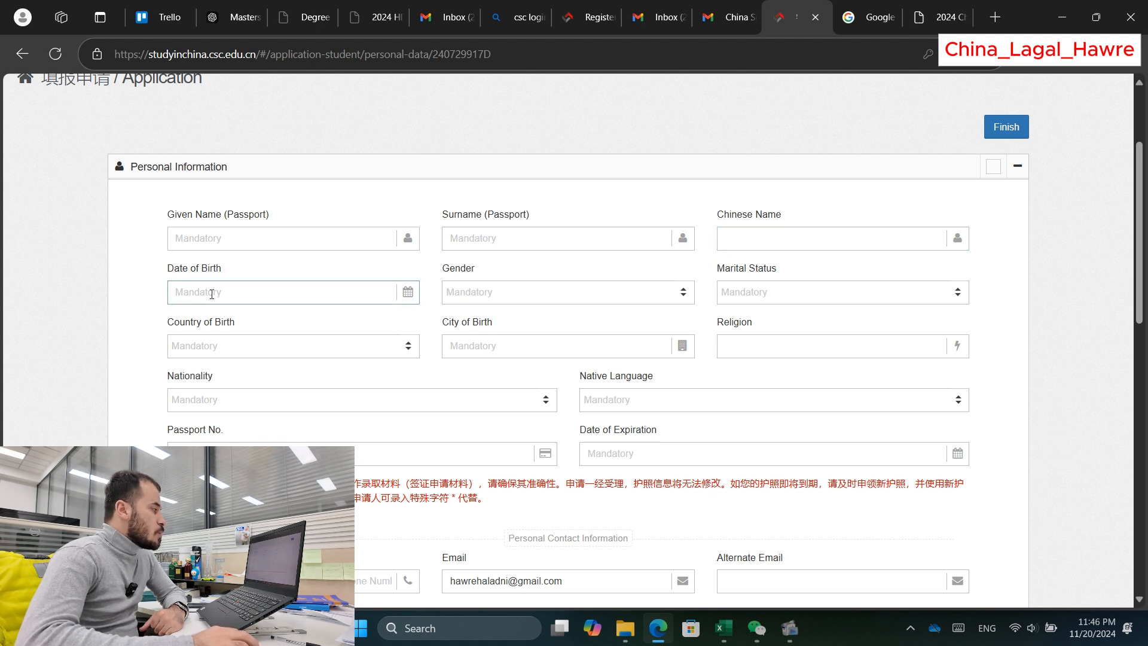
click(473, 299)
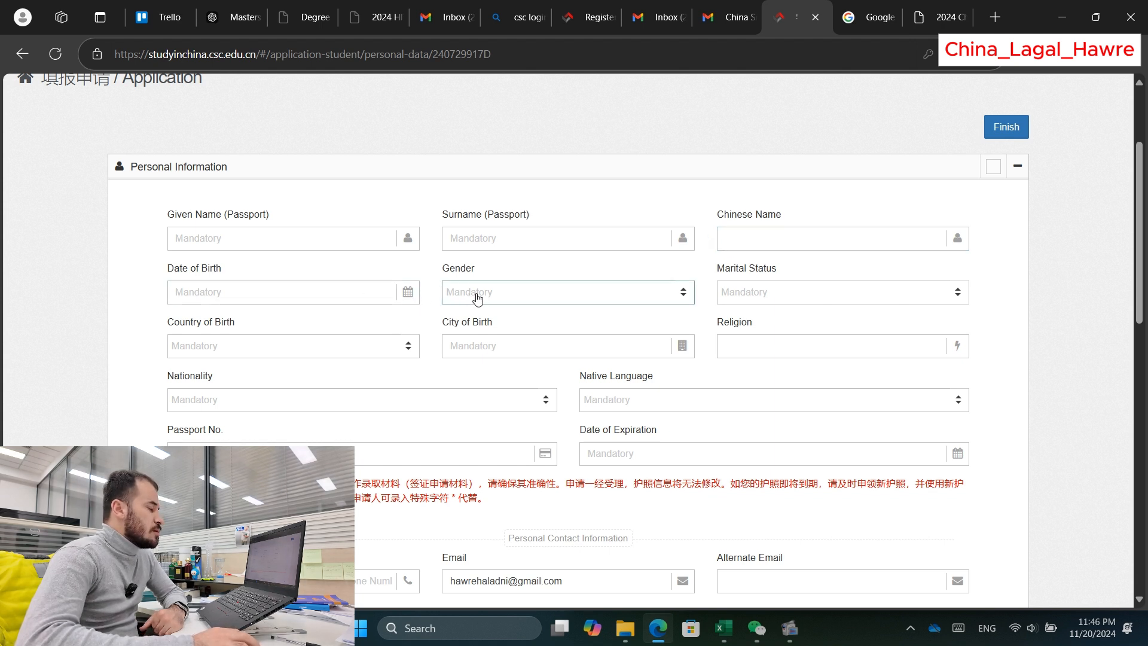
click(726, 294)
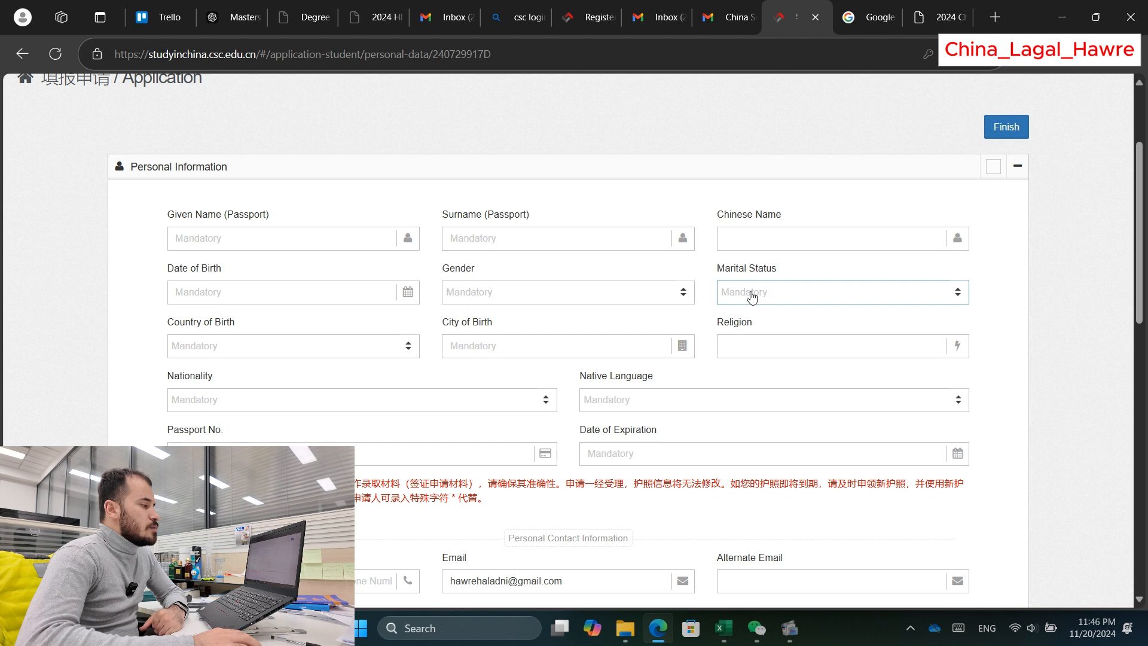
click(302, 353)
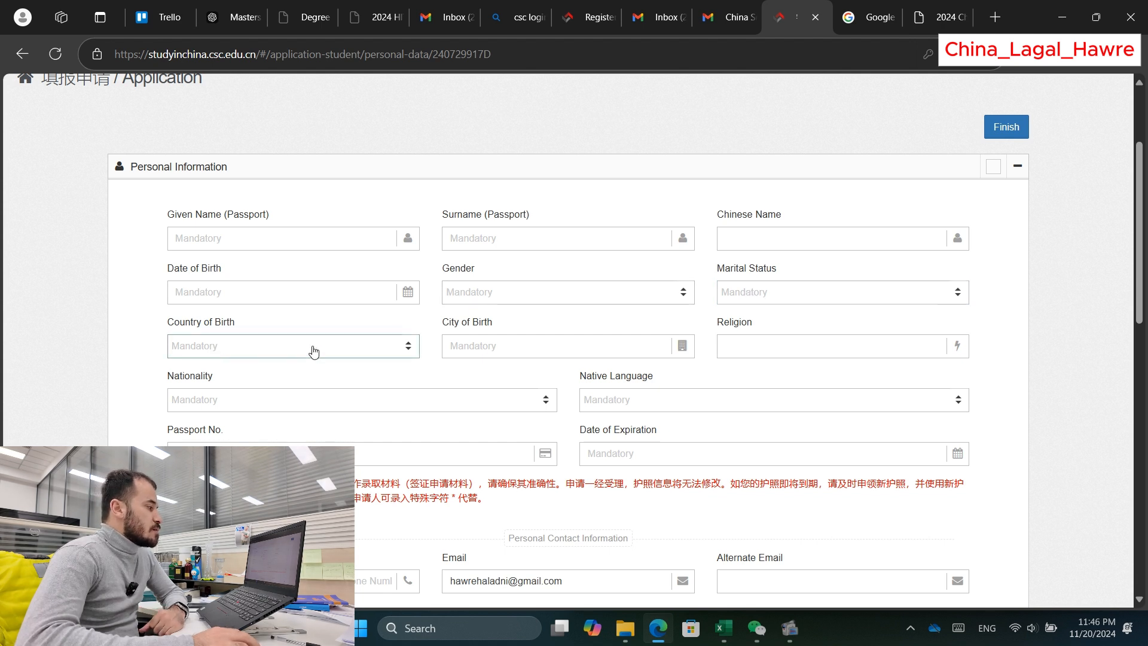
click(485, 345)
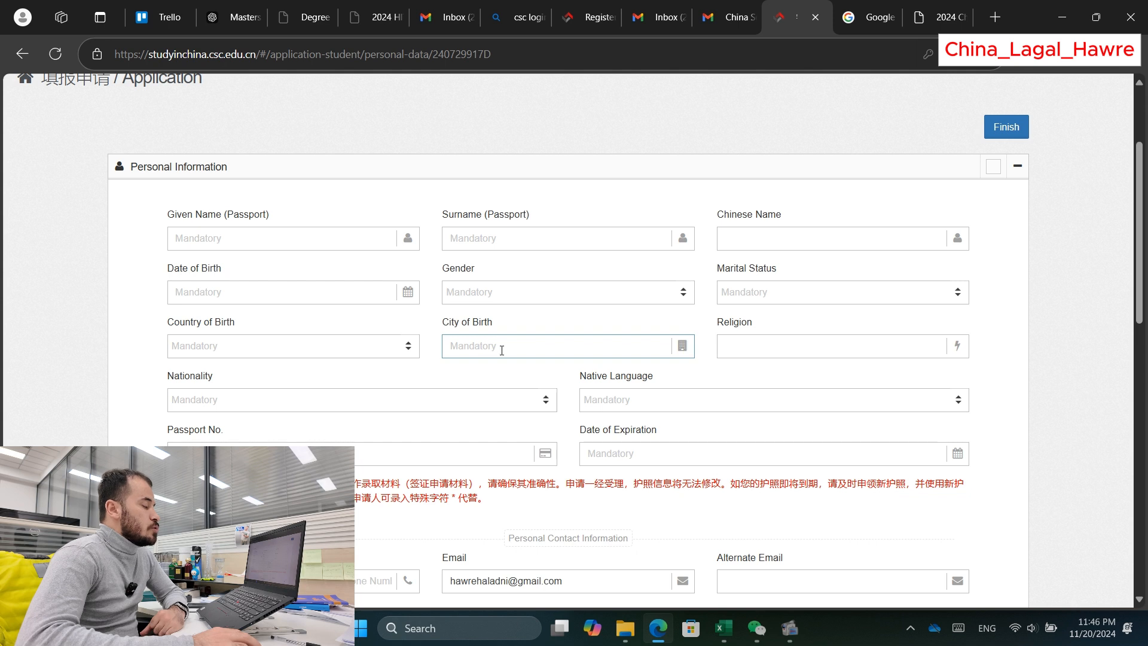
click(730, 344)
scroll(779, 341, down, 1)
click(779, 334)
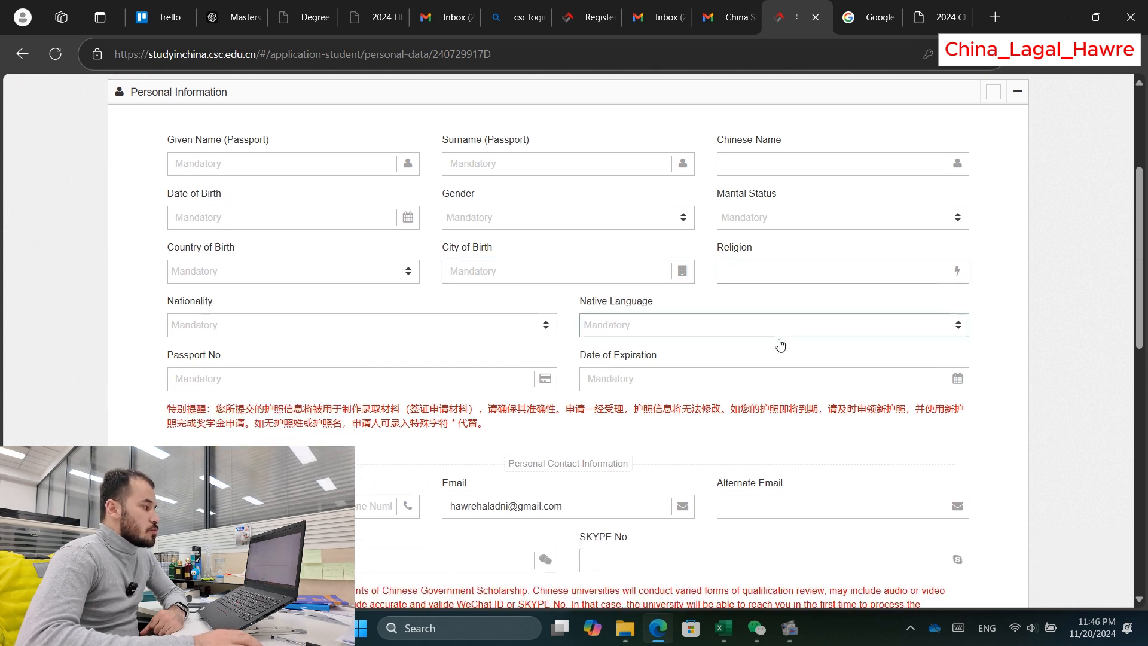
click(367, 337)
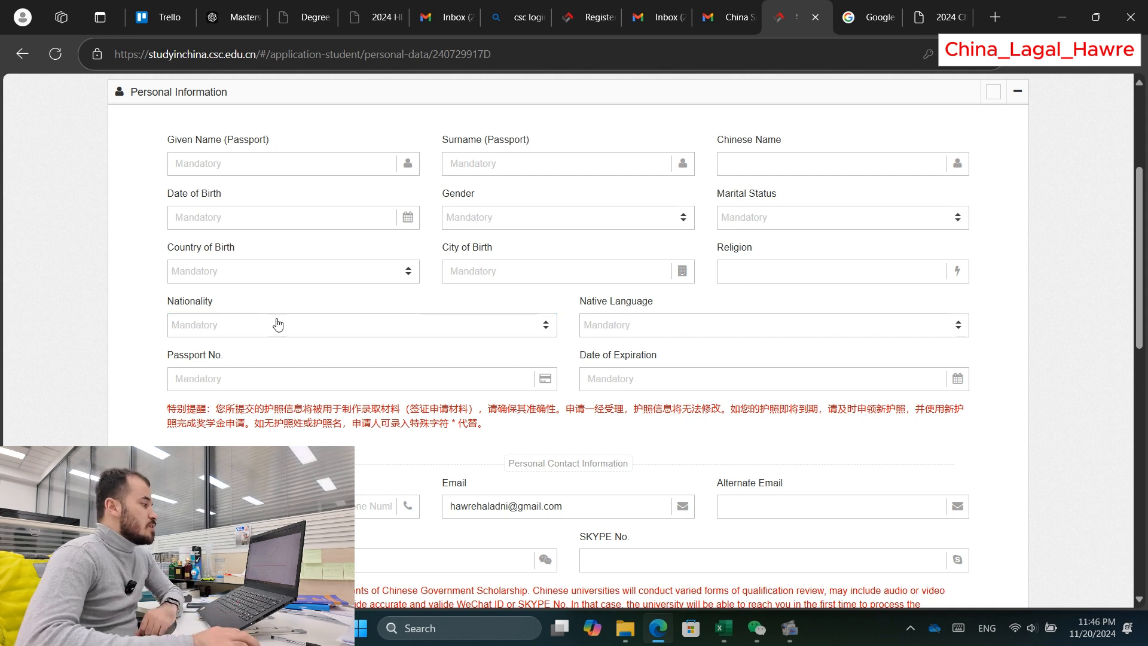
click(586, 335)
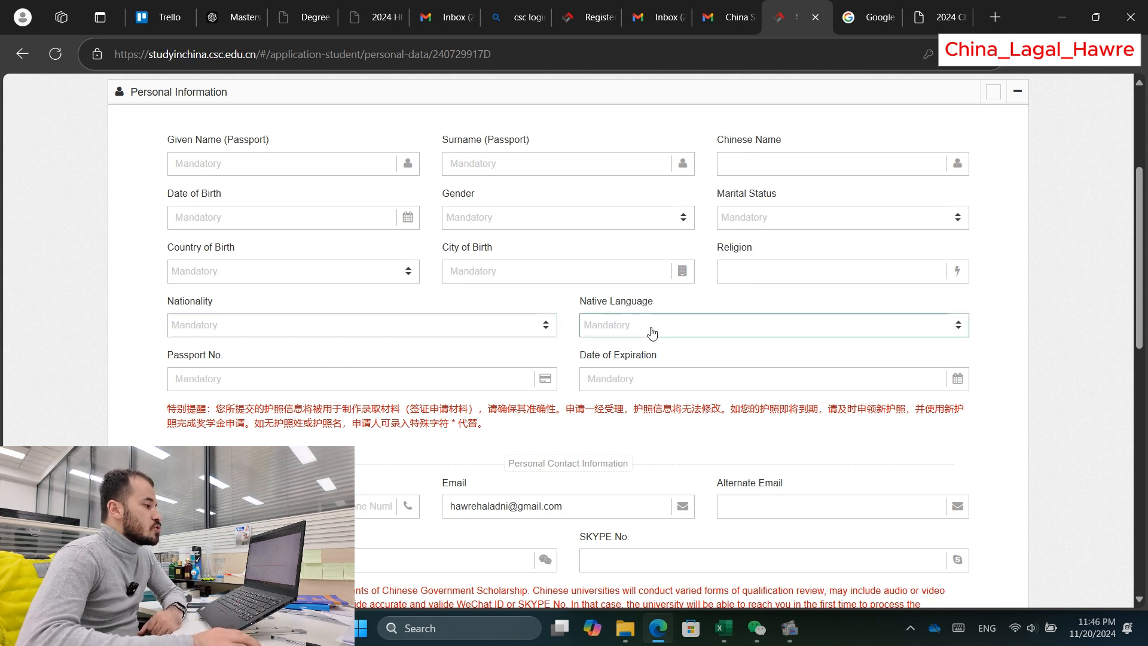
click(652, 333)
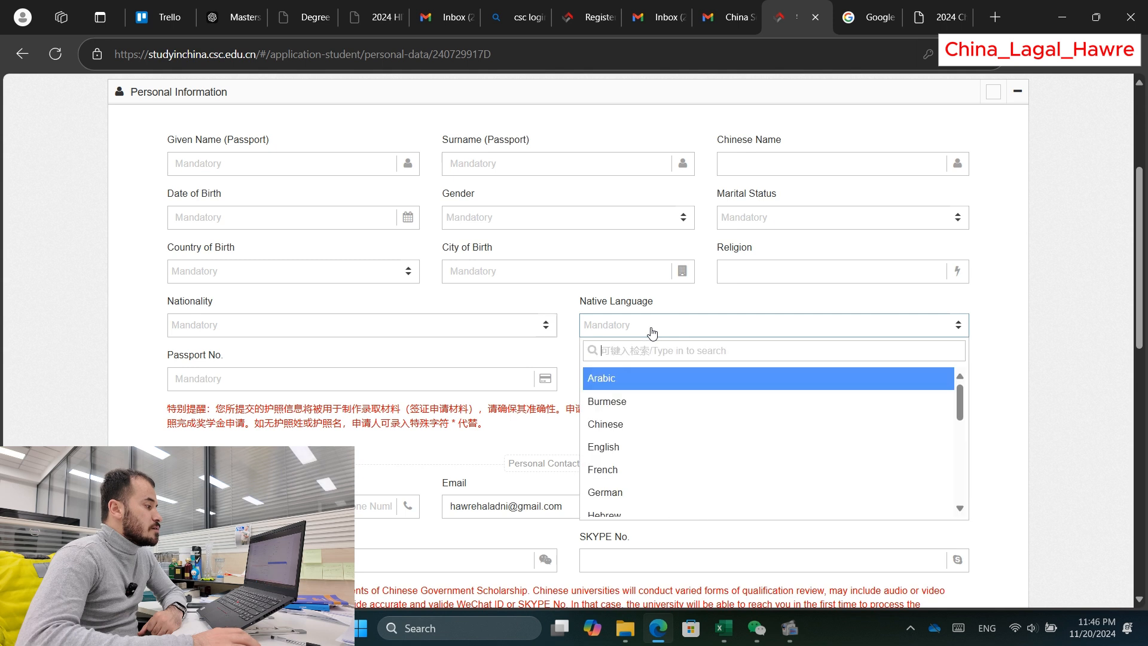
click(1011, 335)
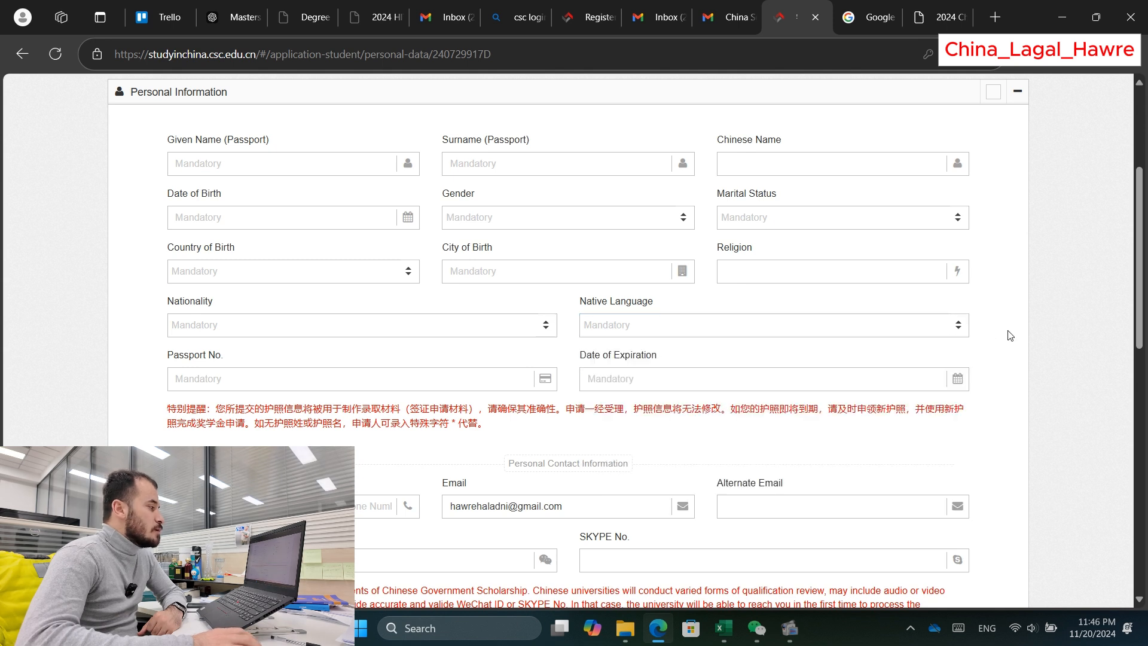
click(202, 388)
scroll(201, 359, down, 1)
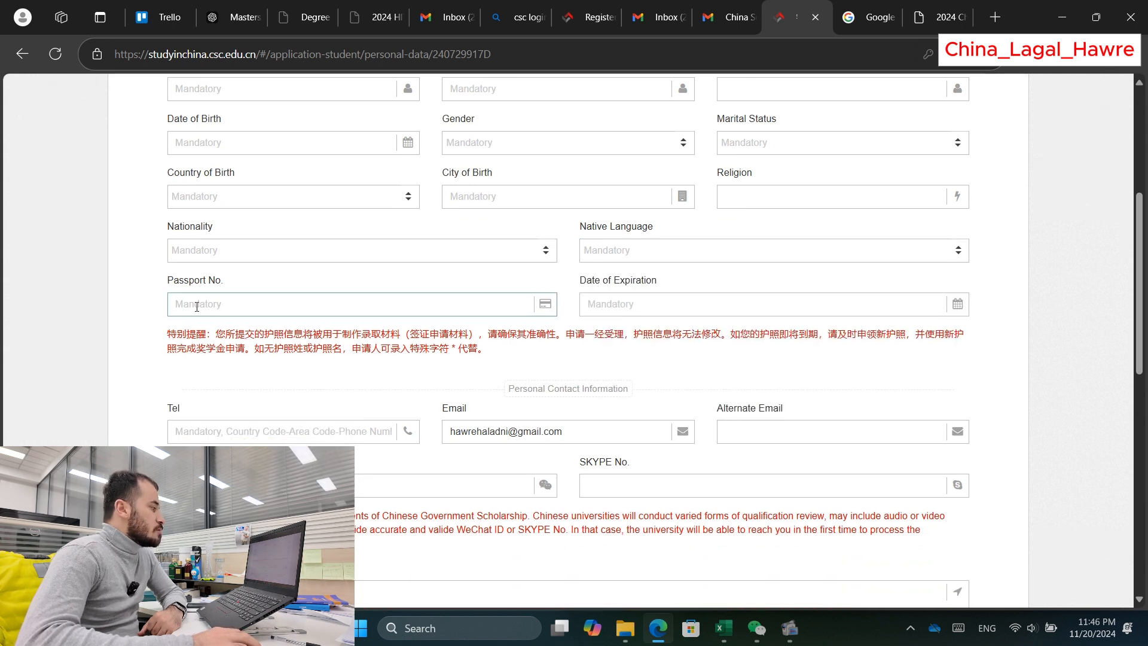
click(623, 309)
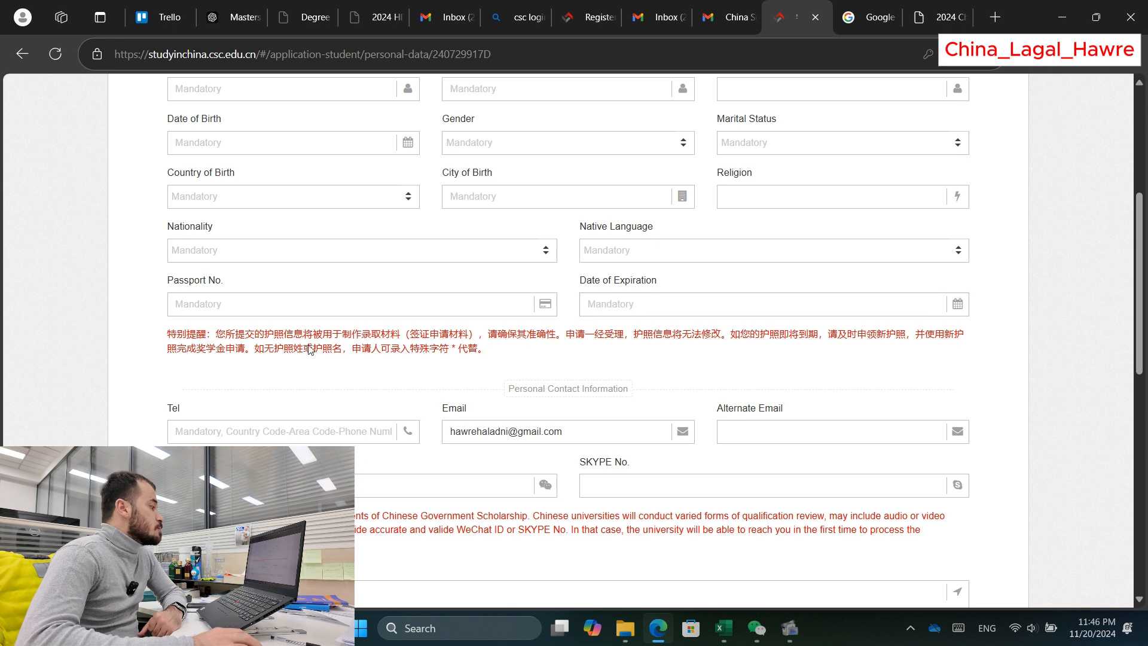
scroll(309, 349, down, 1)
click(205, 356)
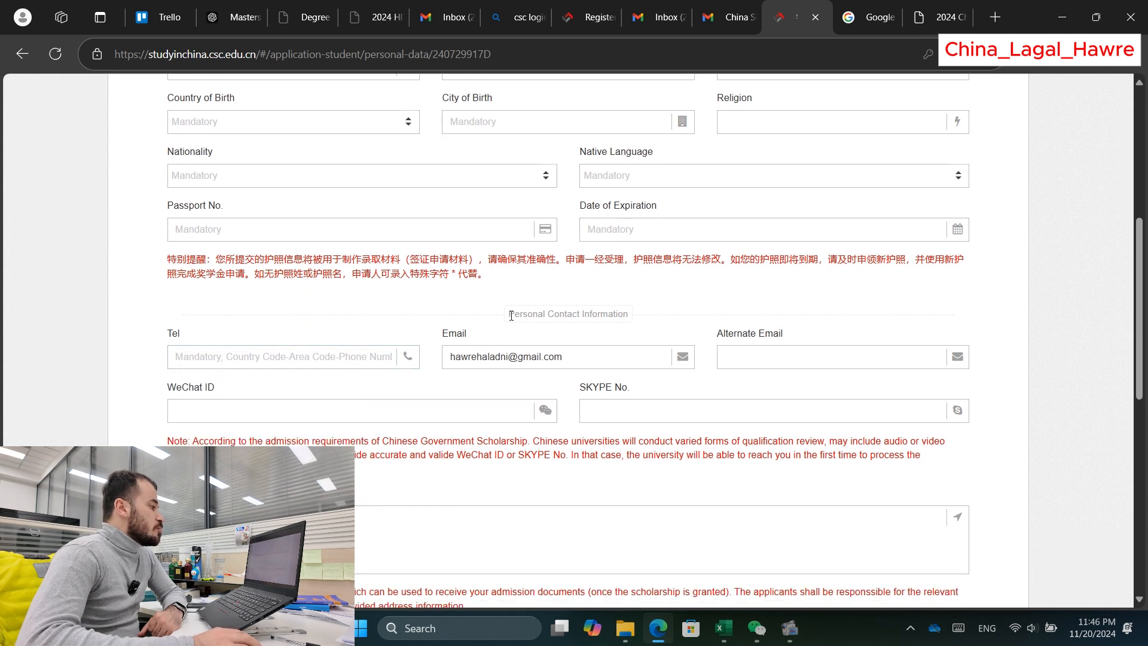
drag(509, 314, 614, 314)
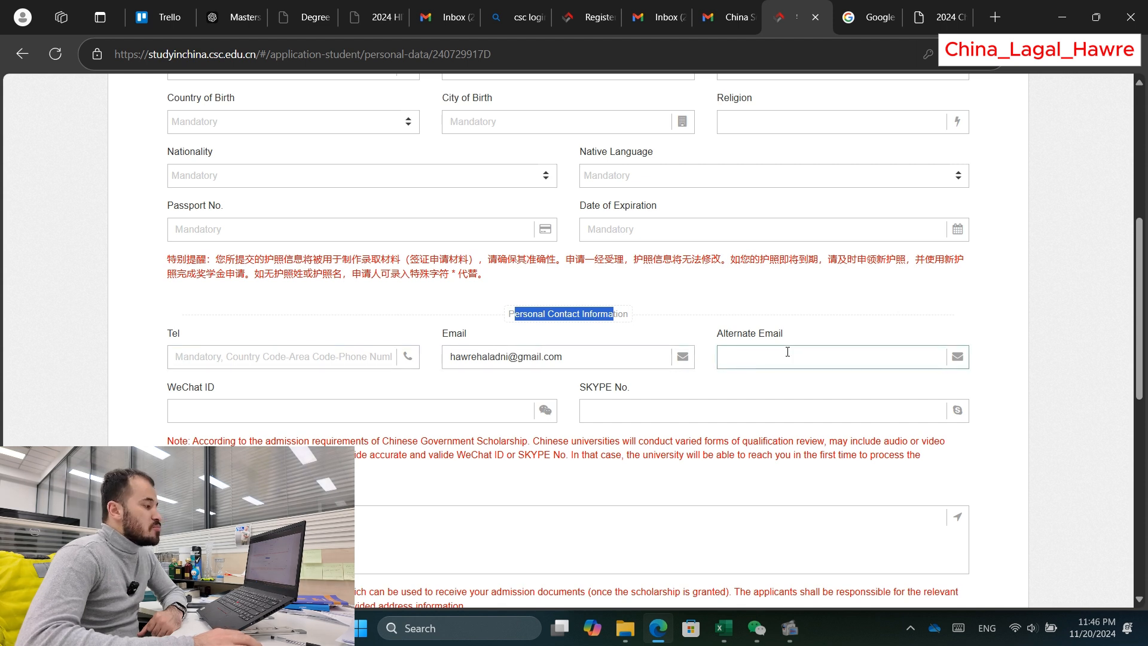
scroll(269, 357, down, 1)
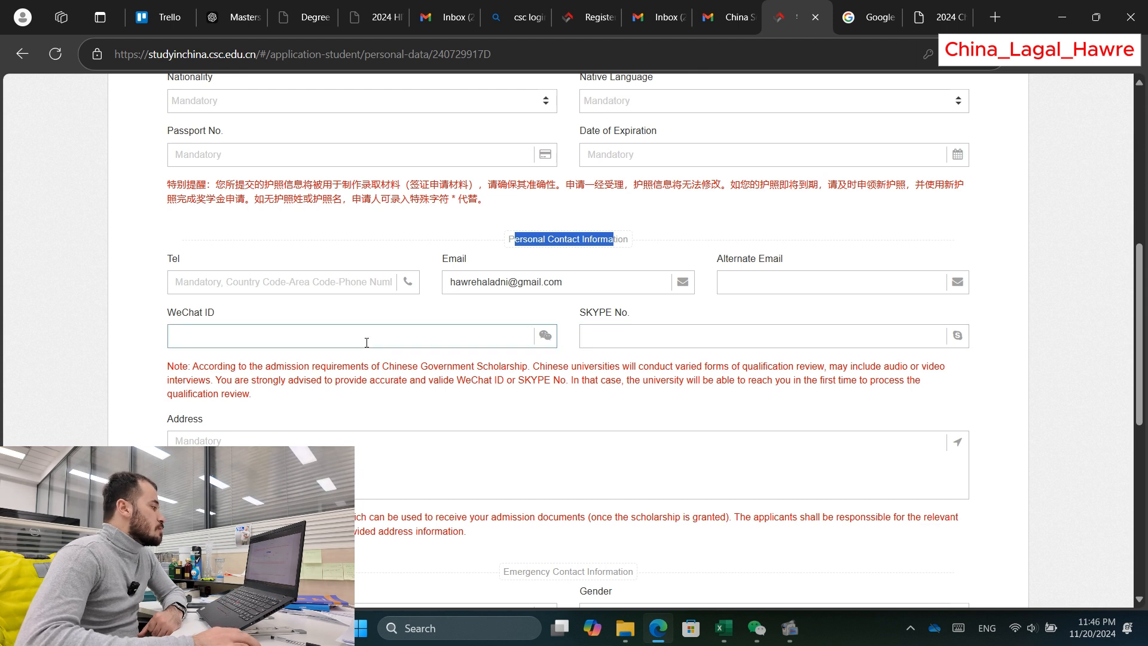
scroll(257, 359, down, 1)
scroll(209, 378, down, 2)
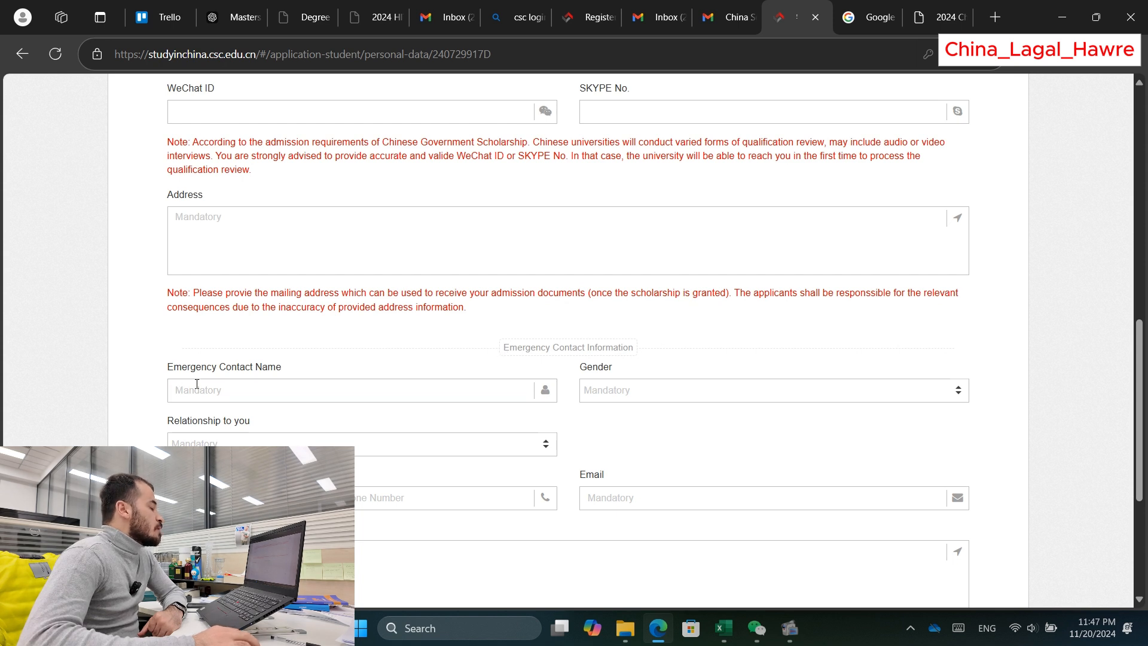
Step: Pass the empty Emergency Contact Name field and expand Education and Employment History
scroll(197, 383, down, 1)
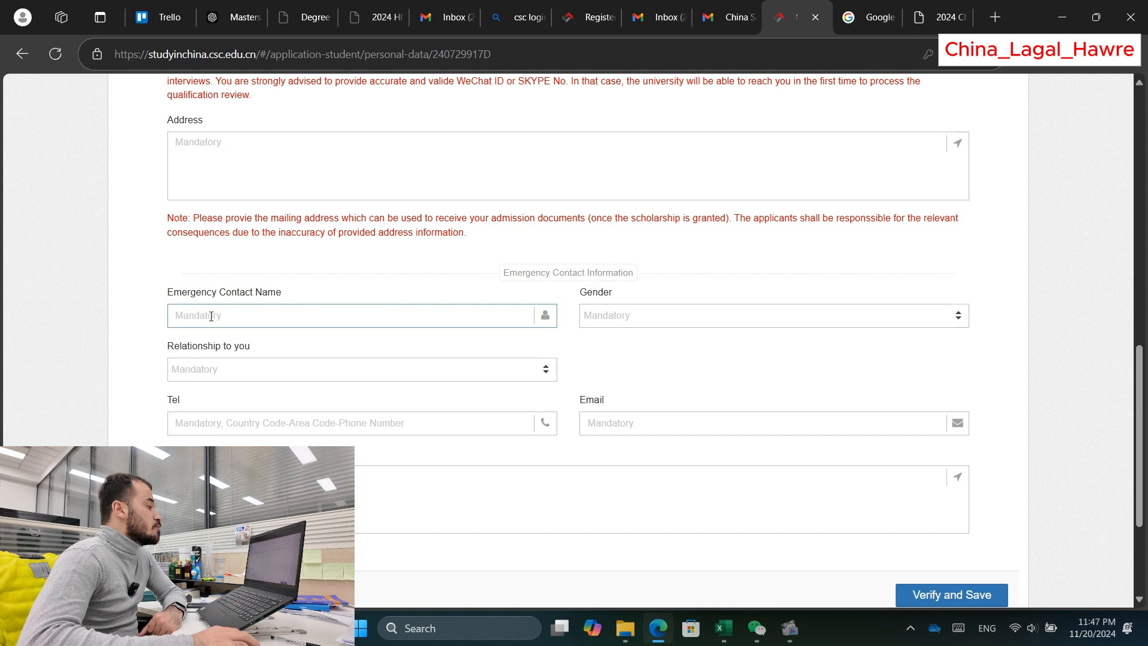
click(201, 309)
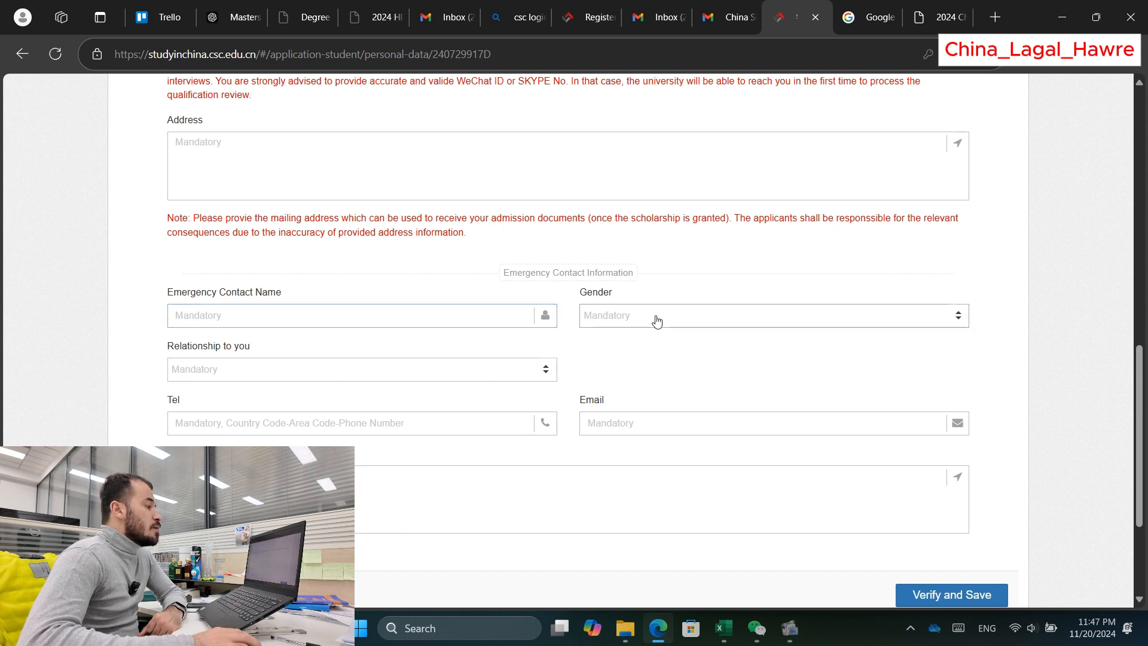
scroll(338, 335, down, 1)
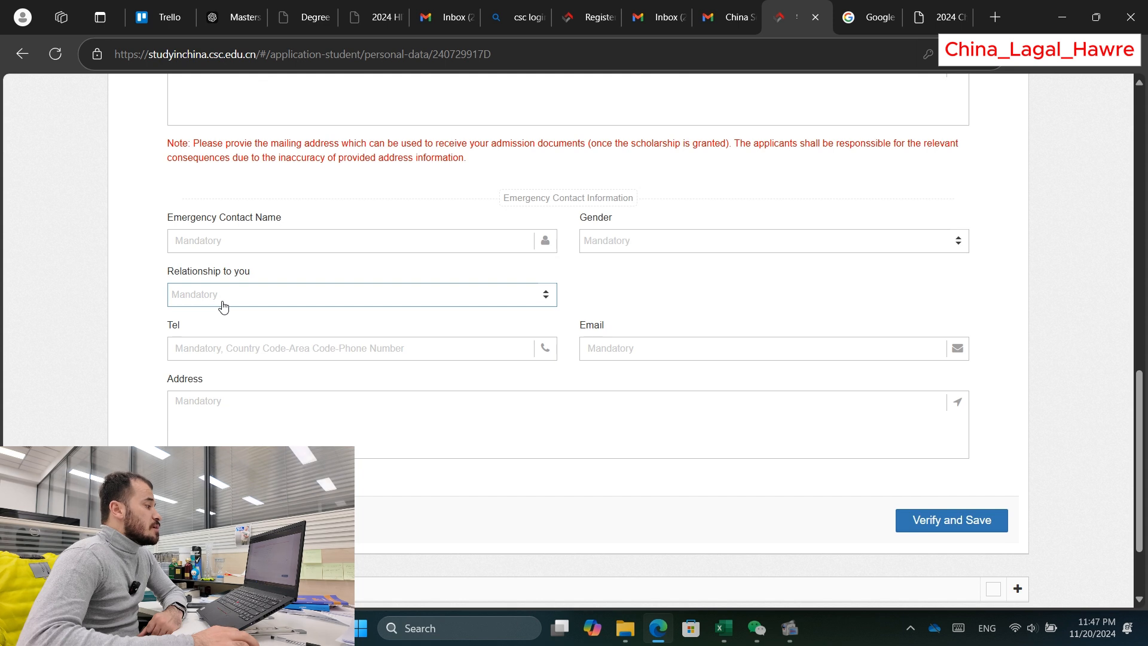
scroll(249, 336, down, 1)
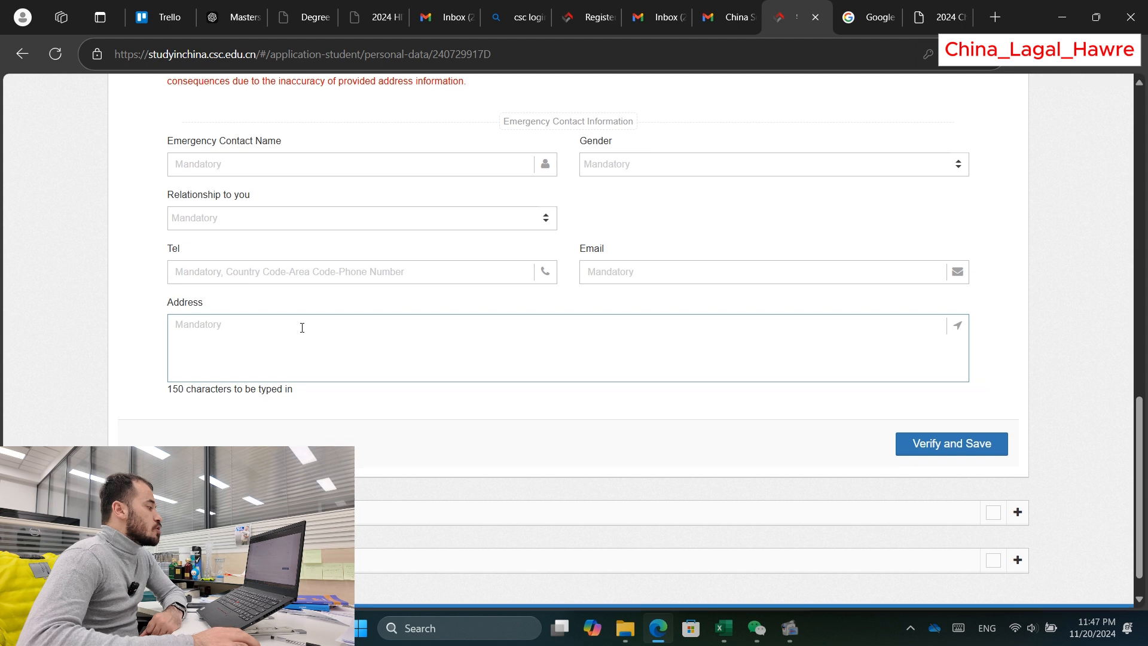
scroll(628, 359, down, 1)
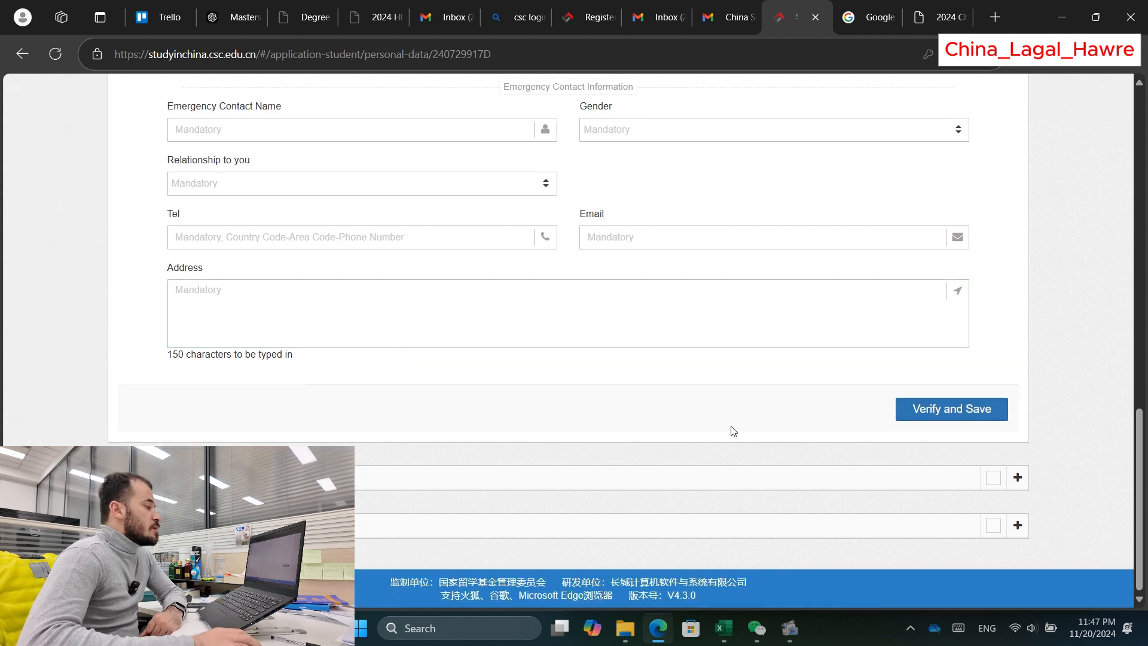
click(1018, 478)
Step: Click through Field of Study, Country, Institute Name and Qualification, leaving them blank
scroll(622, 413, down, 2)
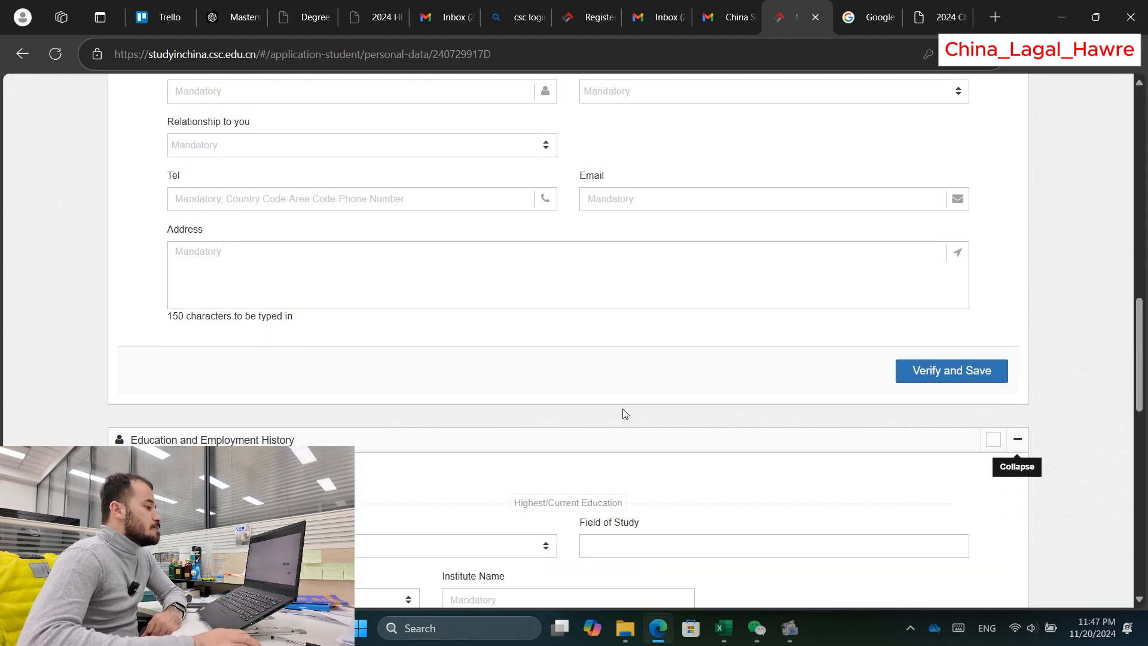
scroll(598, 389, down, 2)
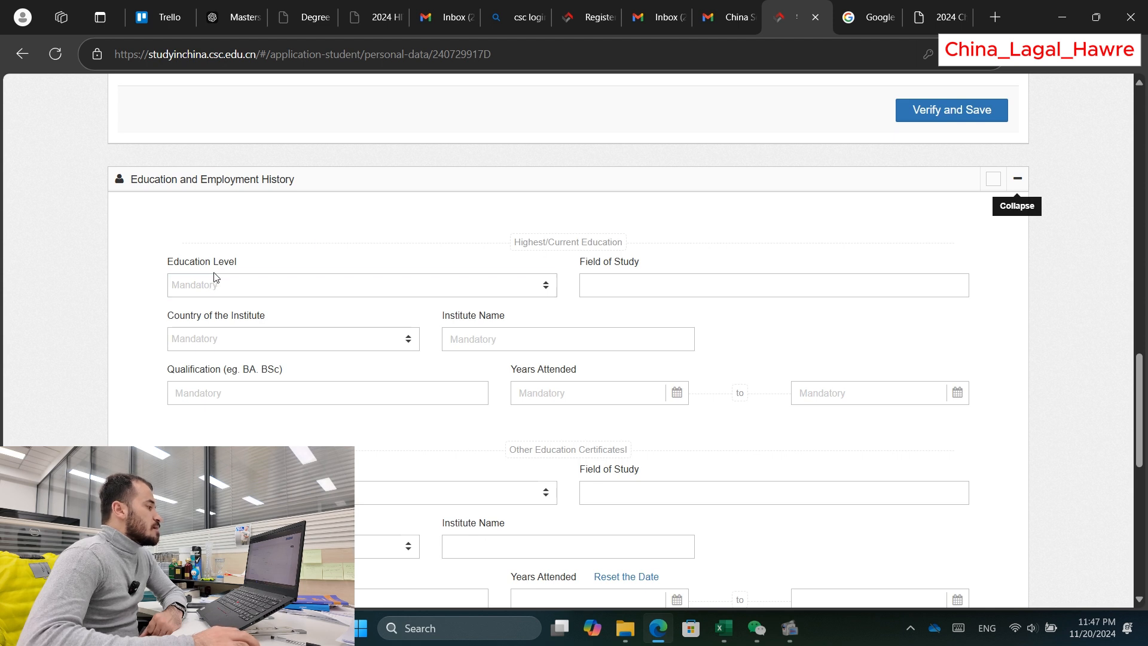
click(603, 279)
key(Tab)
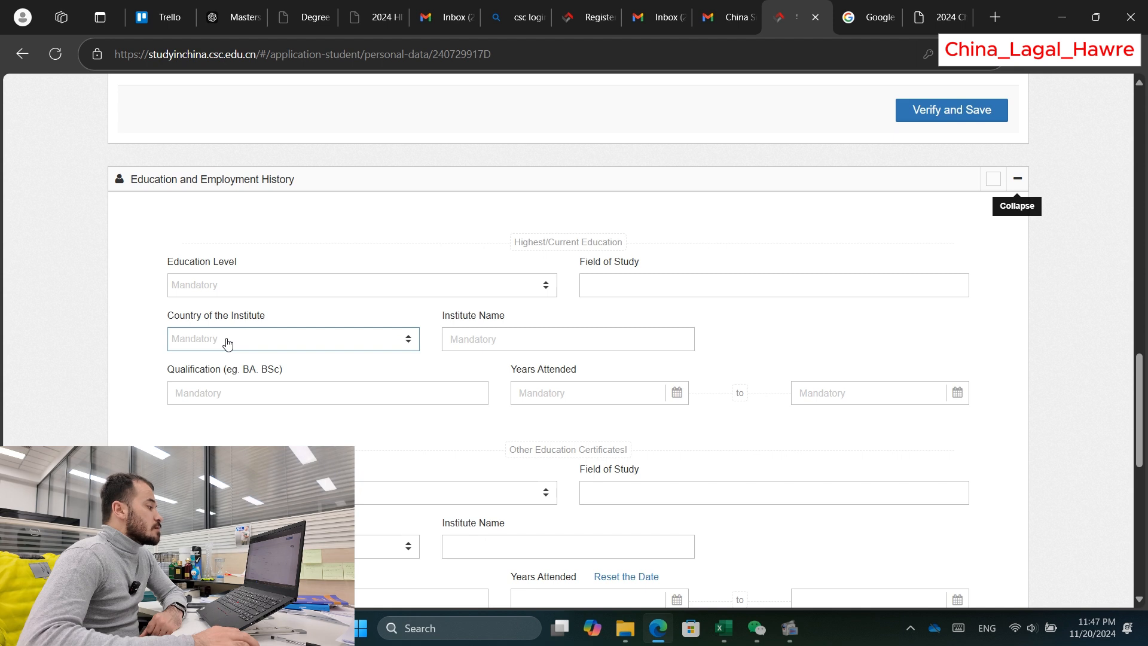
click(465, 333)
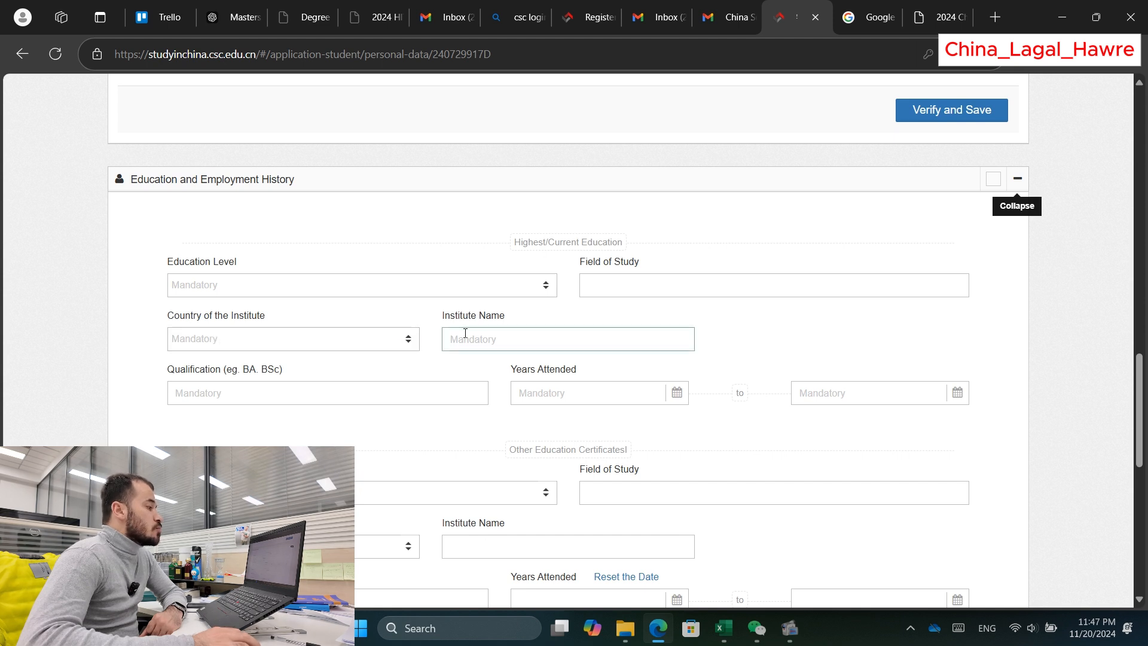
scroll(495, 329, down, 1)
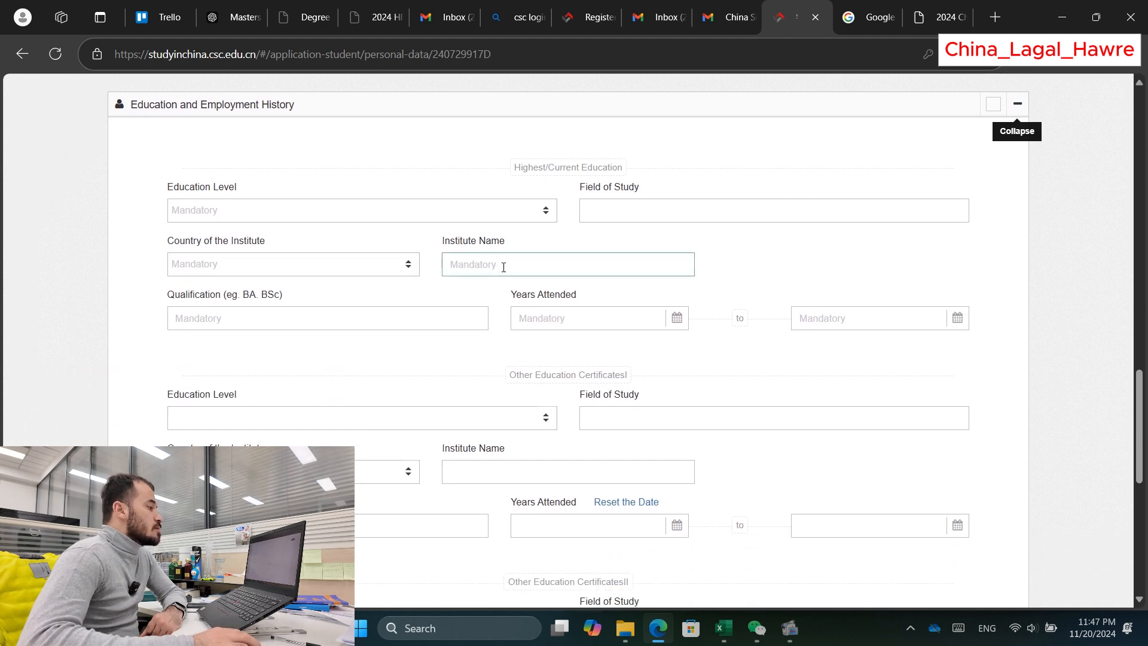
click(232, 324)
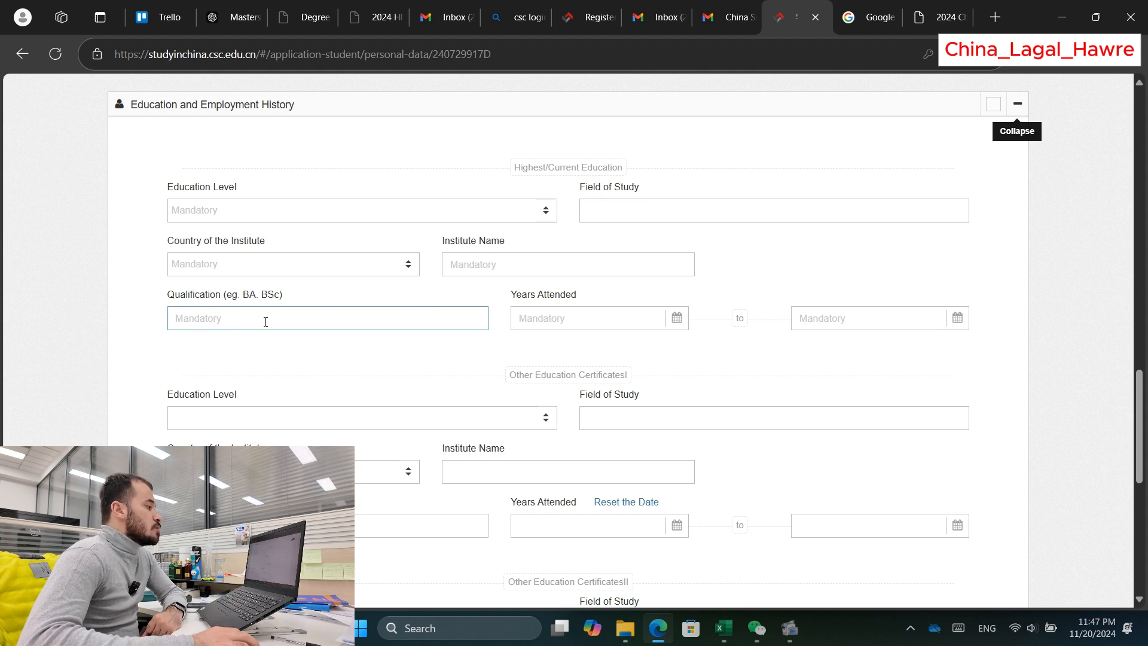
click(674, 214)
click(481, 266)
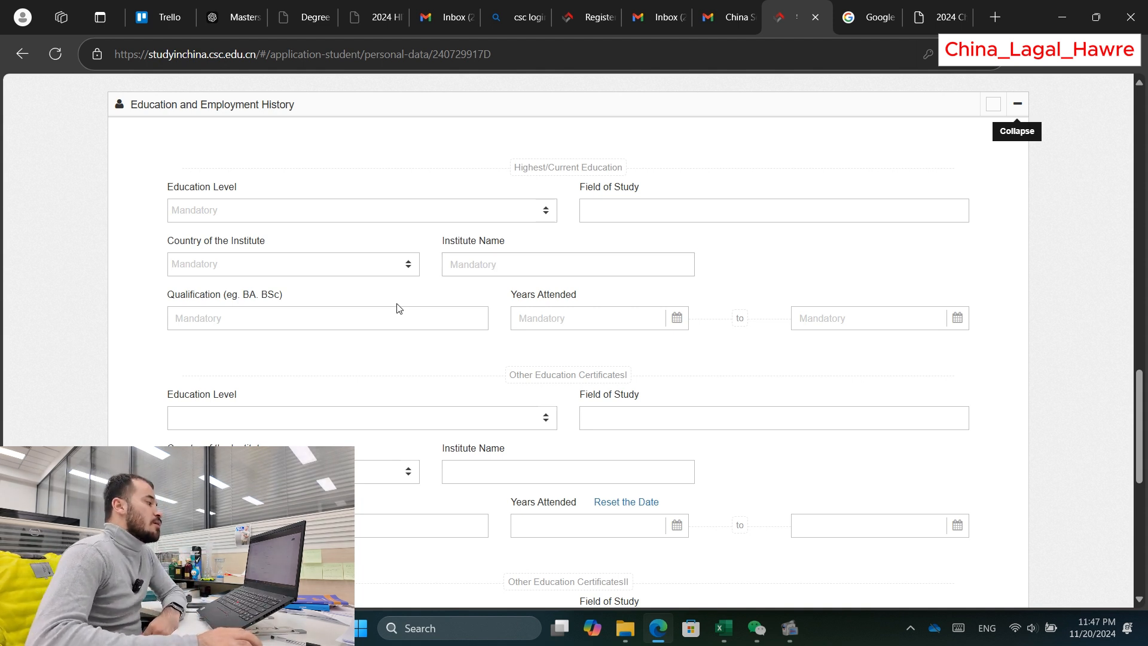
Step: Scroll down to employment history and leave the Employer field empty
scroll(343, 312, down, 1)
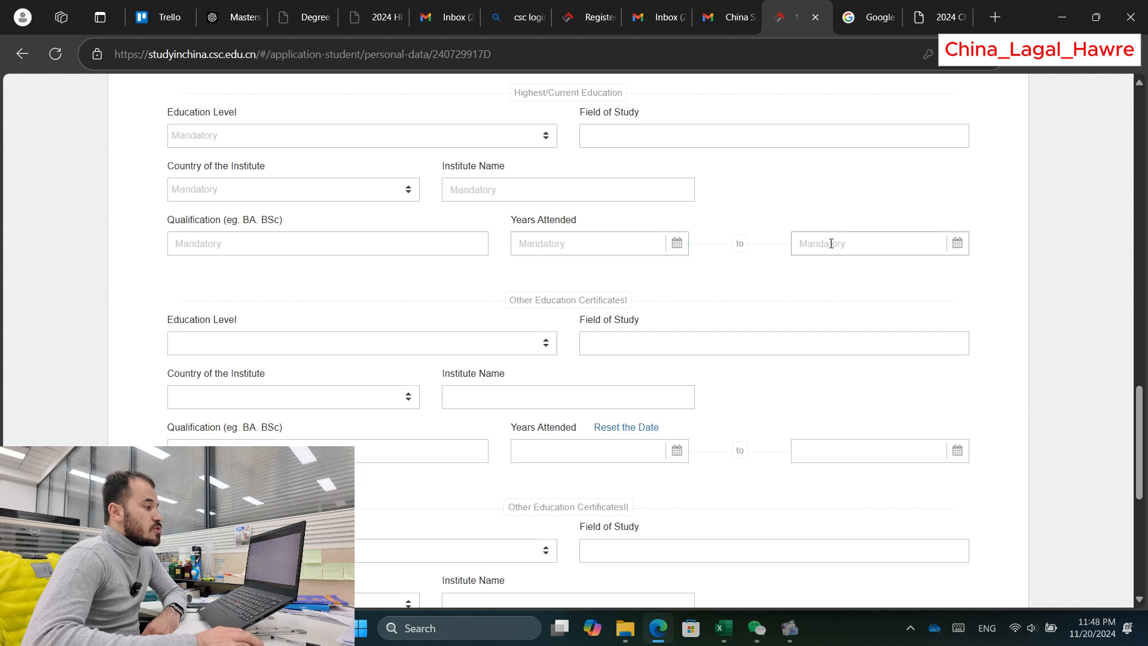
scroll(383, 280, down, 1)
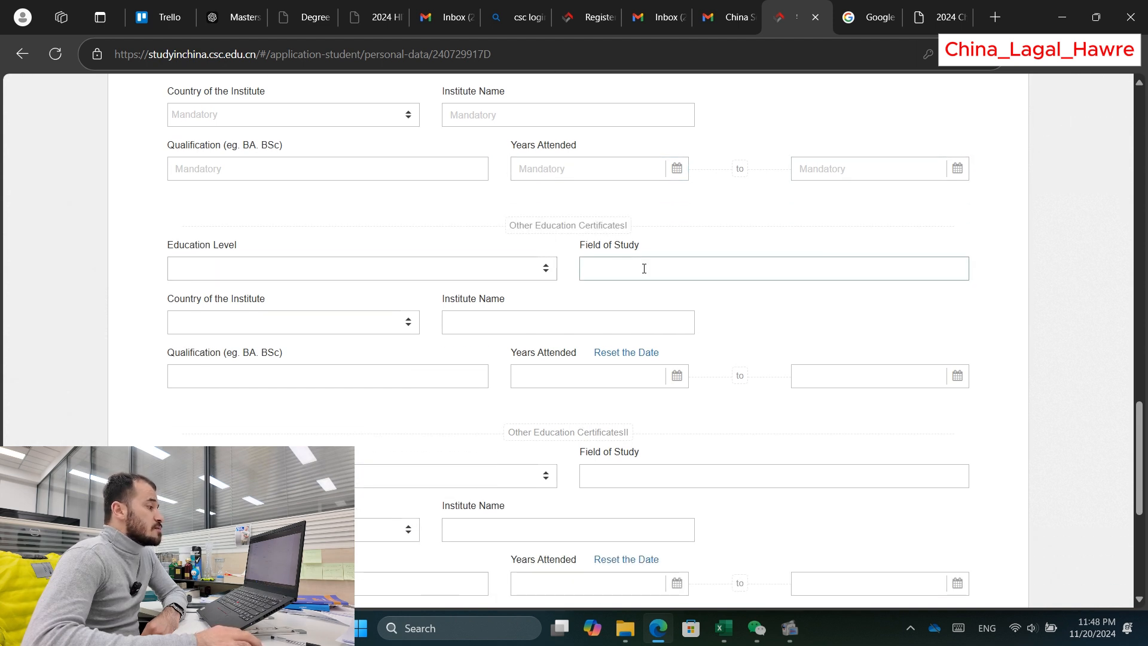
scroll(353, 287, down, 1)
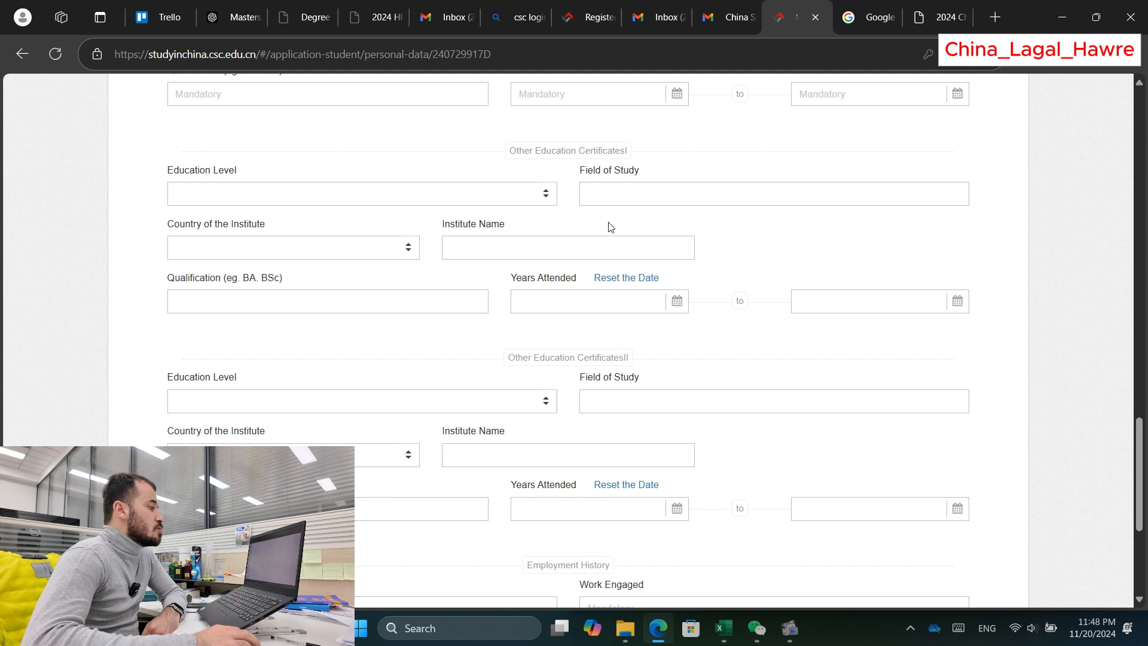
scroll(400, 313, down, 1)
scroll(598, 325, down, 2)
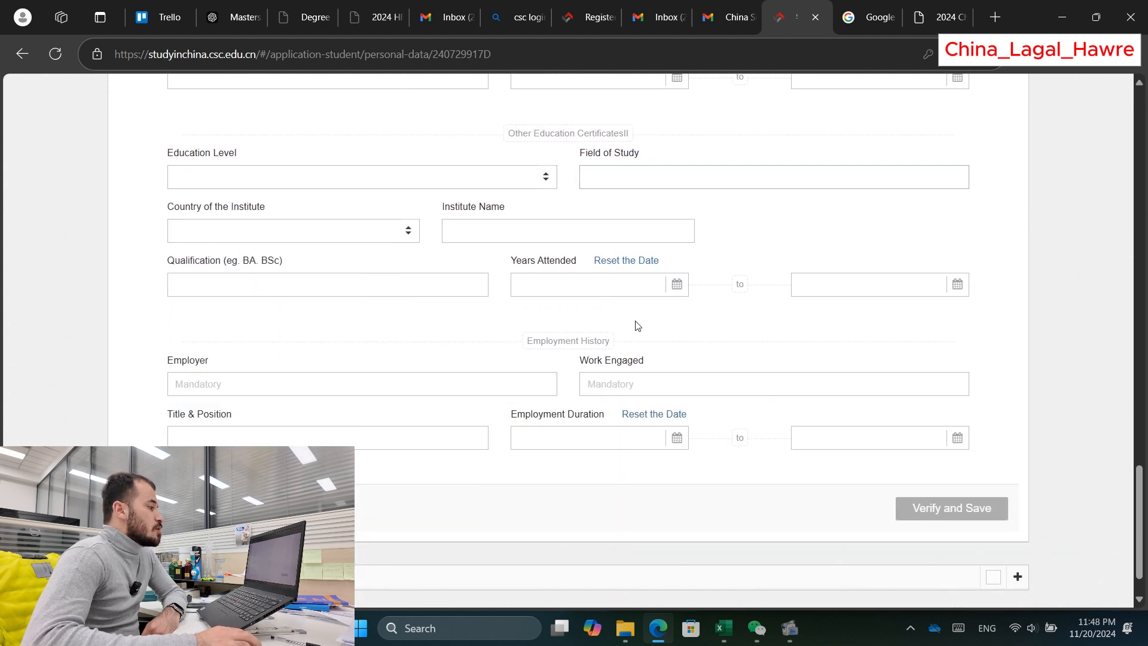
scroll(598, 325, down, 1)
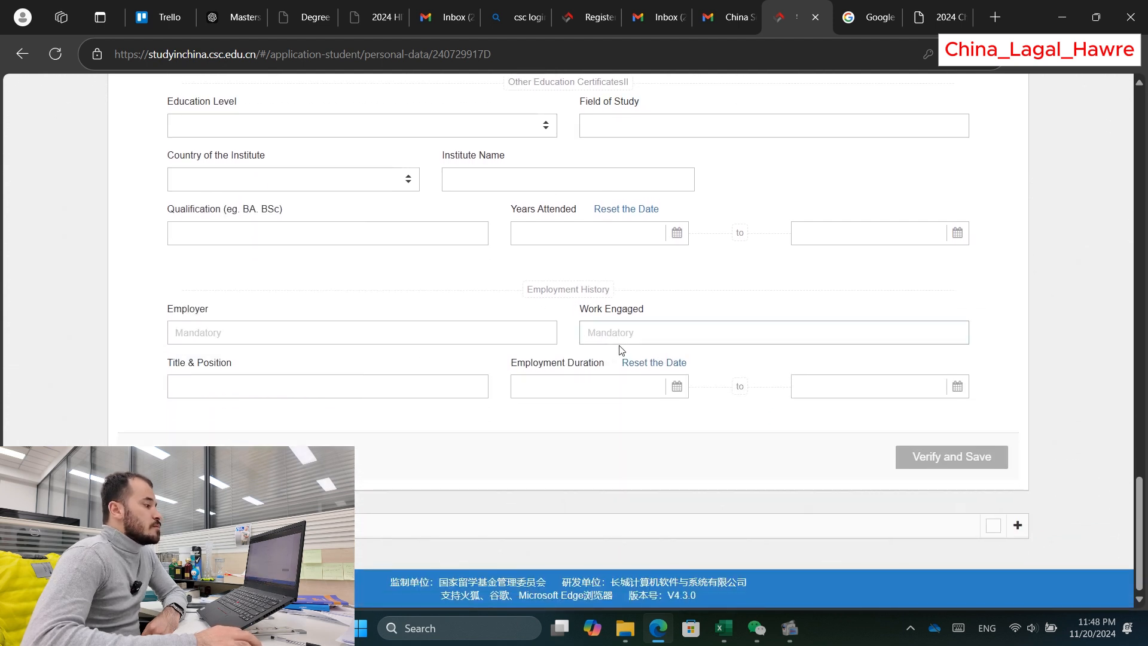
click(390, 338)
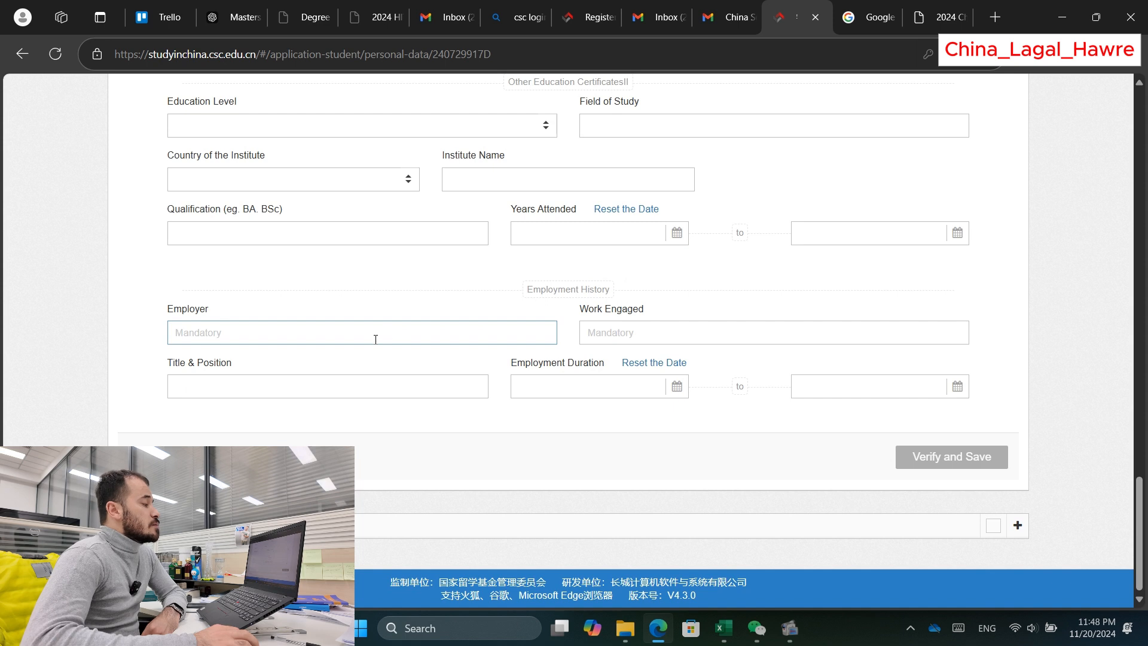
click(492, 359)
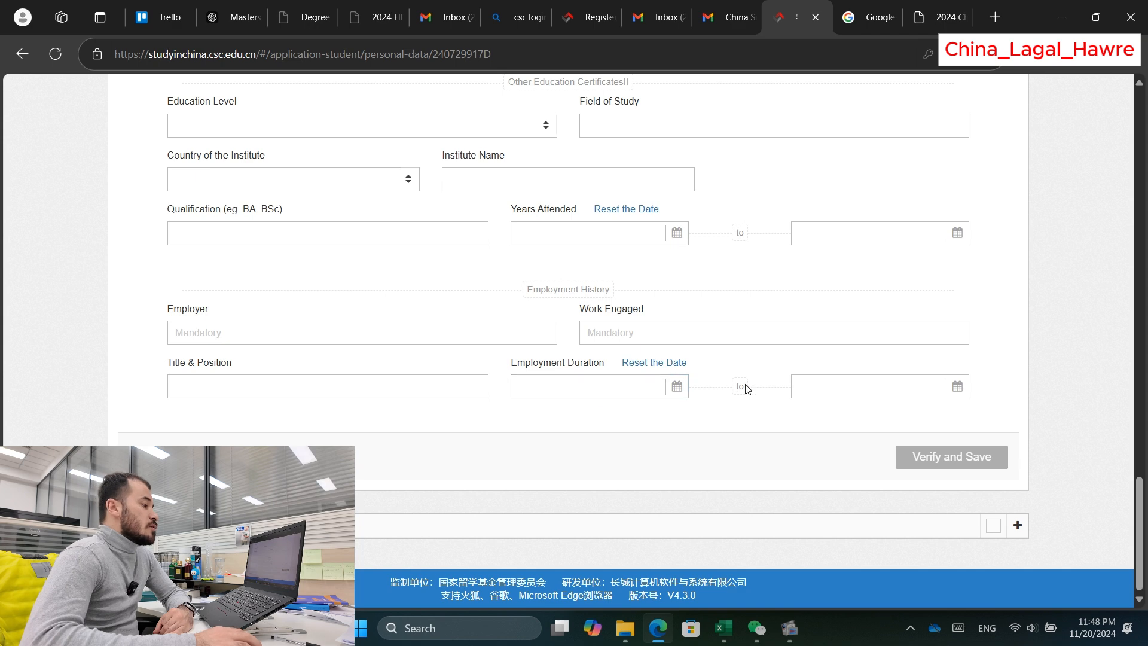
Step: Expand the Contact in China section and click into the contact person's name field
click(1017, 525)
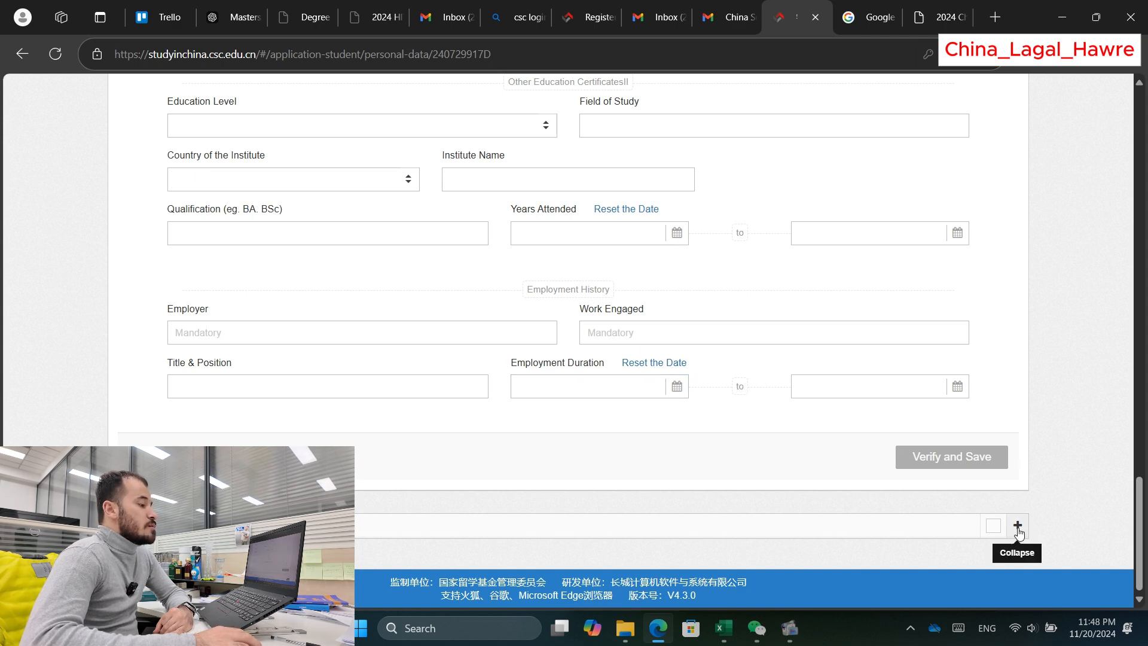
scroll(975, 413, down, 5)
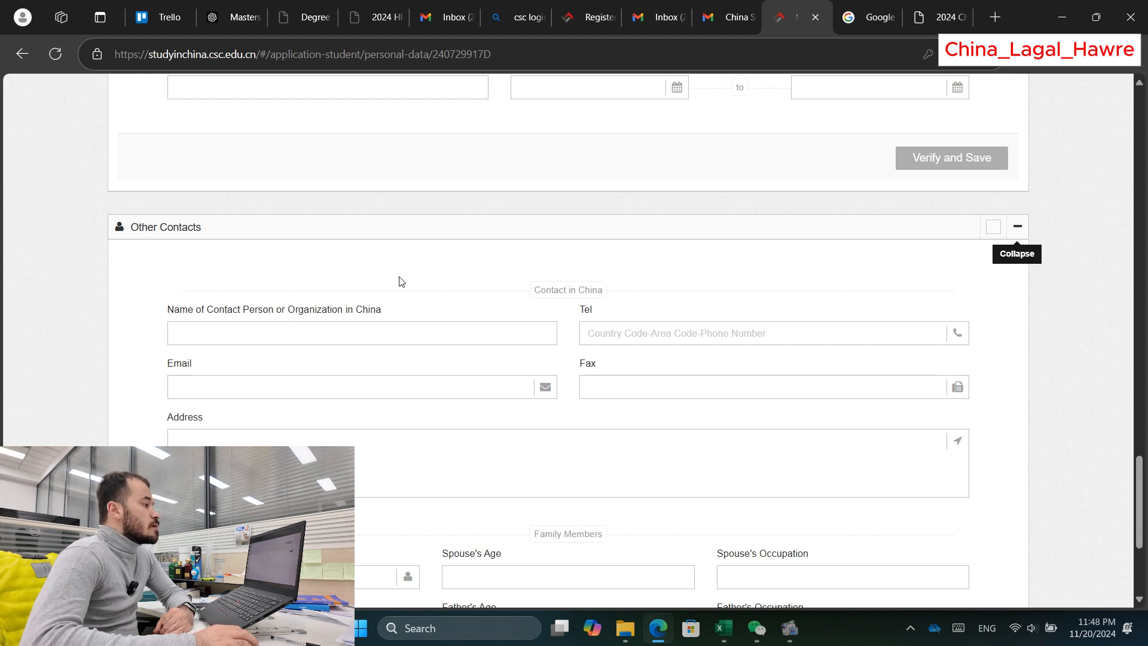
scroll(326, 278, down, 1)
click(263, 265)
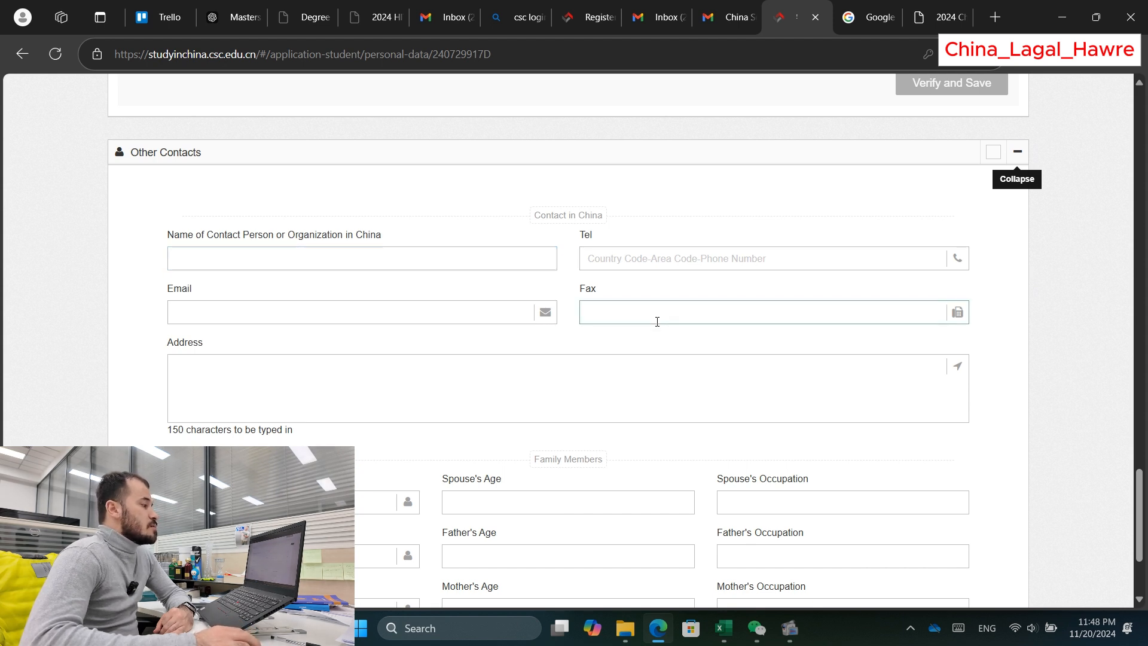
scroll(657, 322, down, 1)
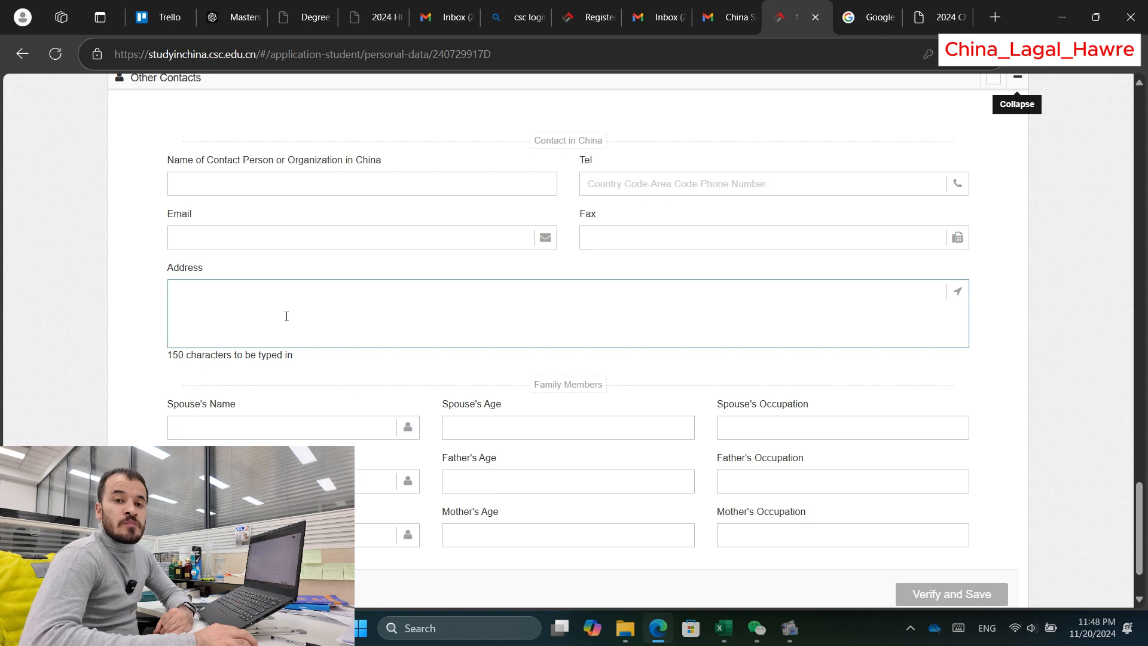
scroll(384, 299, down, 1)
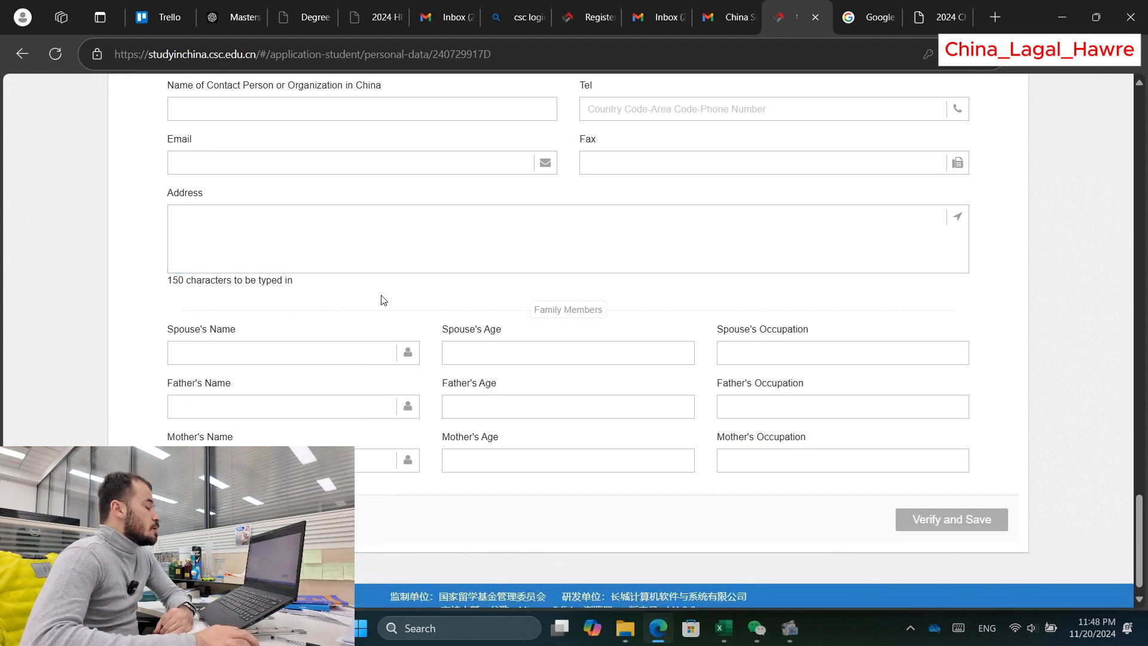
drag(518, 311, 622, 311)
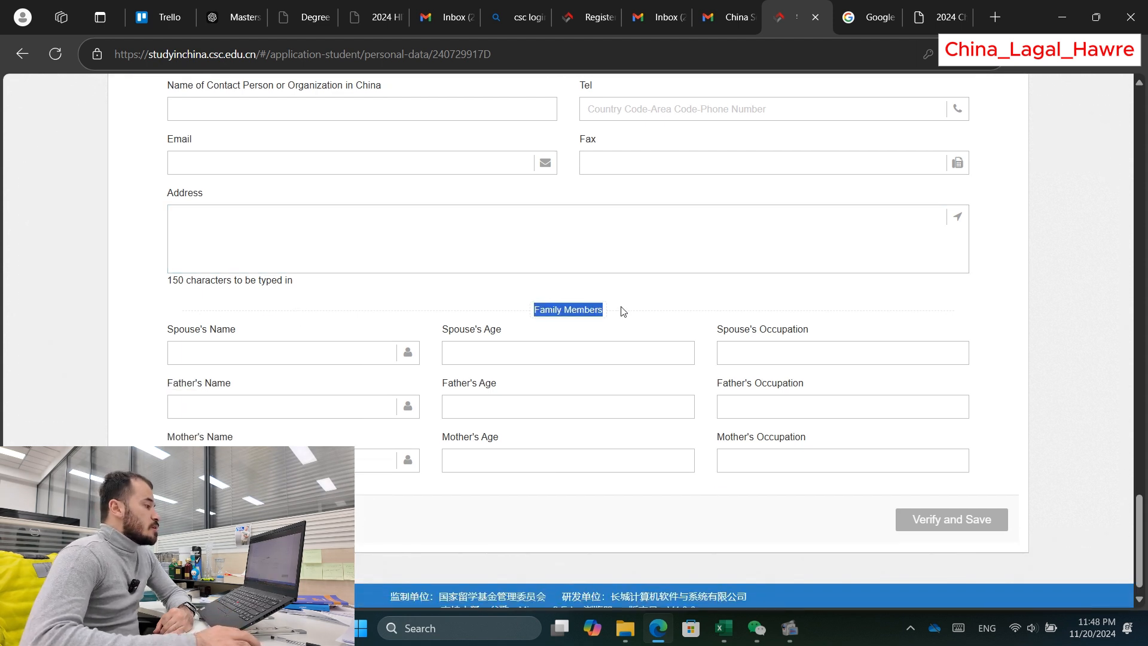
click(570, 312)
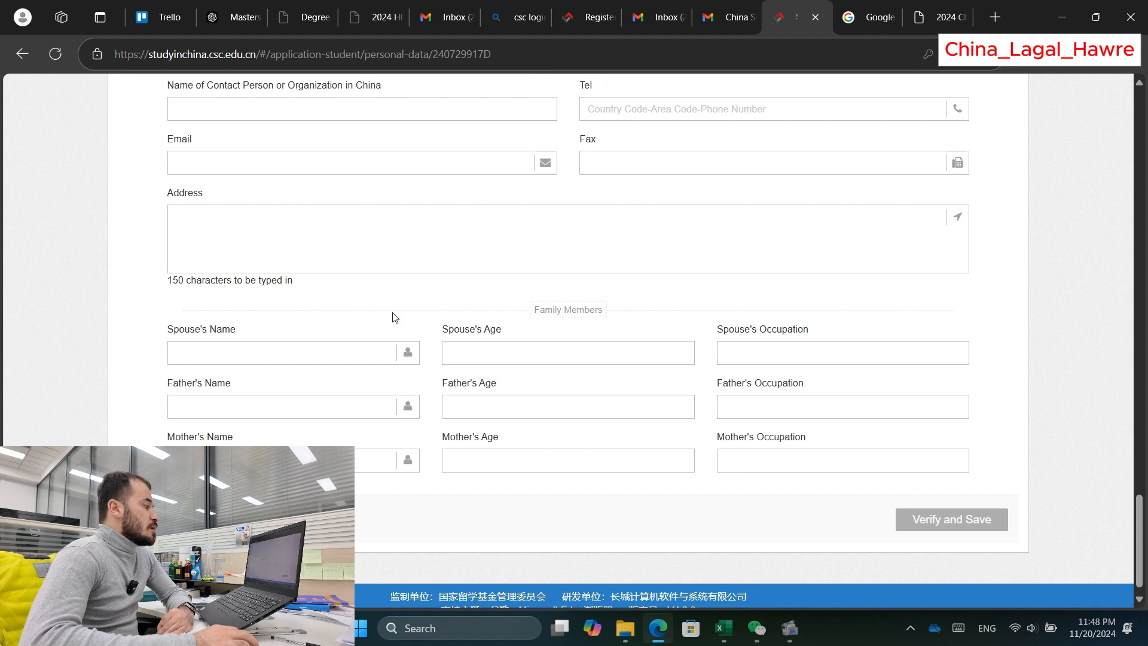
Step: Leave the spouse's and father's name fields blank and Verify and Save the personal details
click(296, 355)
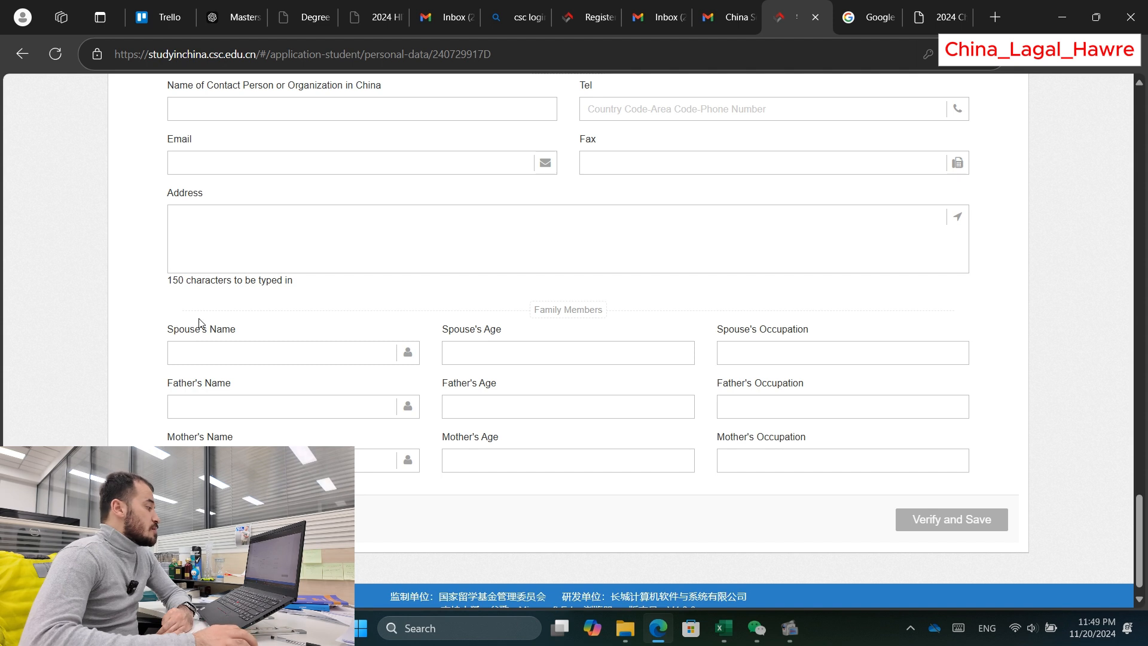
click(205, 396)
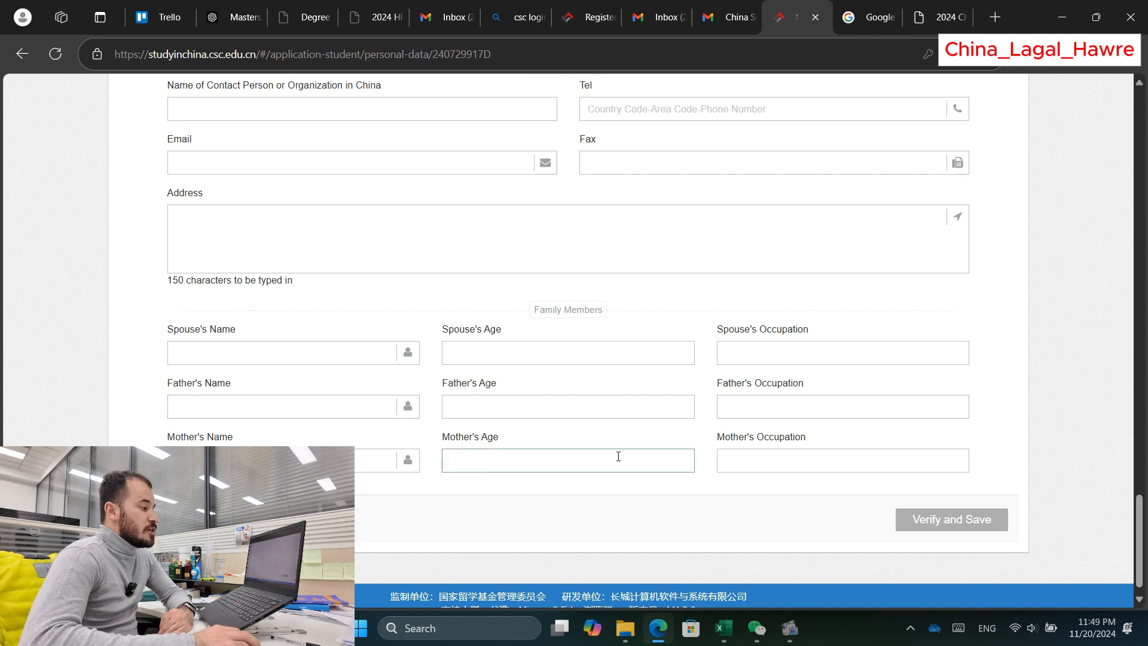
scroll(891, 472, down, 1)
click(915, 507)
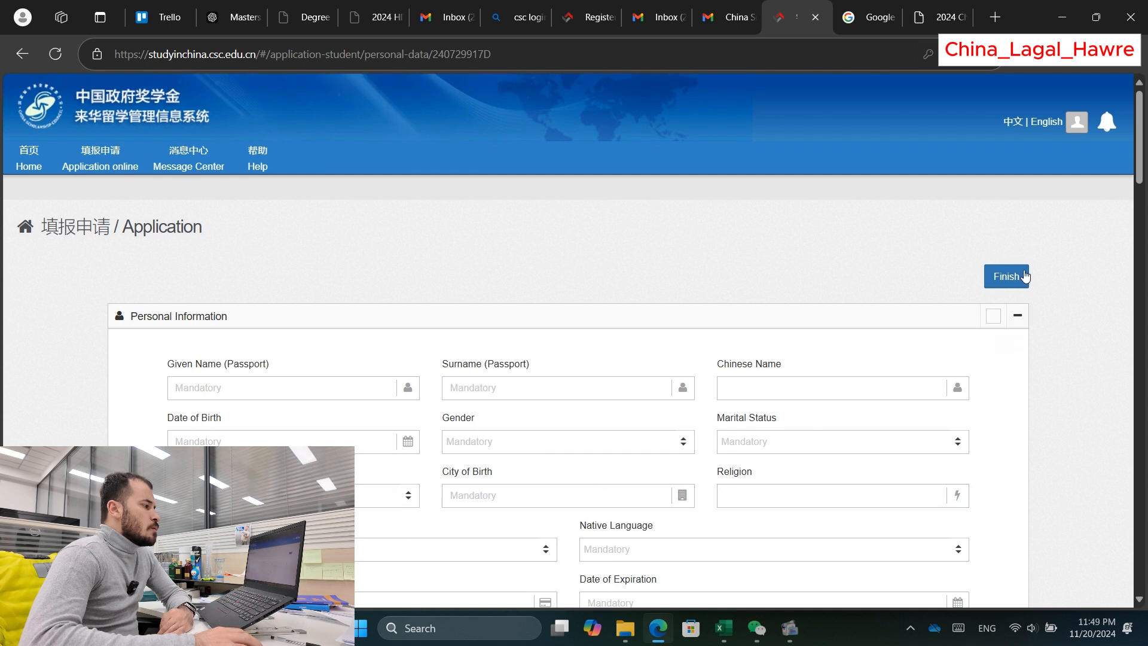
Step: Finish the personal details and return to the Application page showing status Unsubmitted
click(1007, 275)
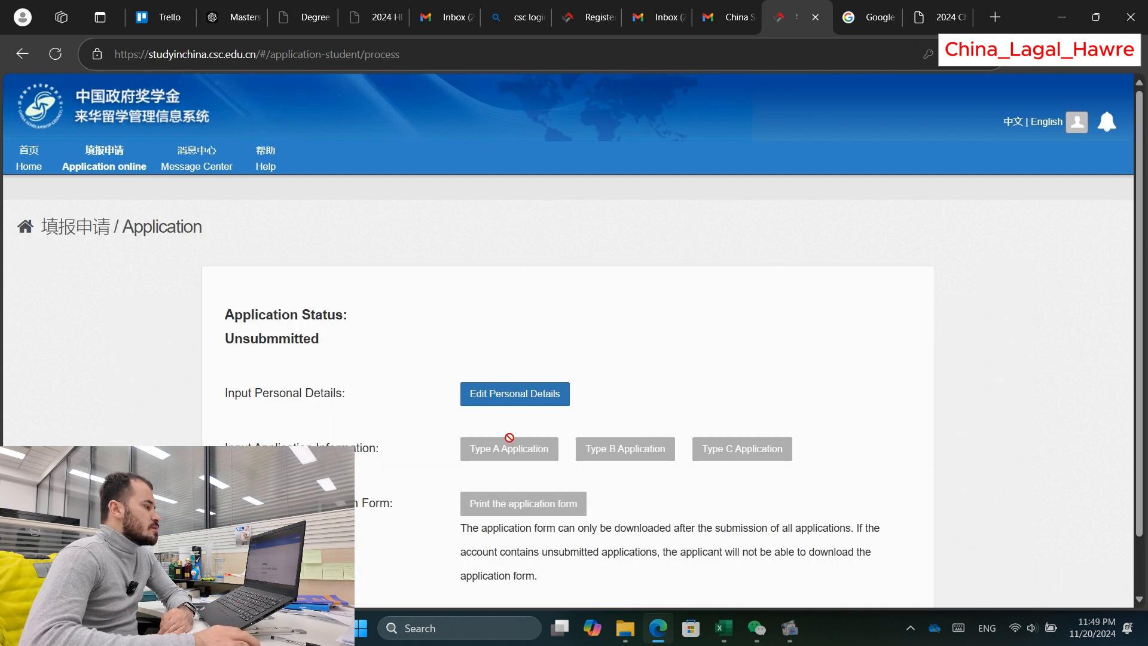
scroll(496, 445, down, 1)
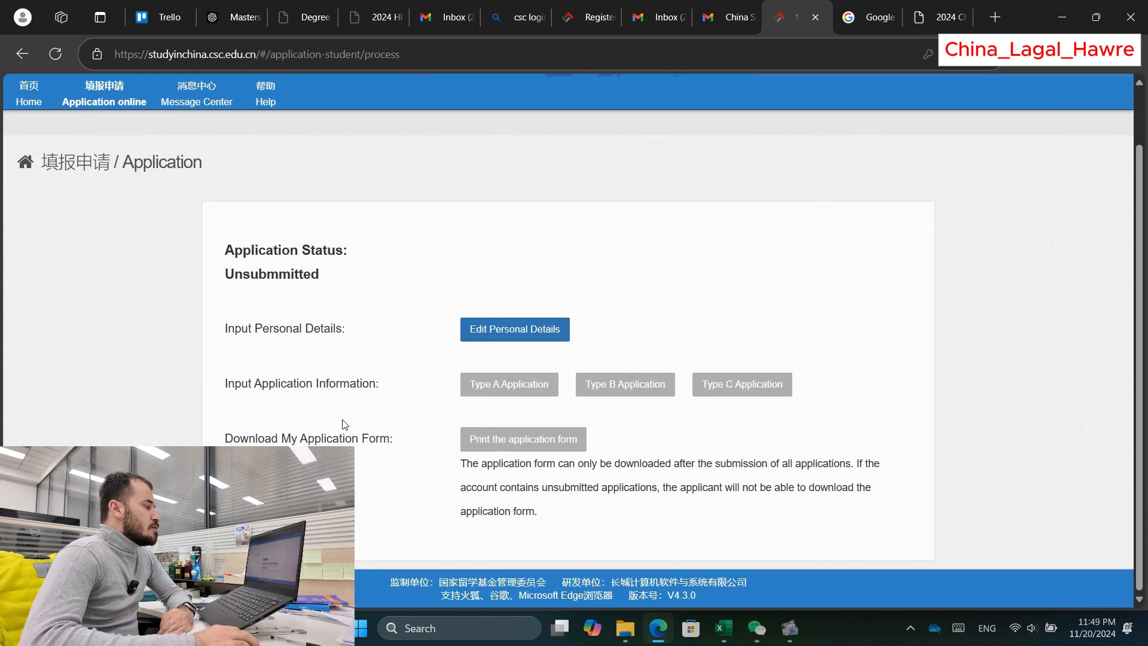
drag(218, 389, 363, 390)
click(458, 385)
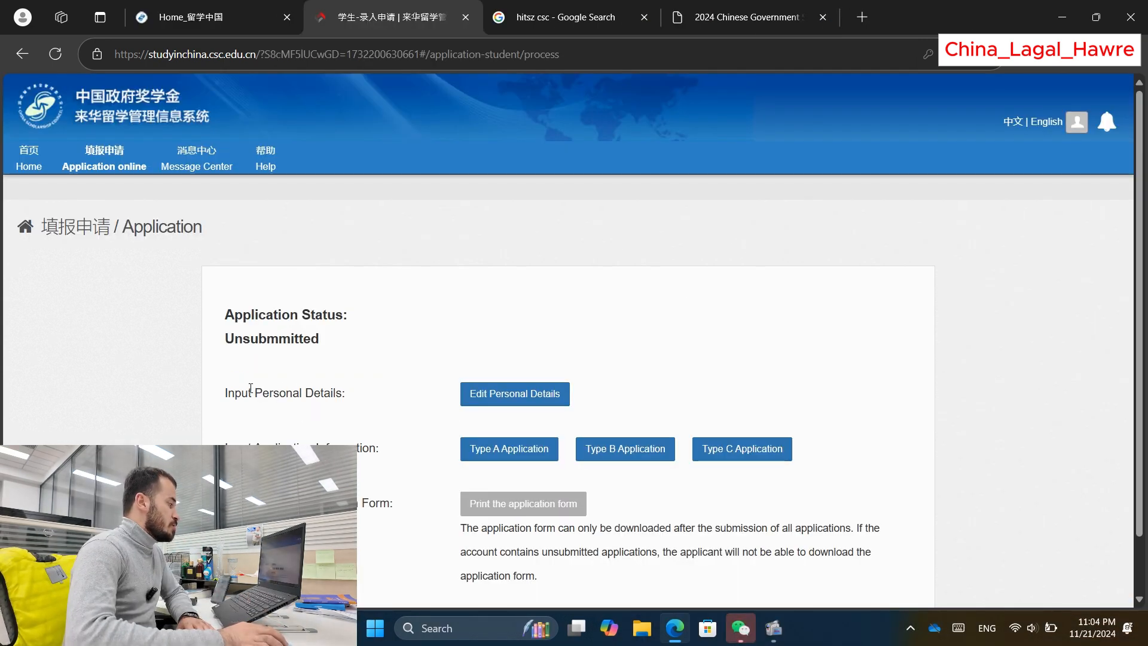
drag(224, 392, 356, 395)
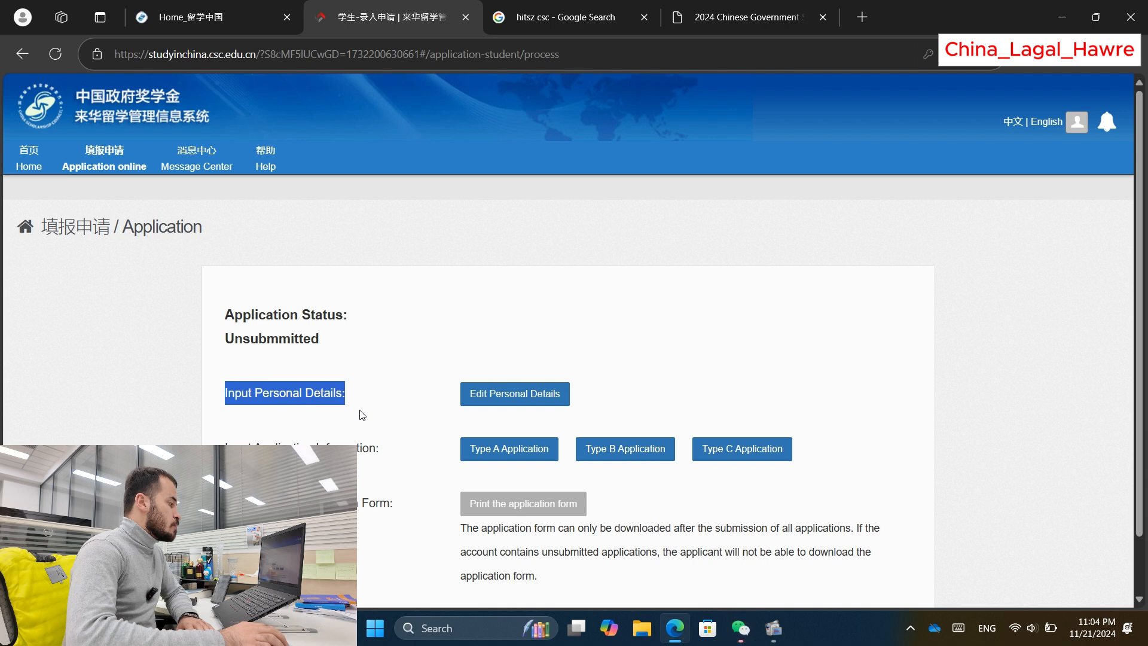
click(386, 393)
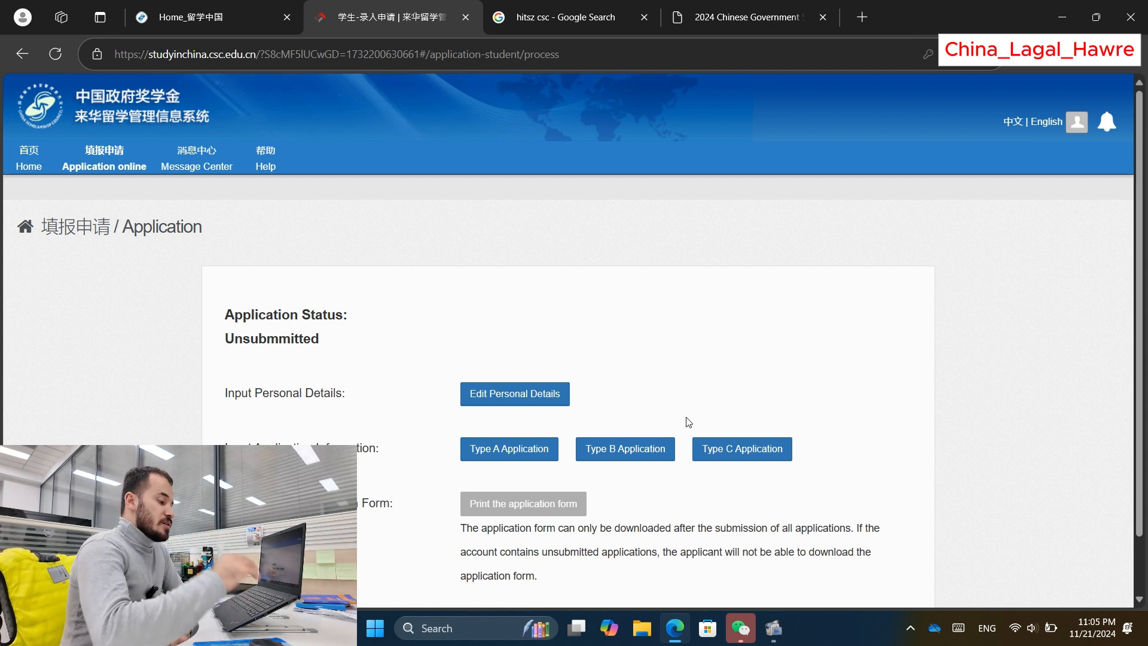
Step: Open the Type B application list and add a new Type B application
click(629, 448)
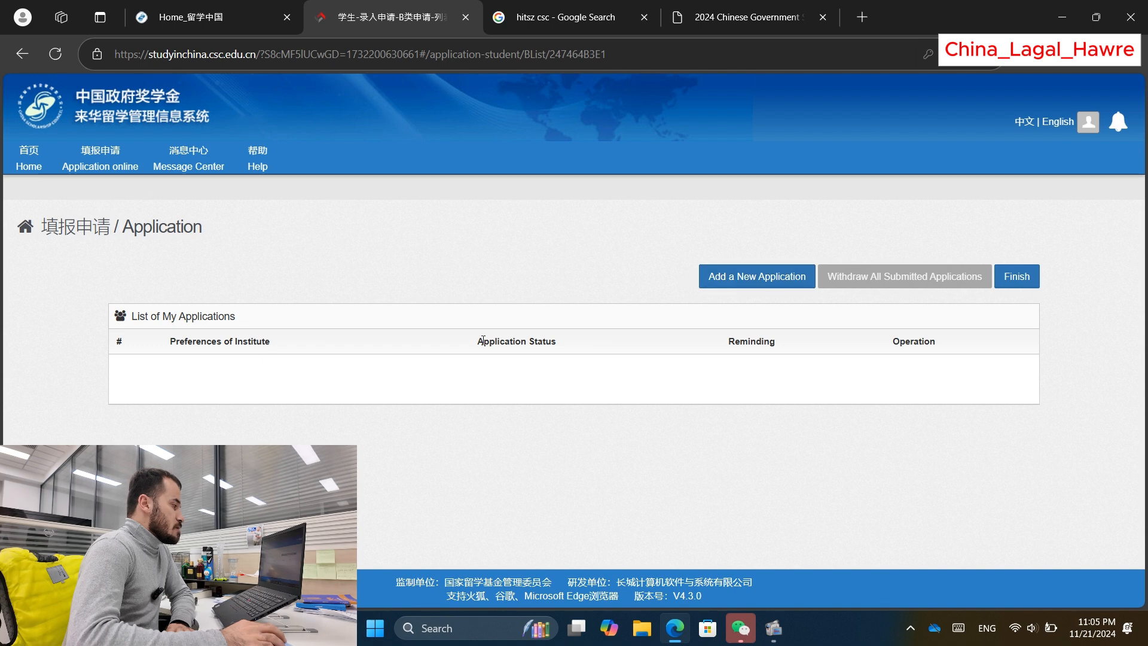
drag(127, 367, 807, 400)
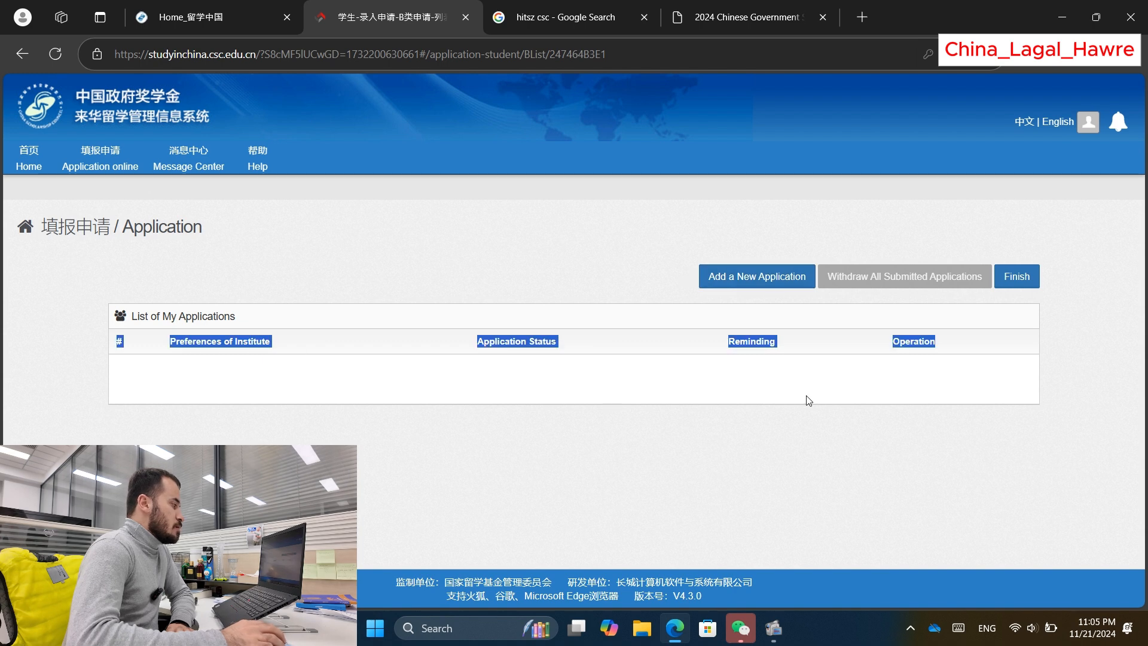
click(322, 386)
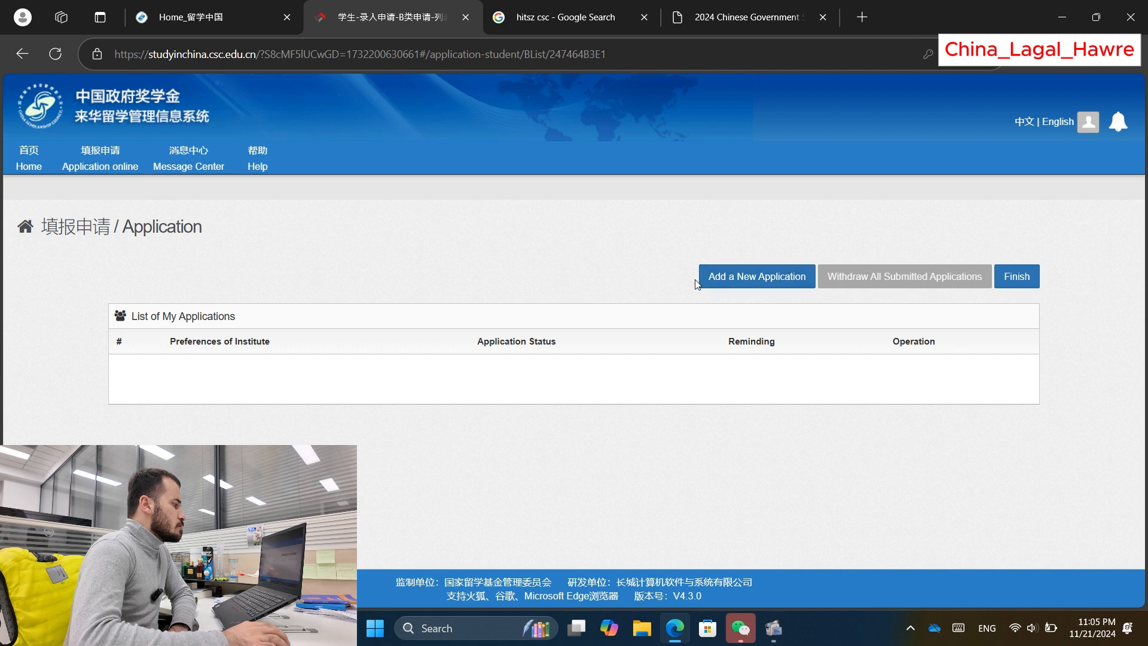
click(757, 284)
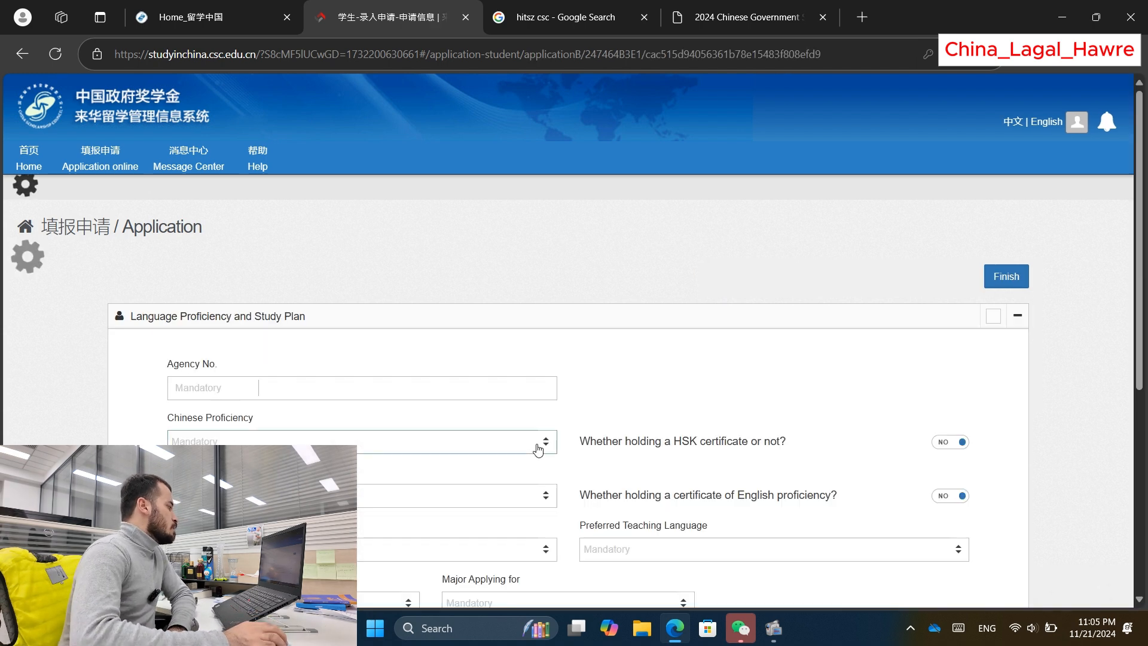
click(243, 390)
scroll(242, 389, down, 1)
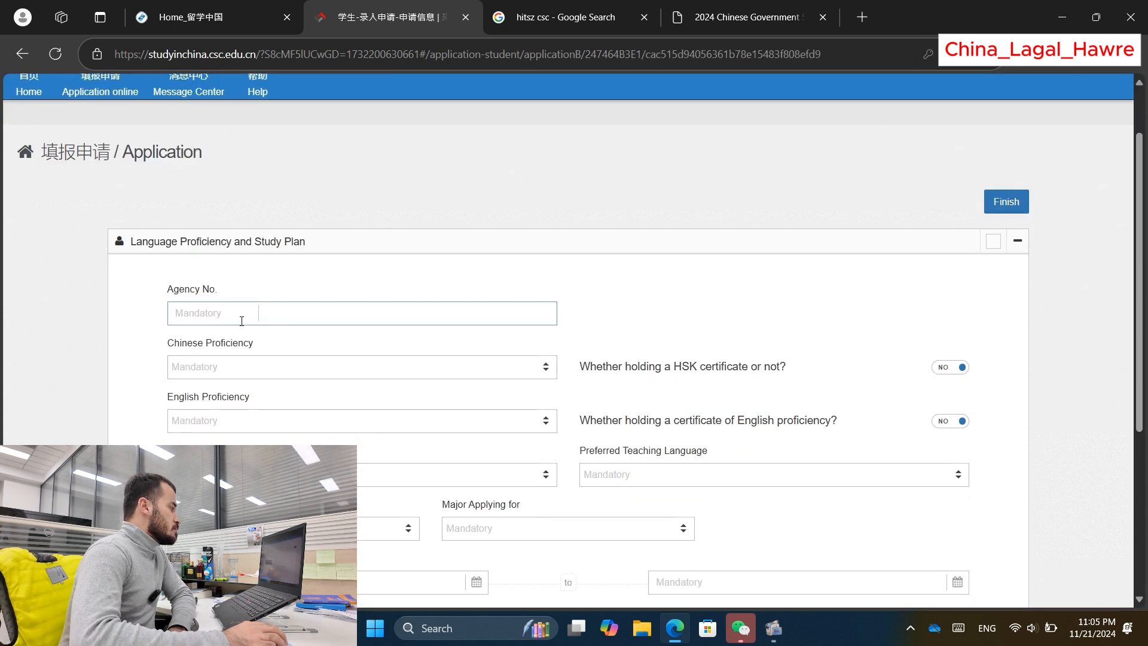
click(200, 321)
click(300, 287)
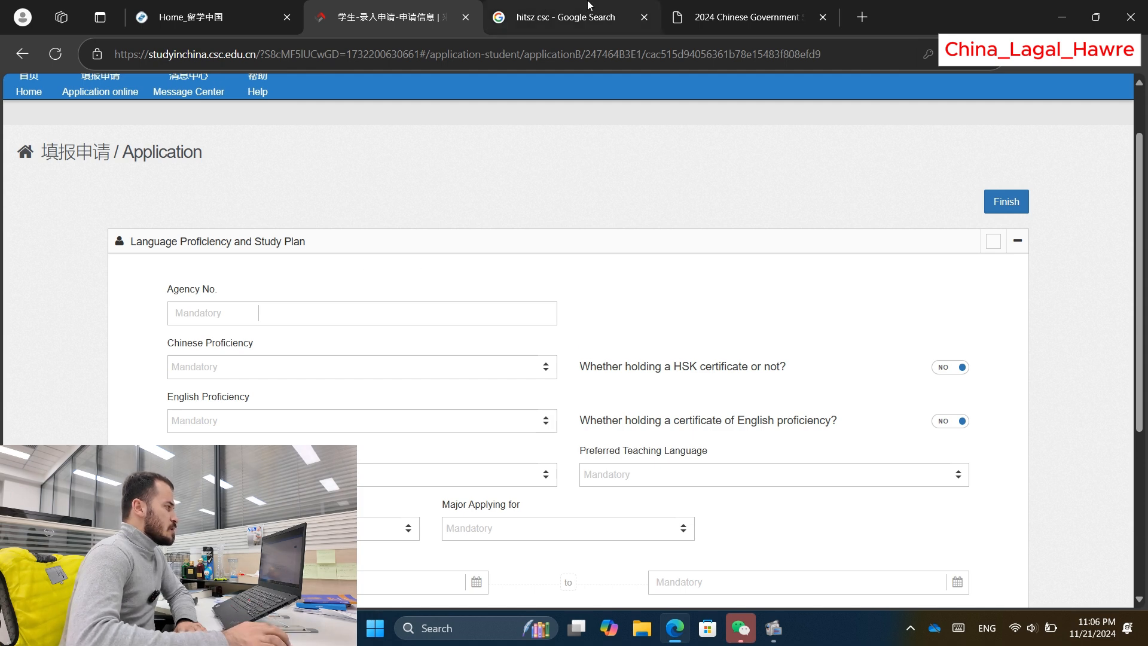
Step: Switch to the 'hitsz csc' Google results tab and click around the search query
click(552, 7)
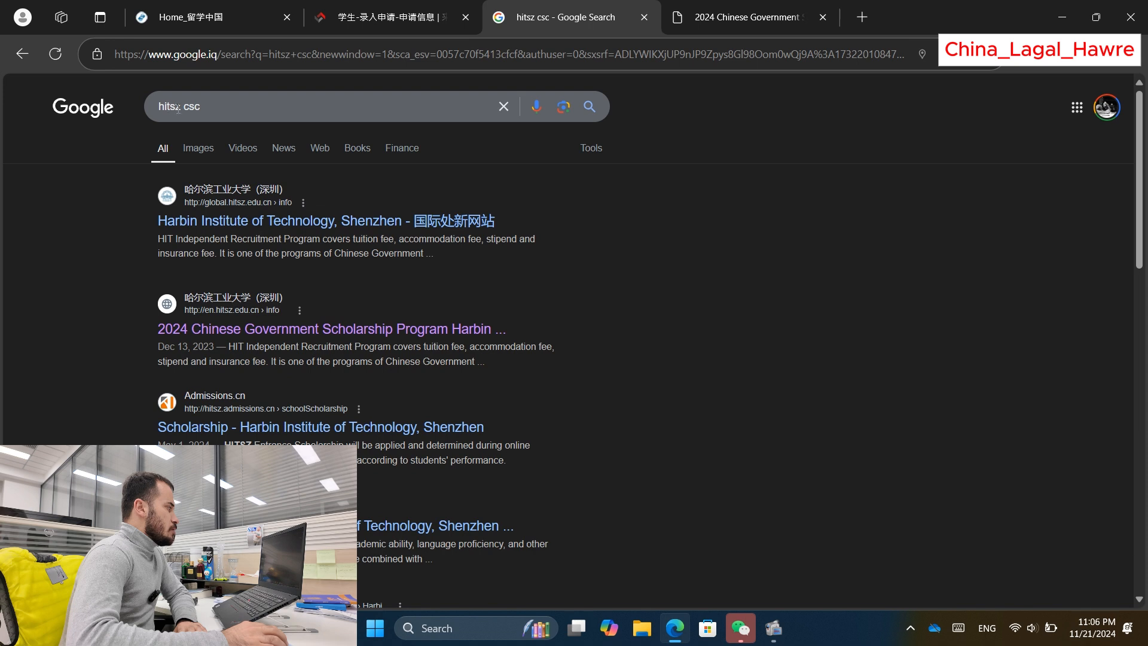
drag(178, 108, 167, 108)
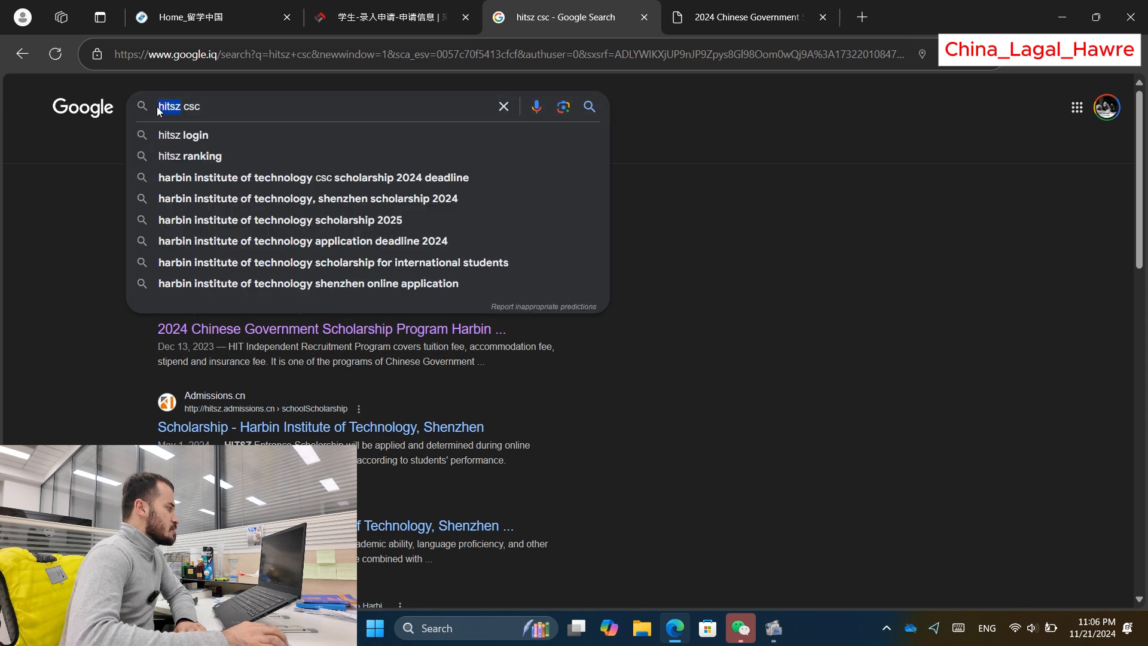
click(81, 148)
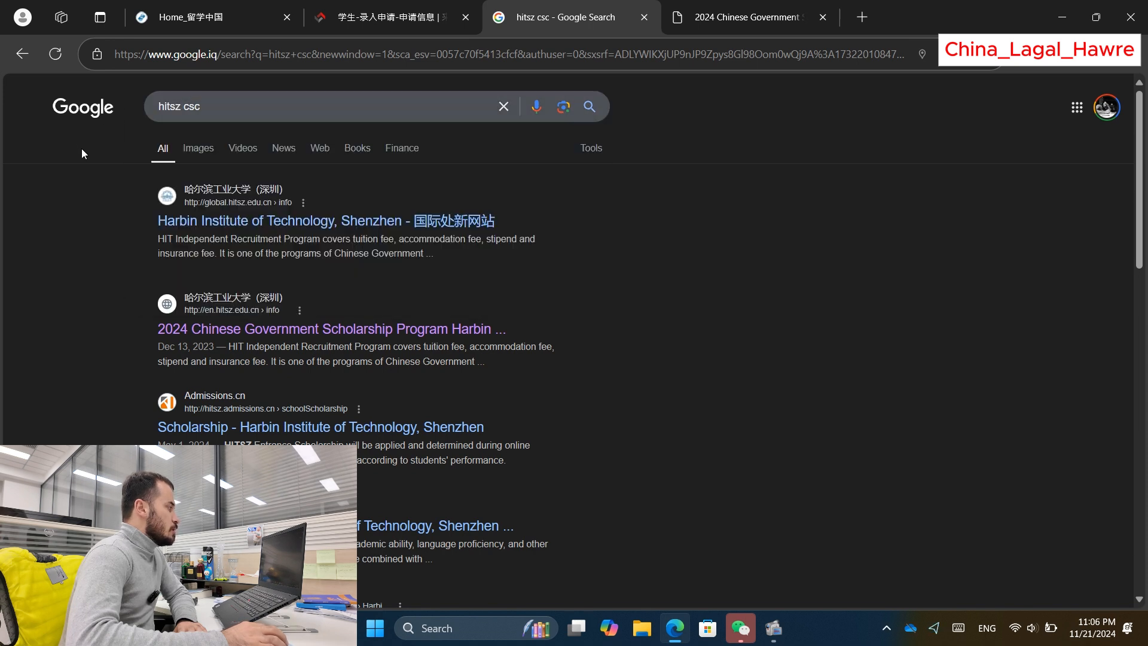
click(175, 108)
click(124, 131)
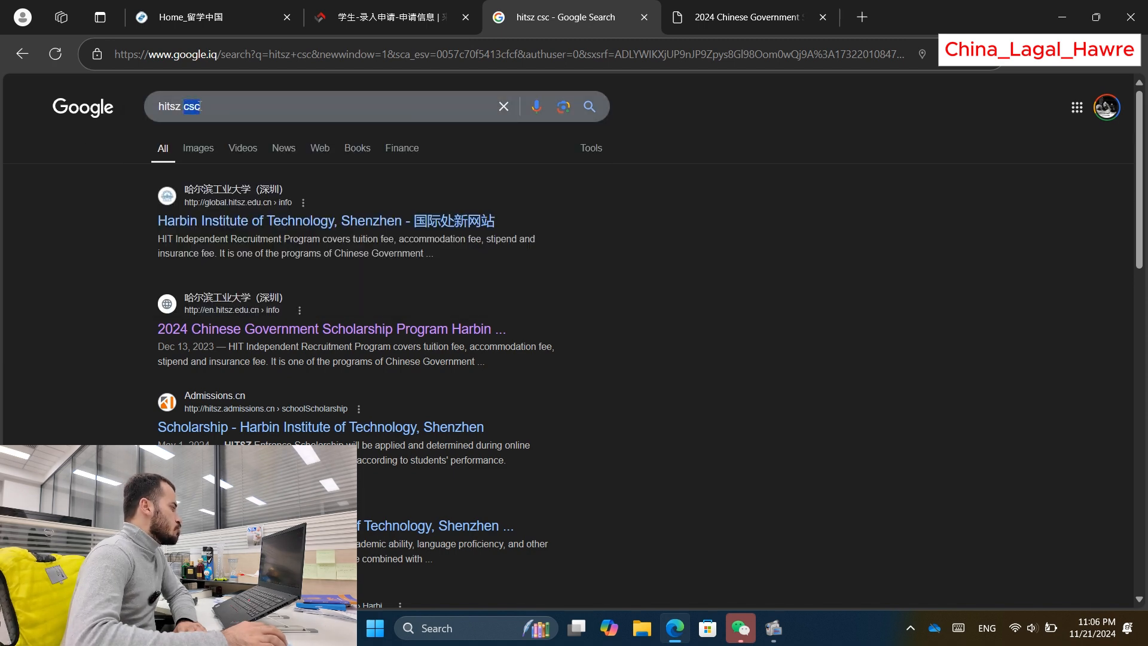
click(95, 134)
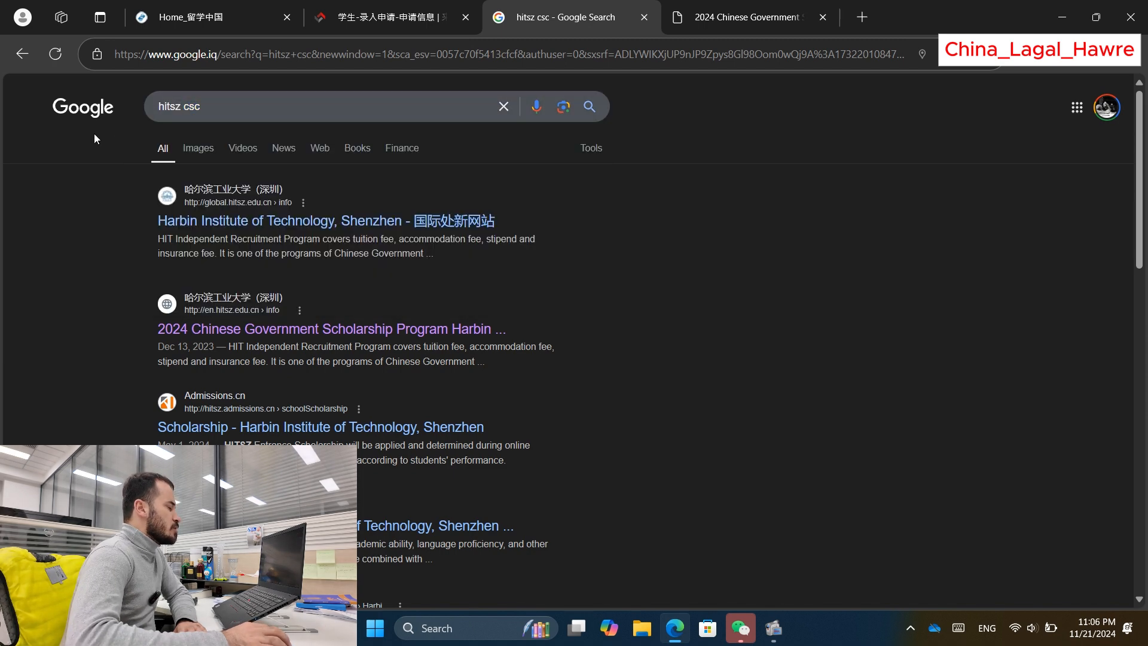
Step: Switch to the HITSZ 2024 Chinese Government Scholarship page and highlight its heading
click(751, 7)
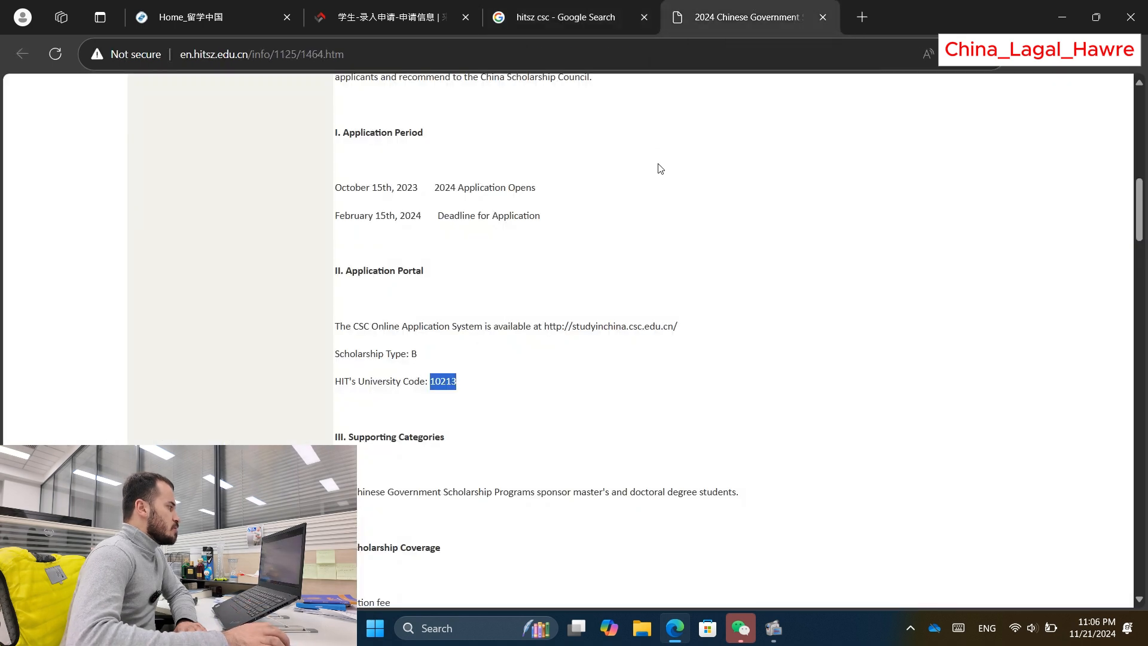
scroll(577, 287, up, 10)
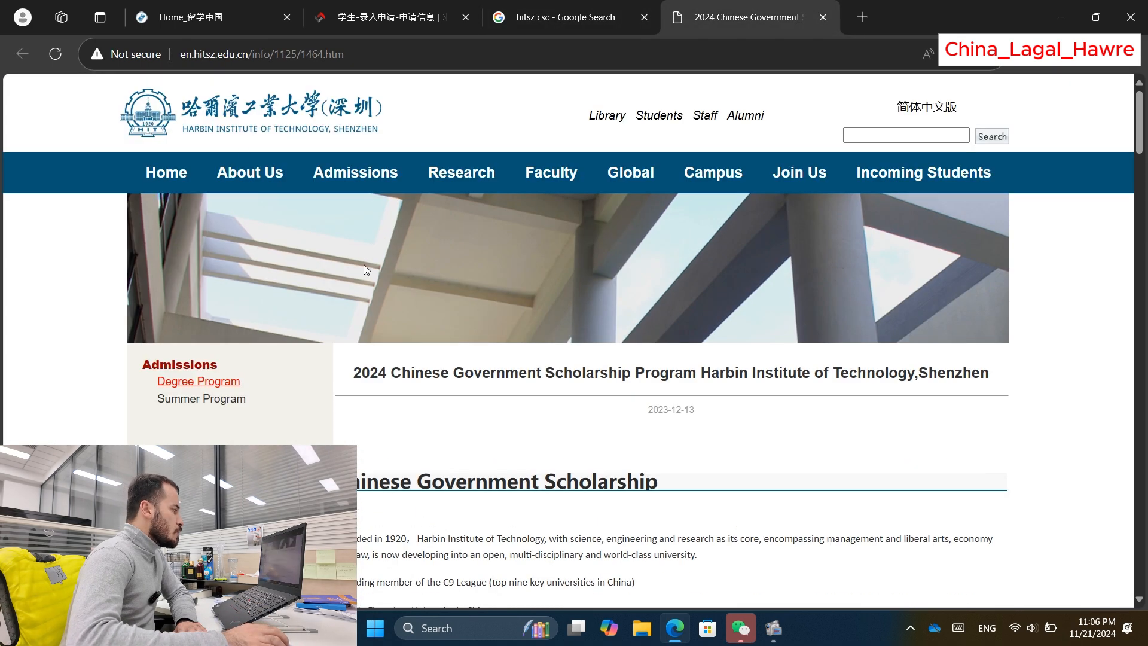
scroll(480, 307, down, 7)
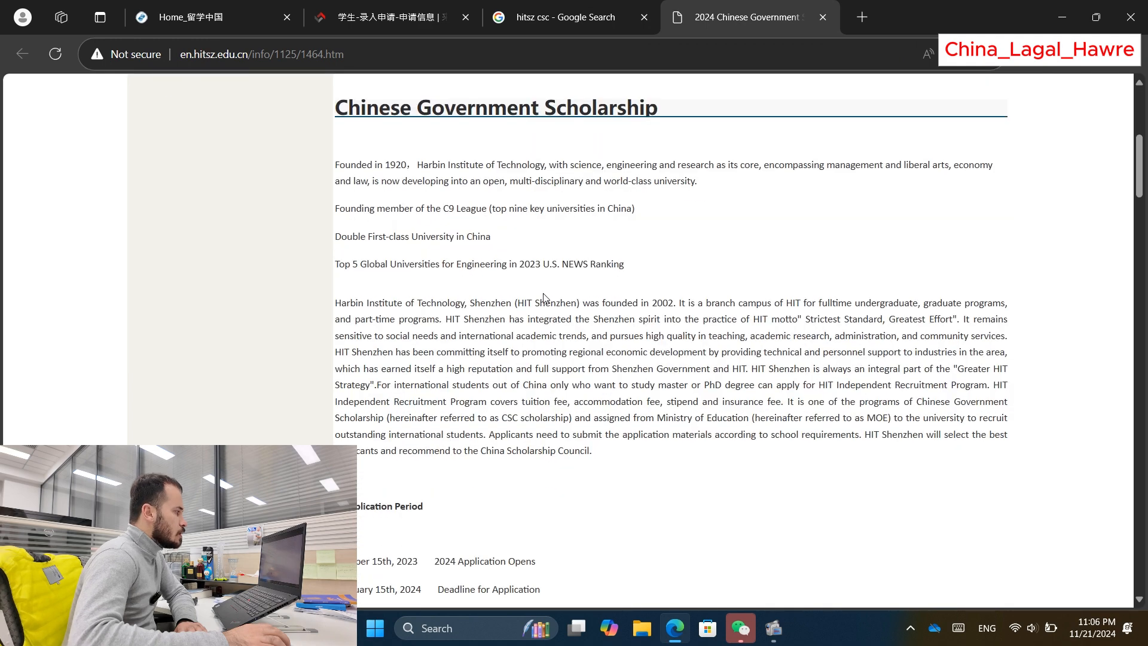
scroll(550, 289, down, 4)
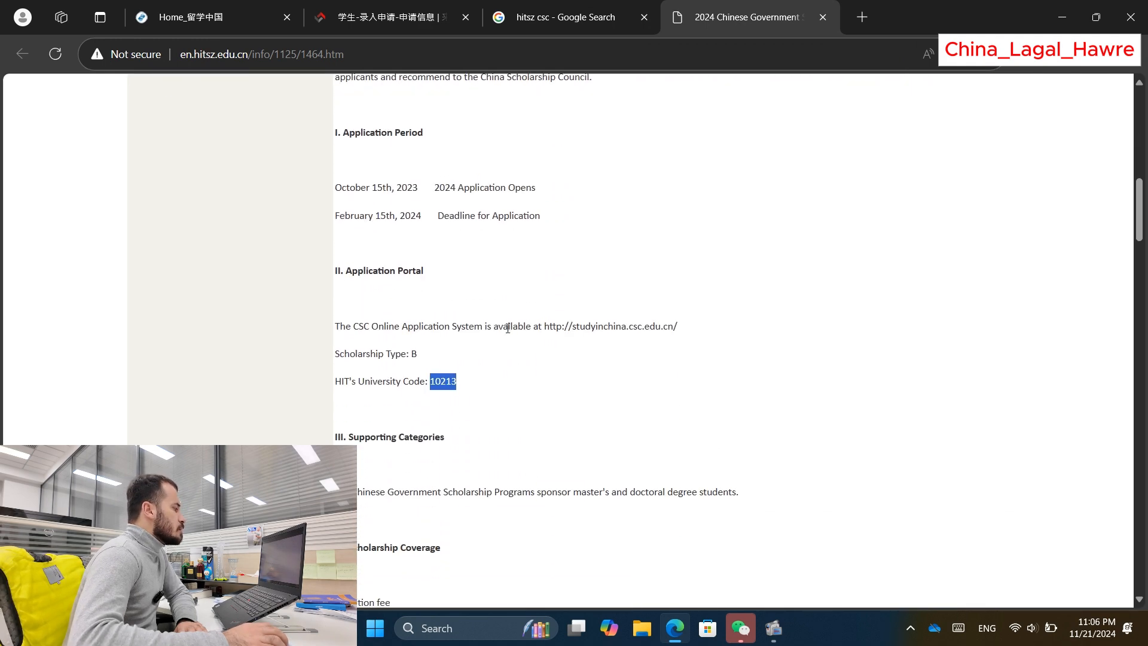
click(452, 381)
scroll(469, 328, up, 11)
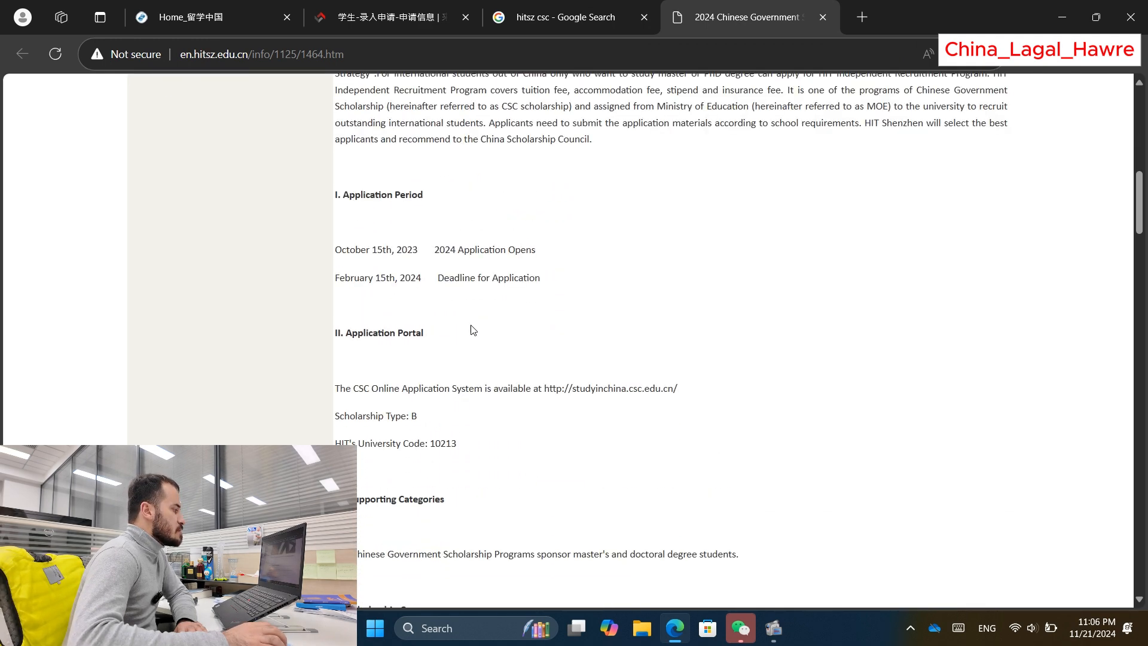
scroll(452, 351, down, 4)
drag(359, 176, 660, 176)
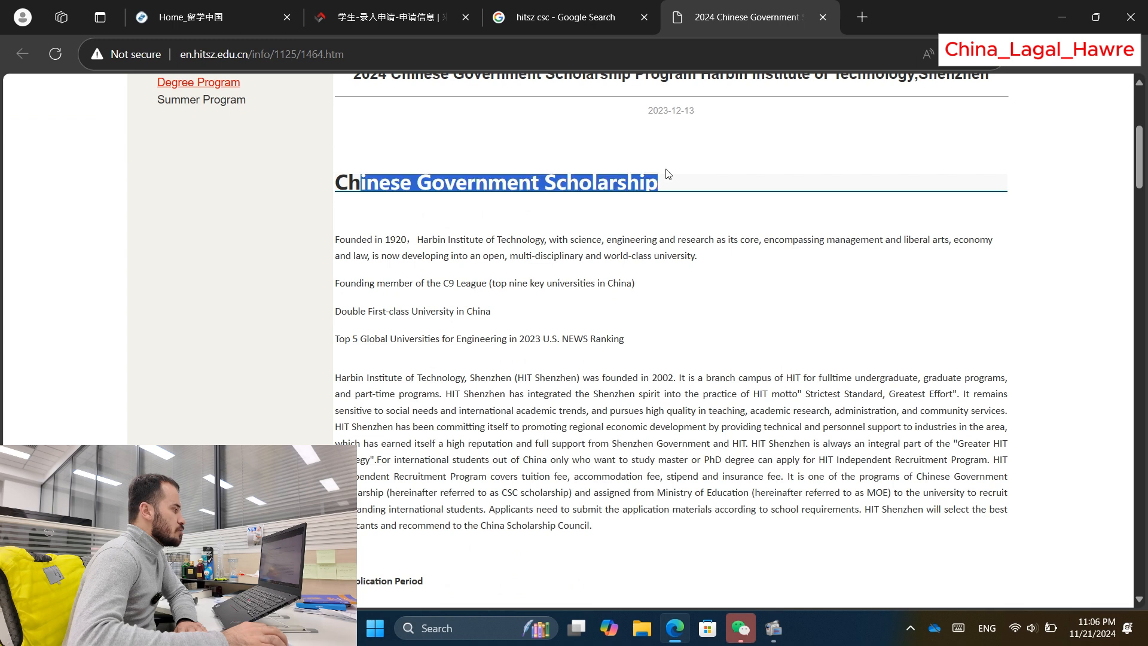
click(561, 203)
drag(341, 181, 660, 182)
click(598, 209)
Step: Scroll to the Application Portal section and highlight university code 10213
scroll(598, 278, down, 1)
scroll(597, 277, down, 2)
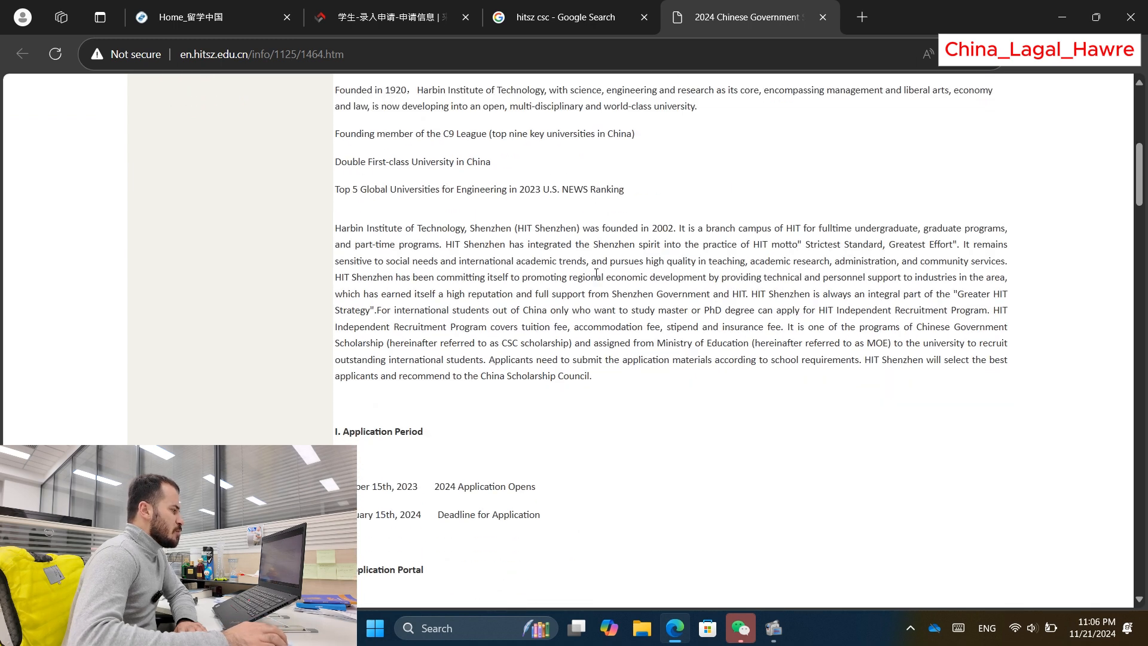
scroll(385, 323, down, 5)
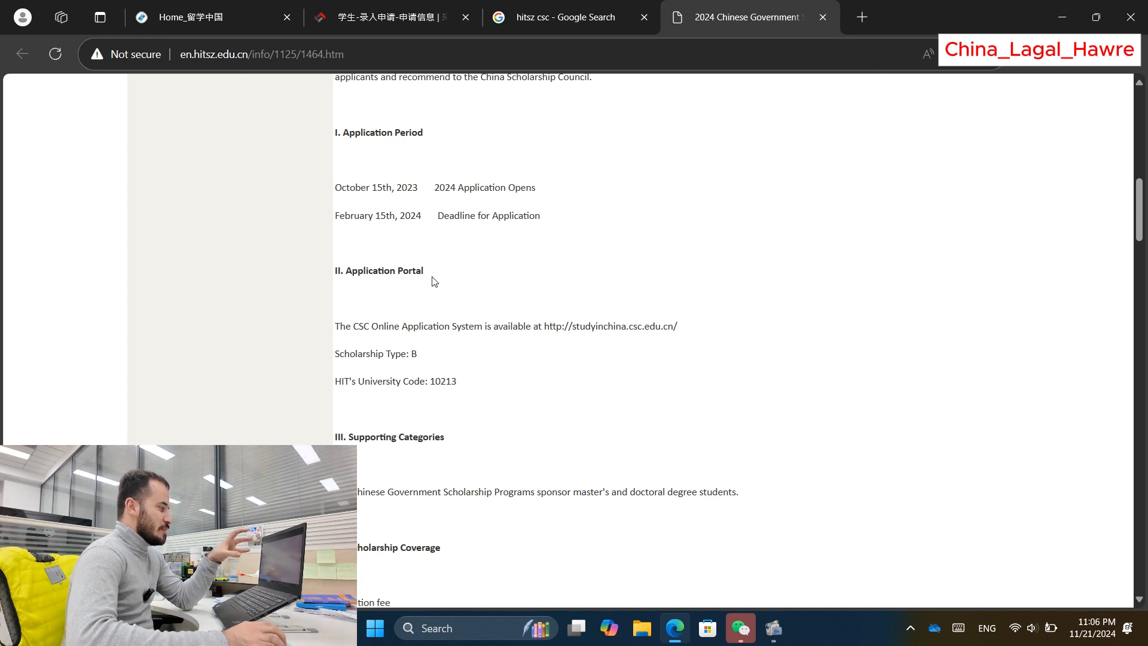
scroll(404, 275, up, 1)
scroll(404, 273, down, 3)
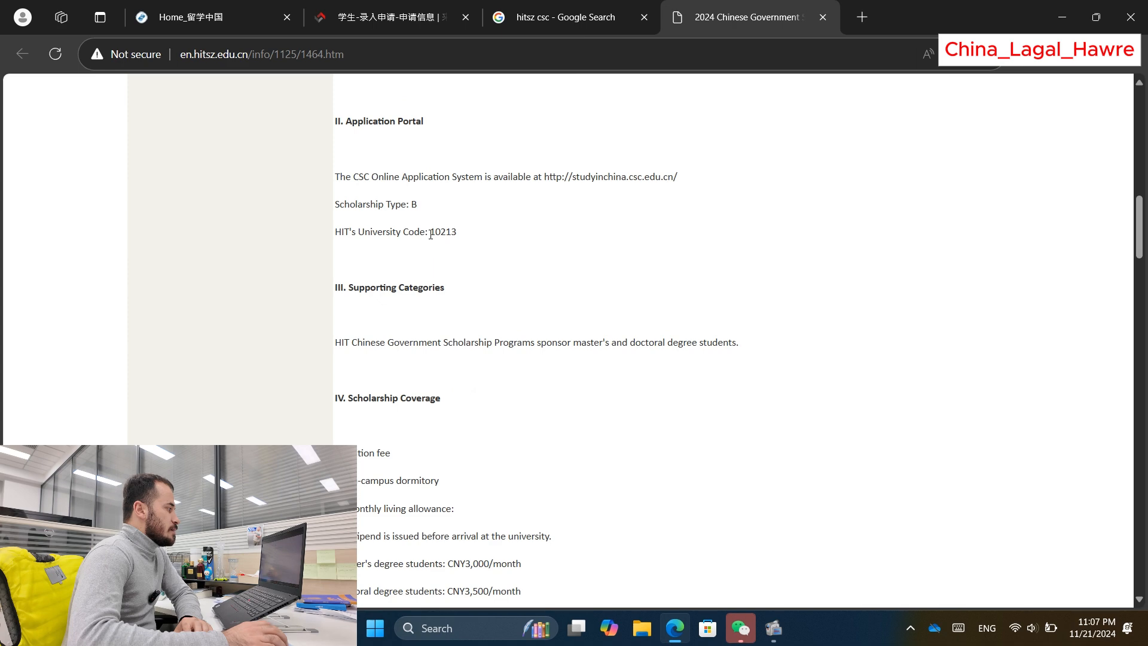
double_click(431, 233)
click(463, 172)
scroll(429, 173, up, 4)
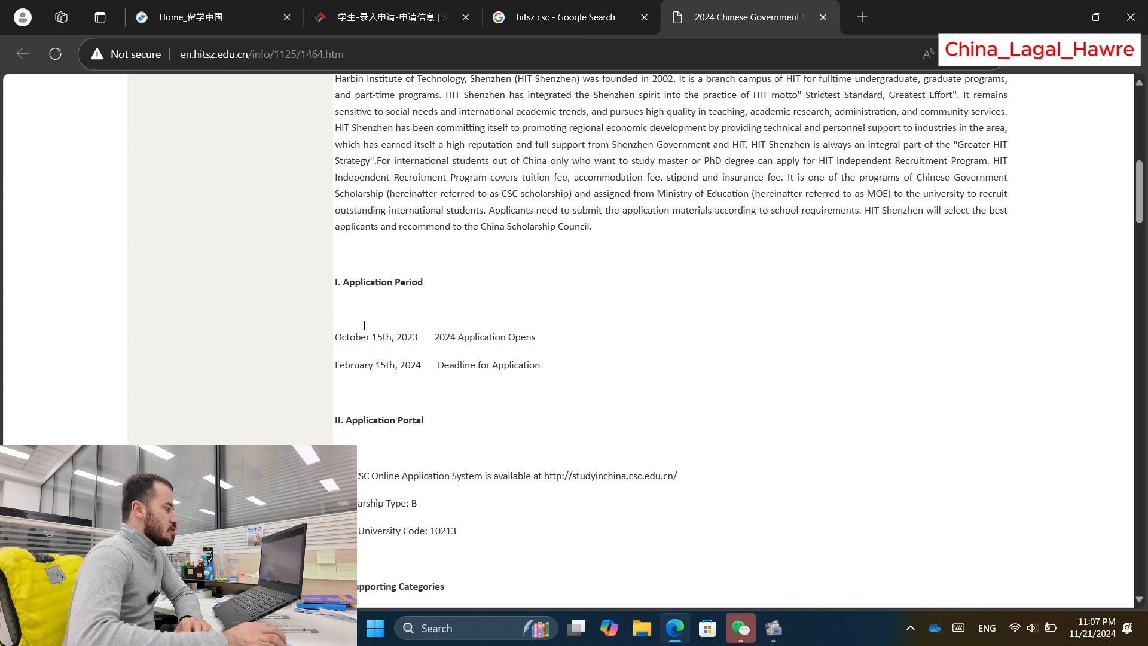
scroll(386, 361, down, 1)
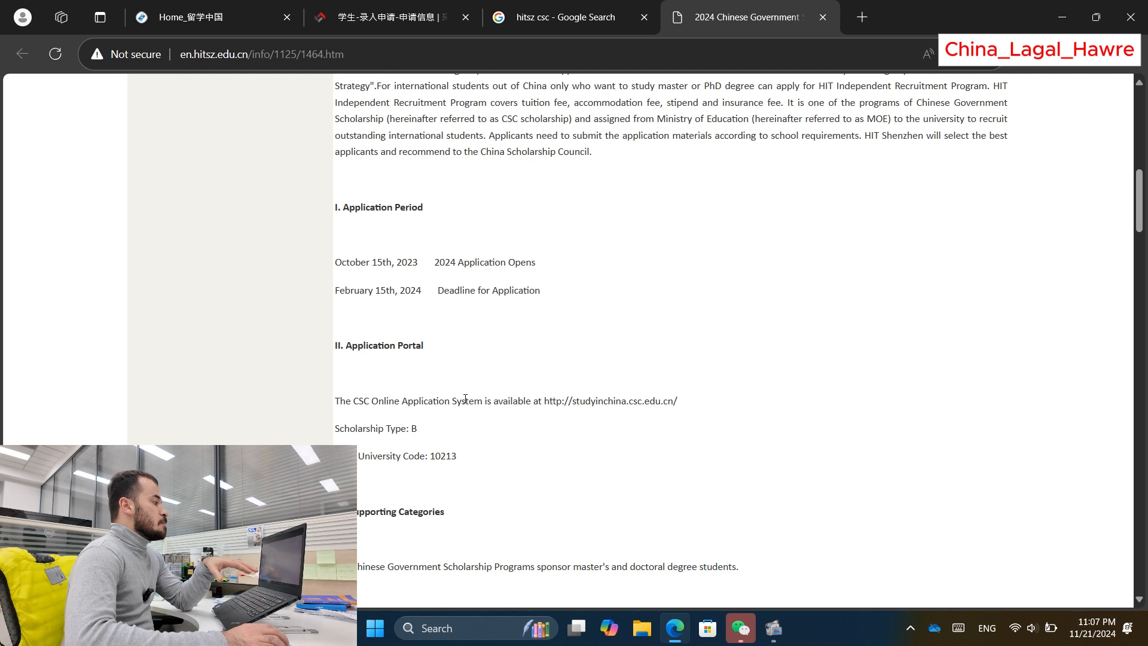
scroll(470, 371, down, 1)
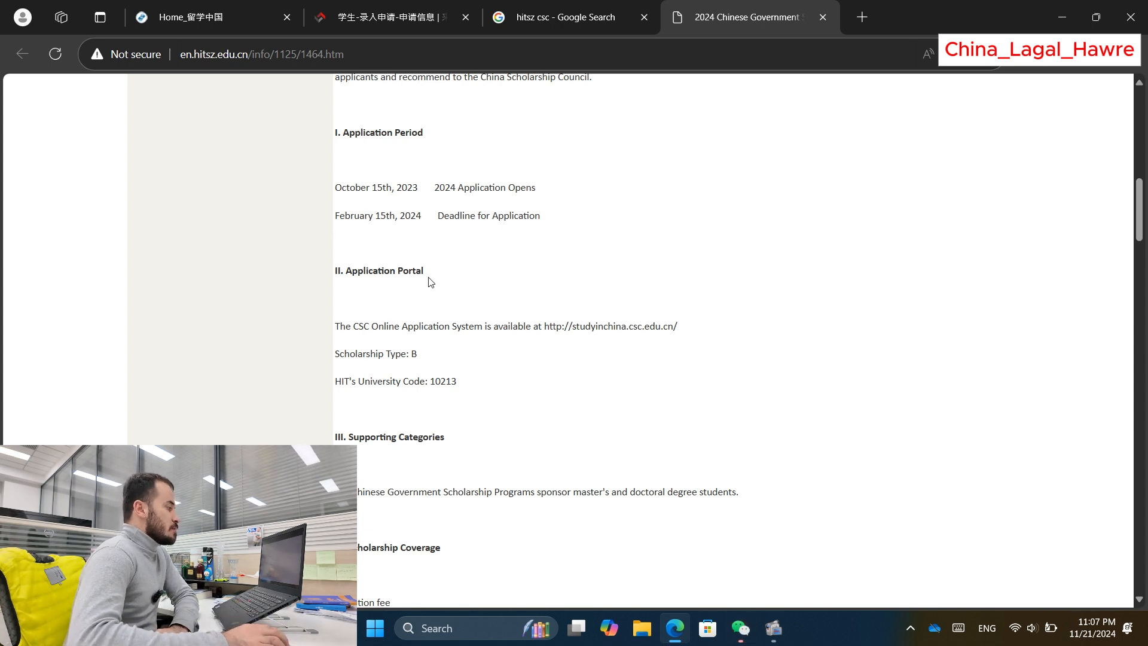
scroll(440, 283, down, 1)
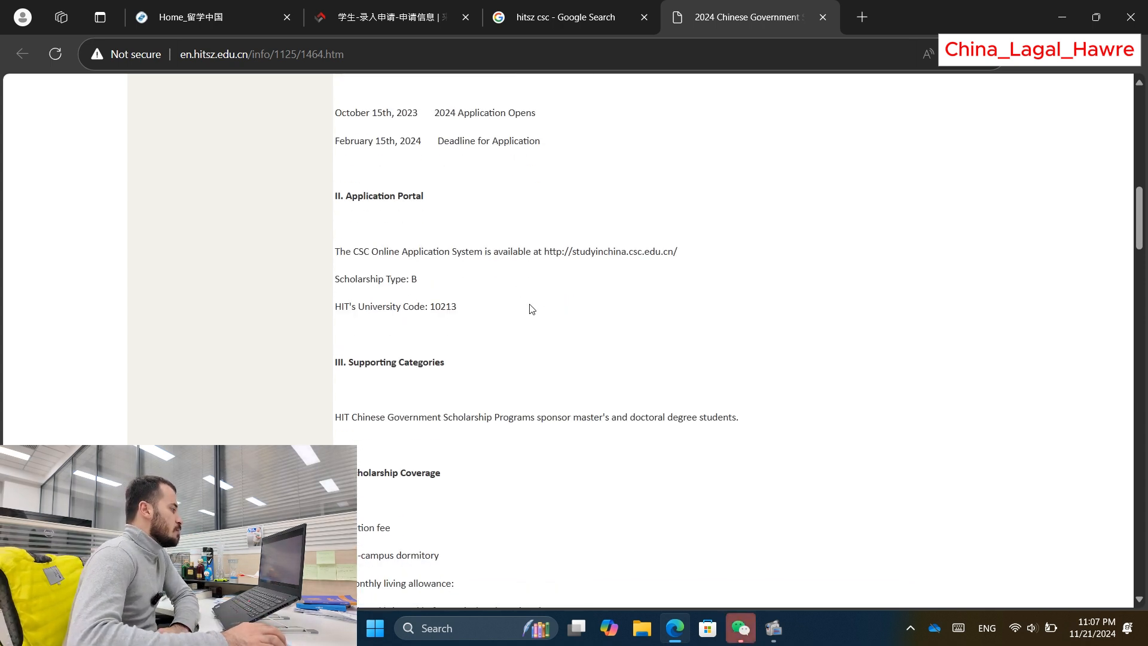
Step: Review the HIT Shenzhen notice's application dates, CSC system address, Scholarship Type B and University Code label
scroll(530, 307, up, 1)
scroll(492, 312, down, 1)
drag(330, 256, 653, 249)
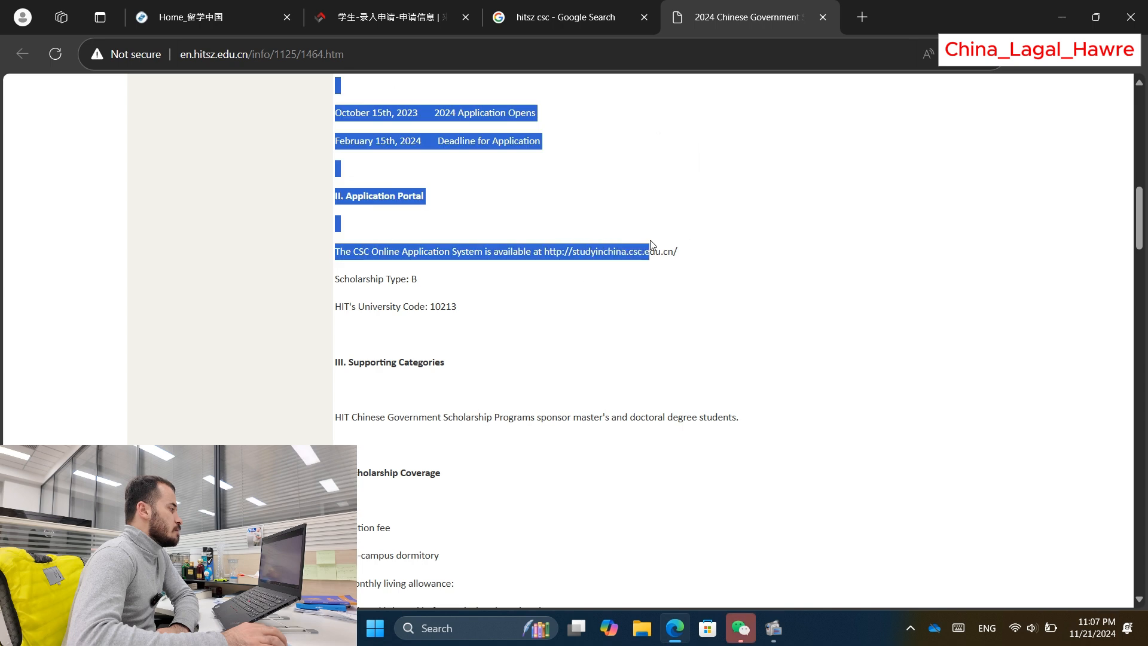
click(551, 253)
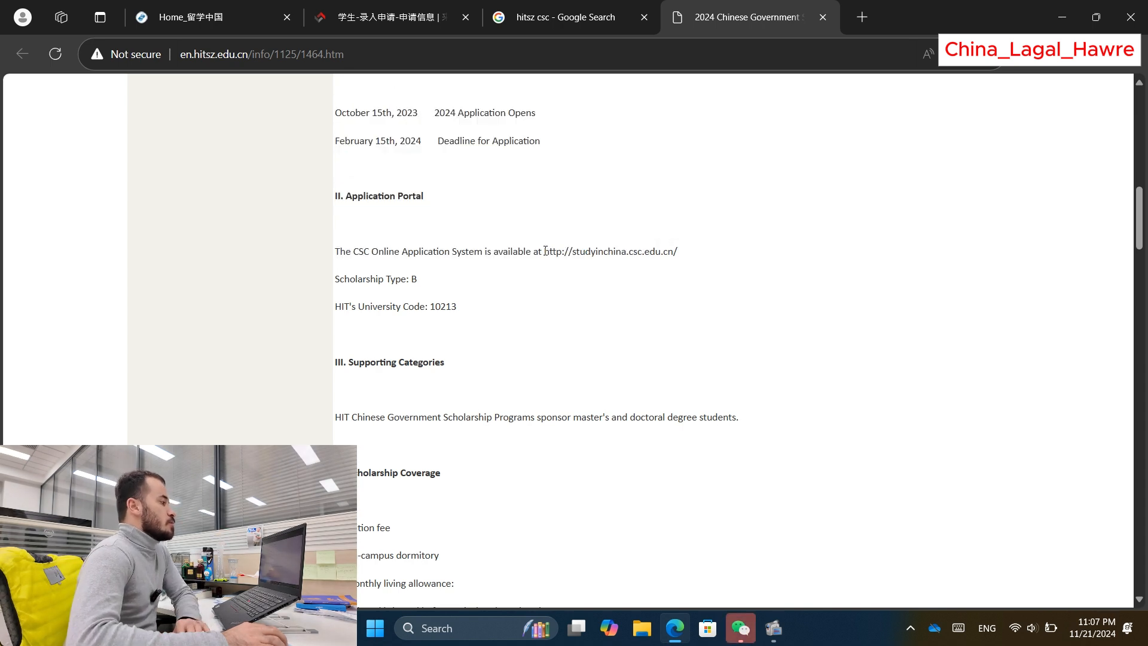
drag(559, 250, 688, 252)
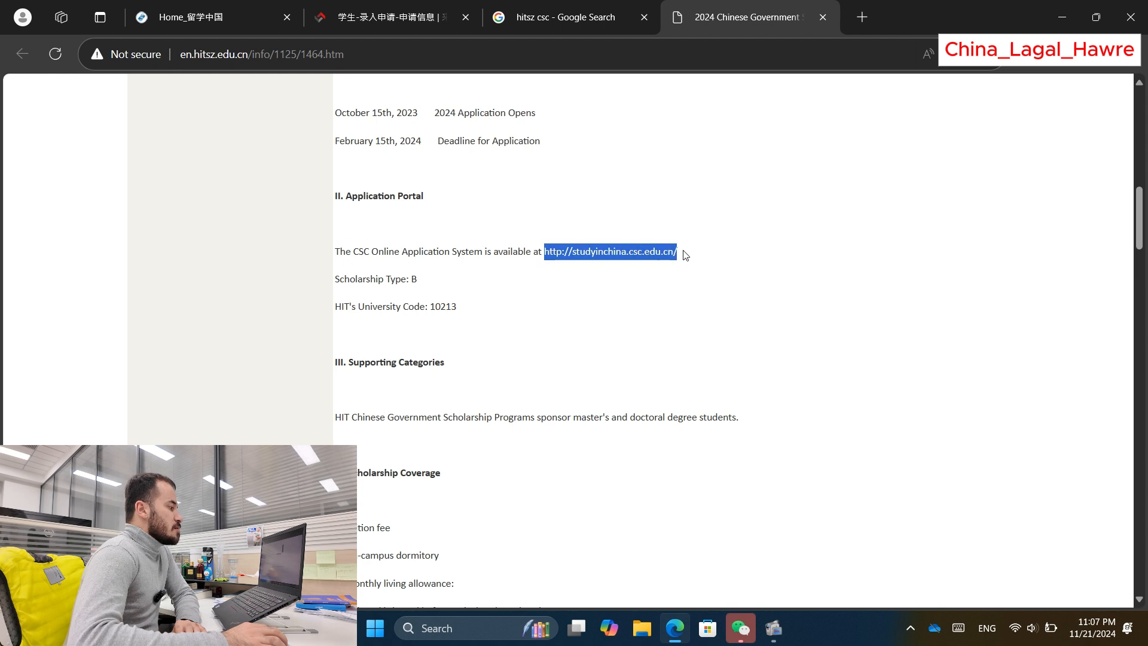
click(626, 287)
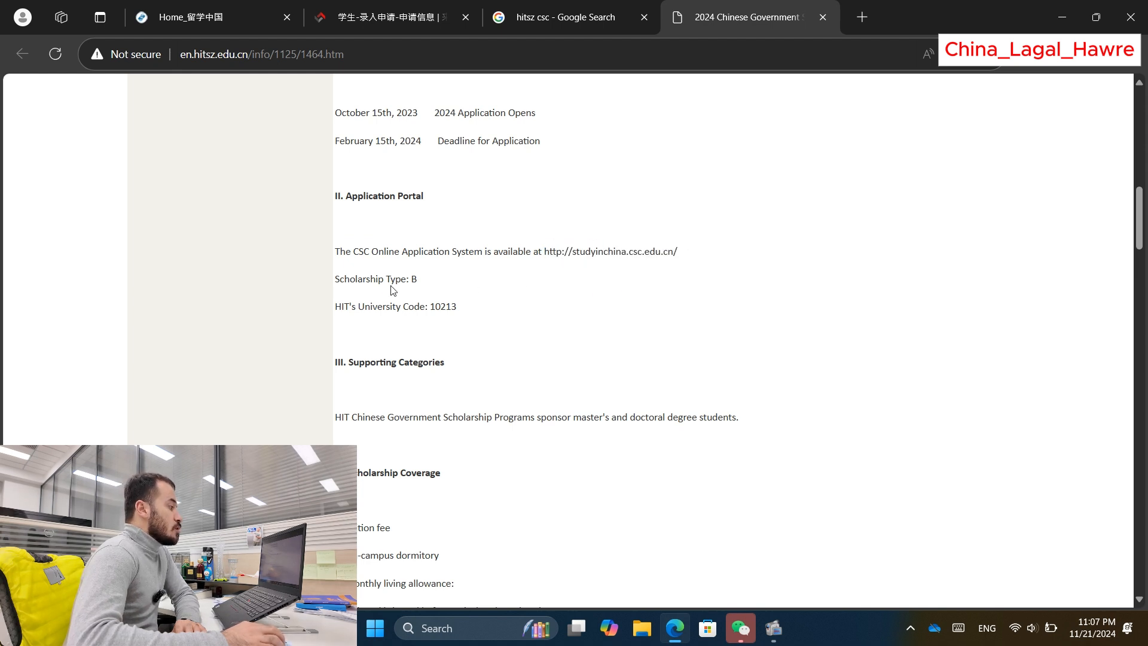
drag(334, 111, 336, 283)
click(417, 279)
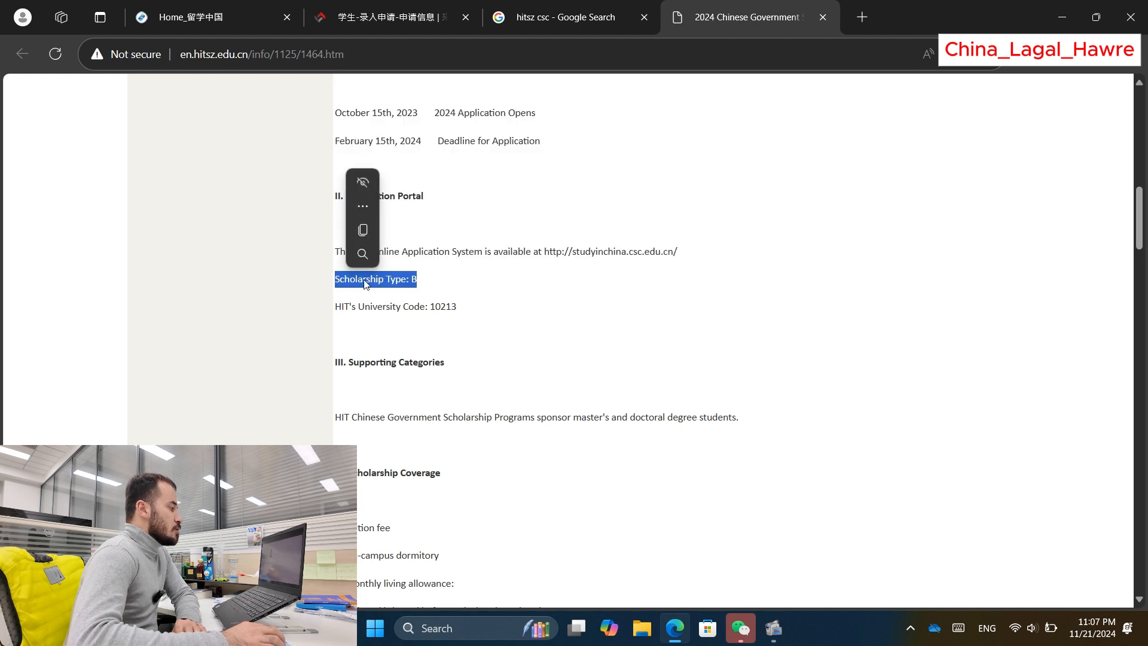
click(413, 280)
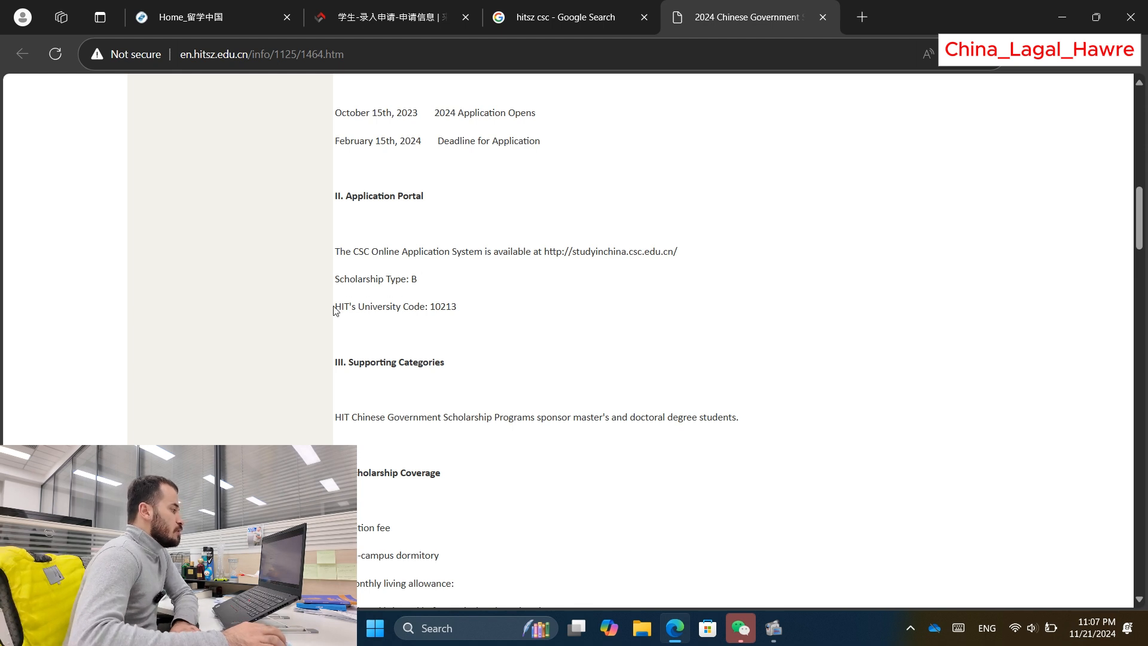
drag(334, 307, 435, 308)
Step: Check the empty Agency No. field on the CSC application form
click(403, 18)
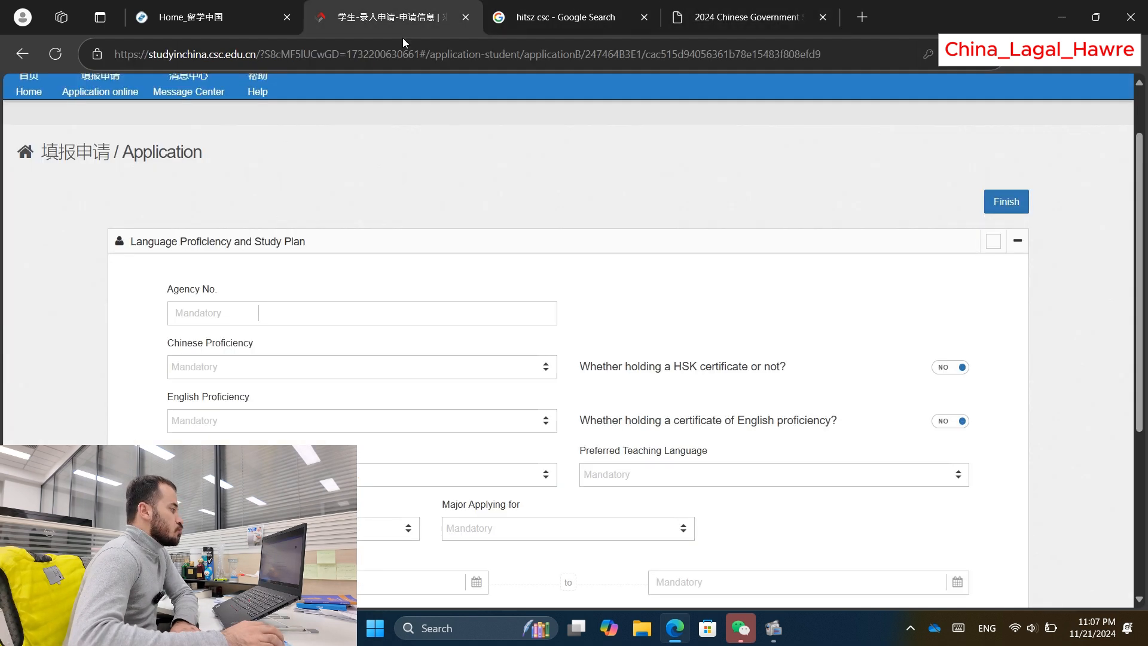
click(230, 314)
click(270, 289)
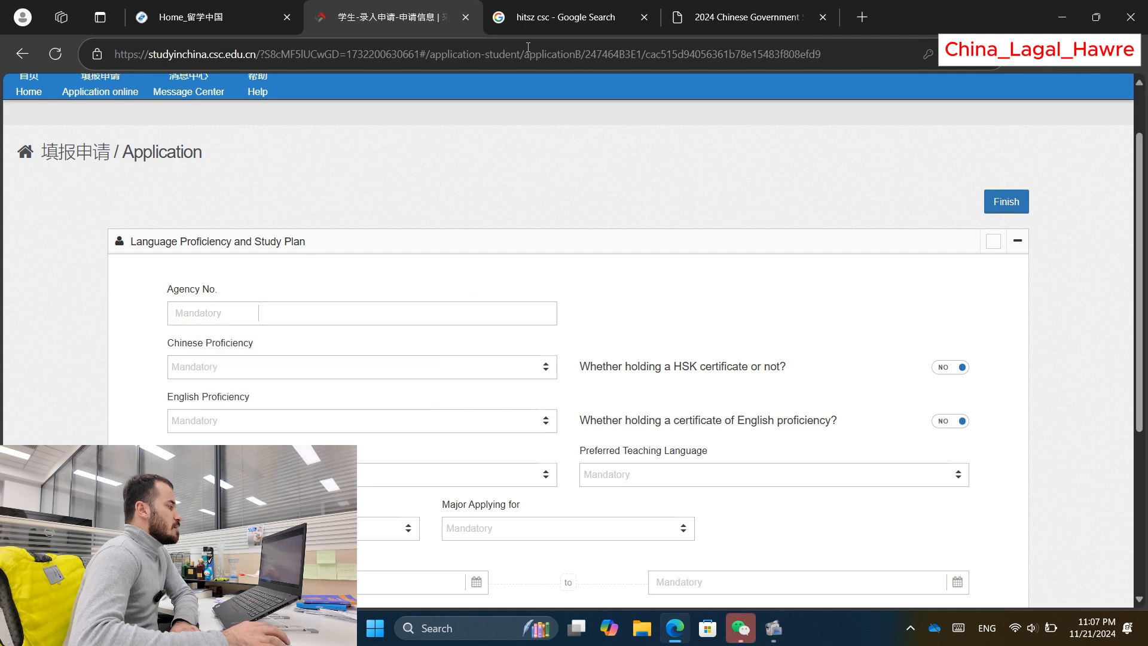
Step: Copy the university code 10213 from the HIT notice and return to the CSC form
click(748, 16)
click(458, 305)
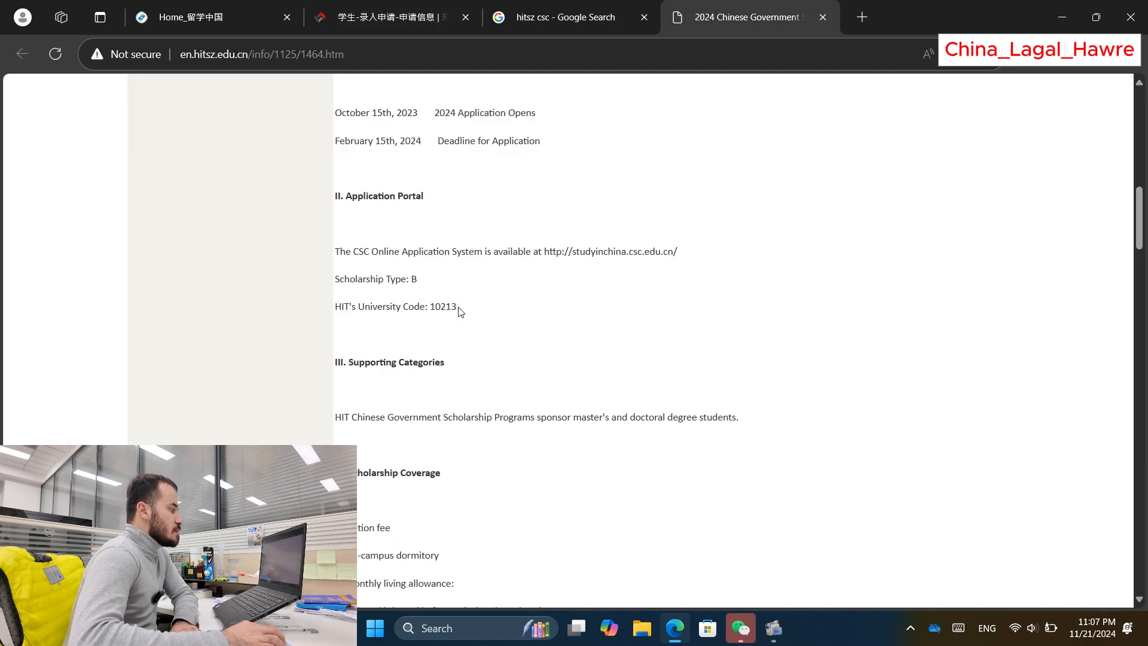
mouse_move(460, 312)
mouse_down()
mouse_move(429, 306)
mouse_move(453, 306)
mouse_up()
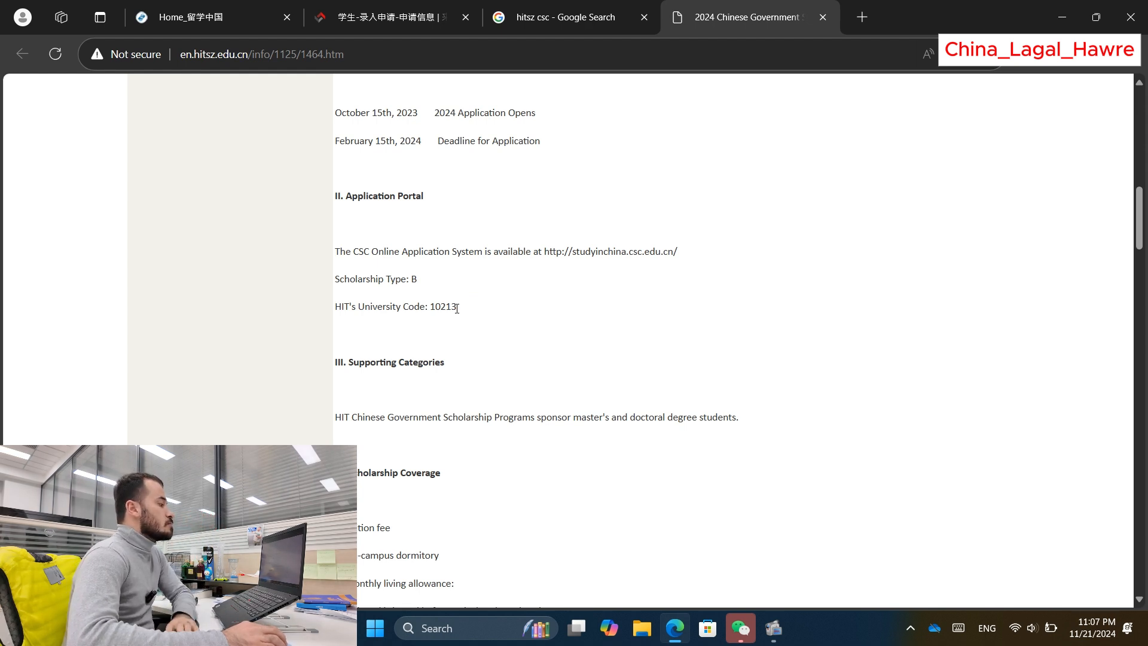
drag(455, 307, 430, 307)
right_click(441, 308)
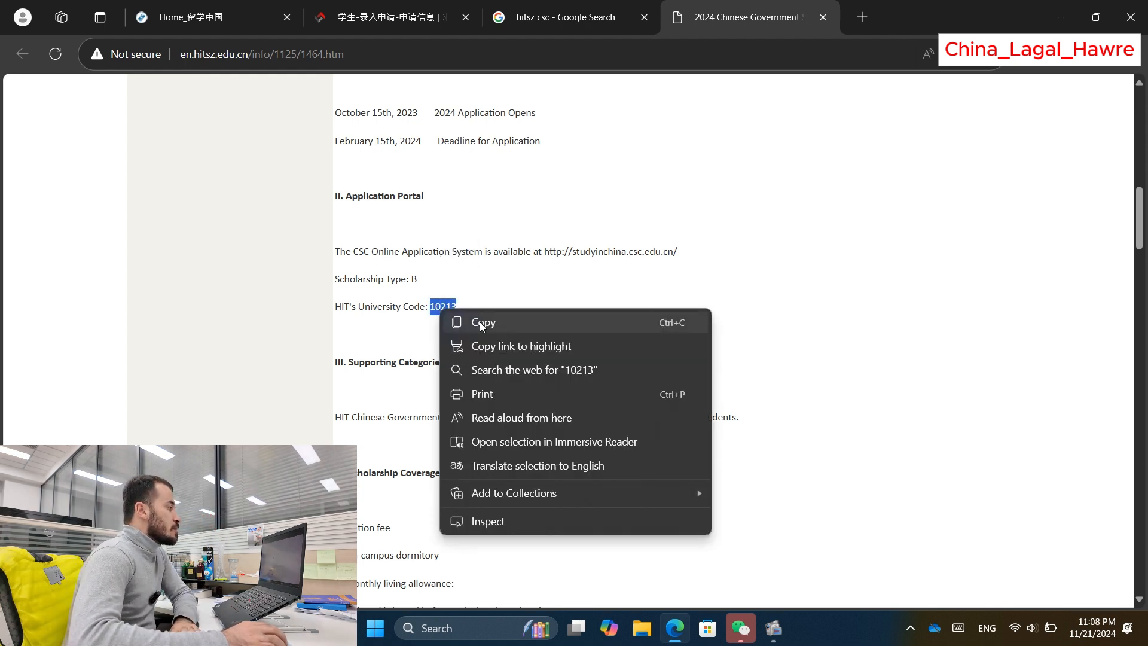
click(481, 324)
click(383, 16)
Step: Paste 10213 into Agency No. and pick Harbin Institute of Technology
click(233, 315)
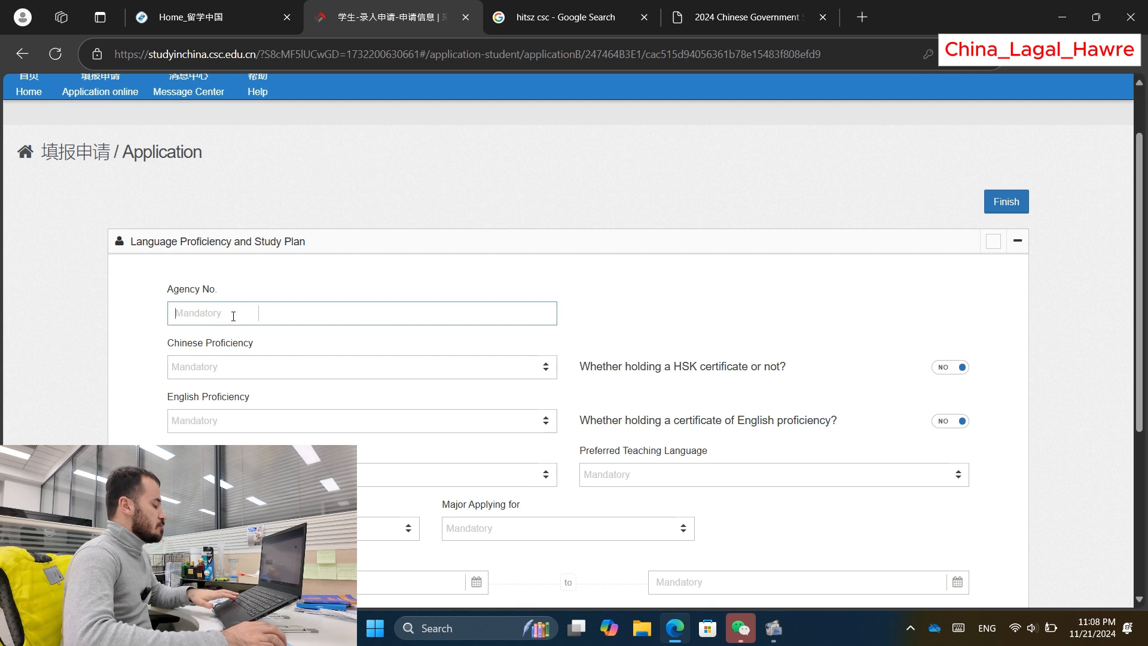
key(ctrl+v)
click(342, 357)
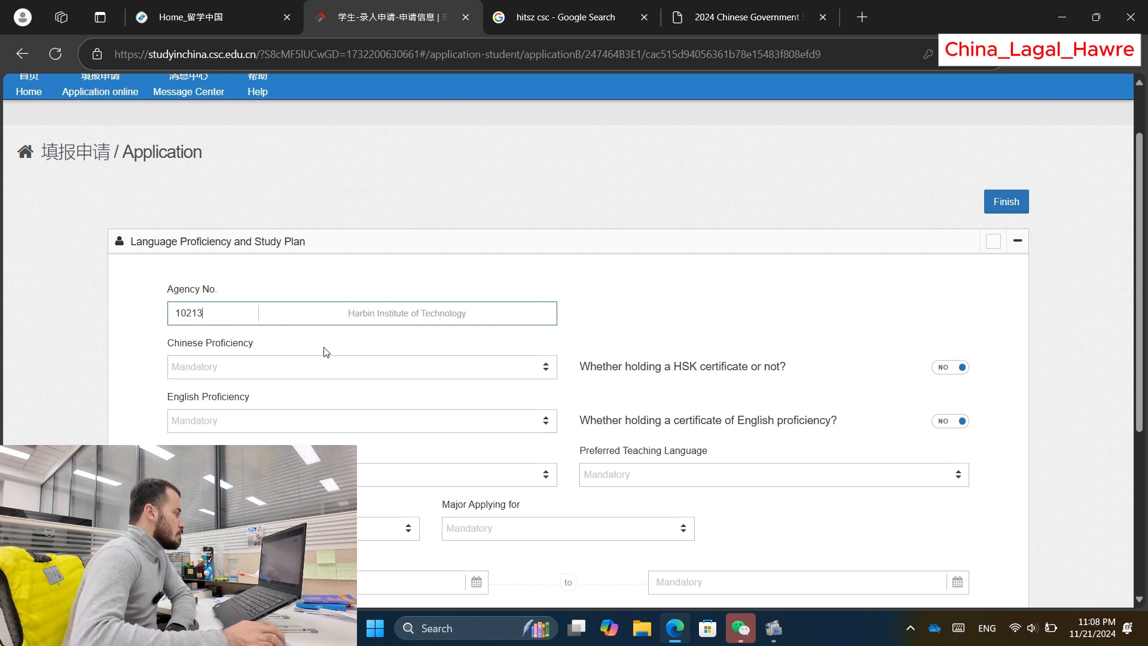
Step: Set Chinese Proficiency to None
scroll(516, 347, down, 1)
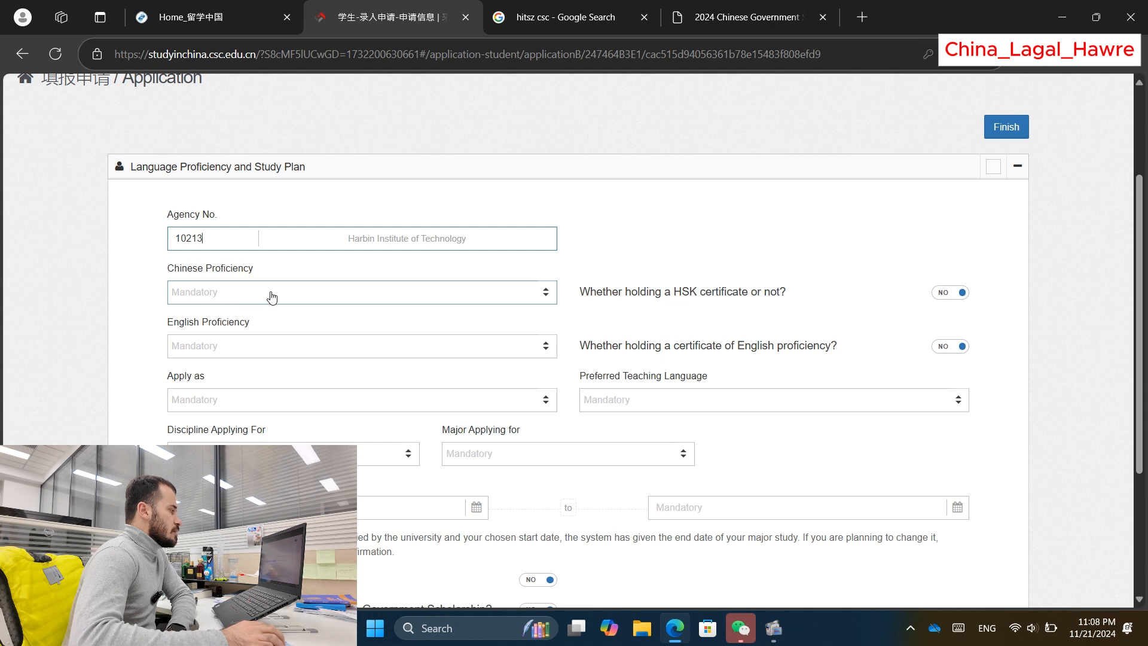
click(213, 297)
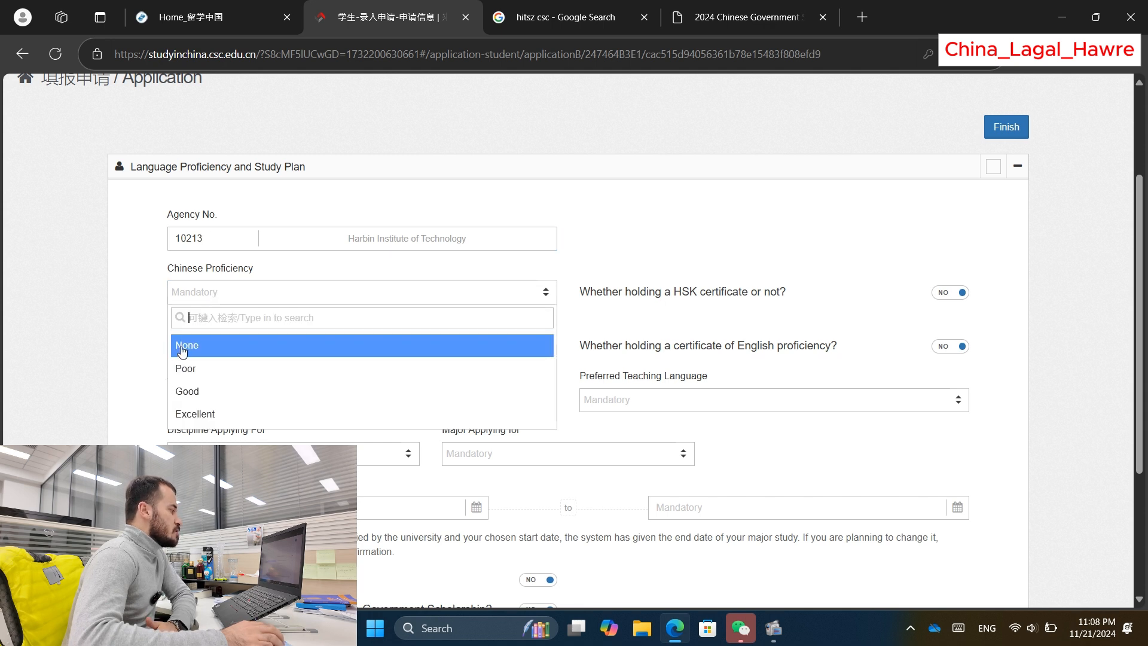
click(200, 351)
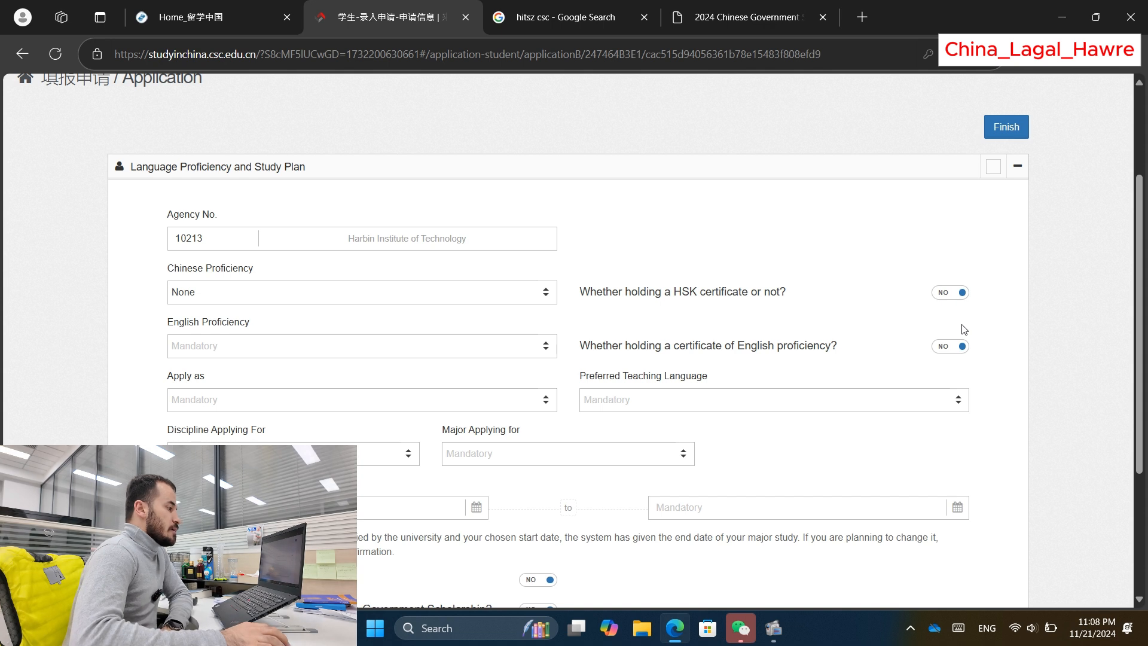
scroll(344, 335, down, 1)
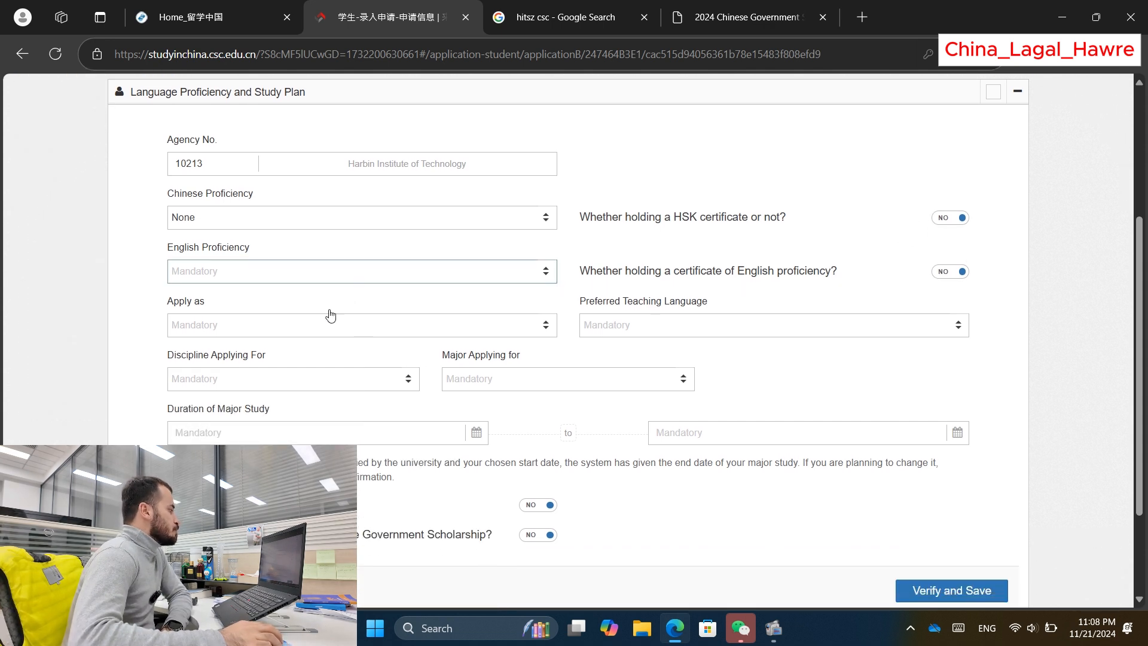
click(214, 270)
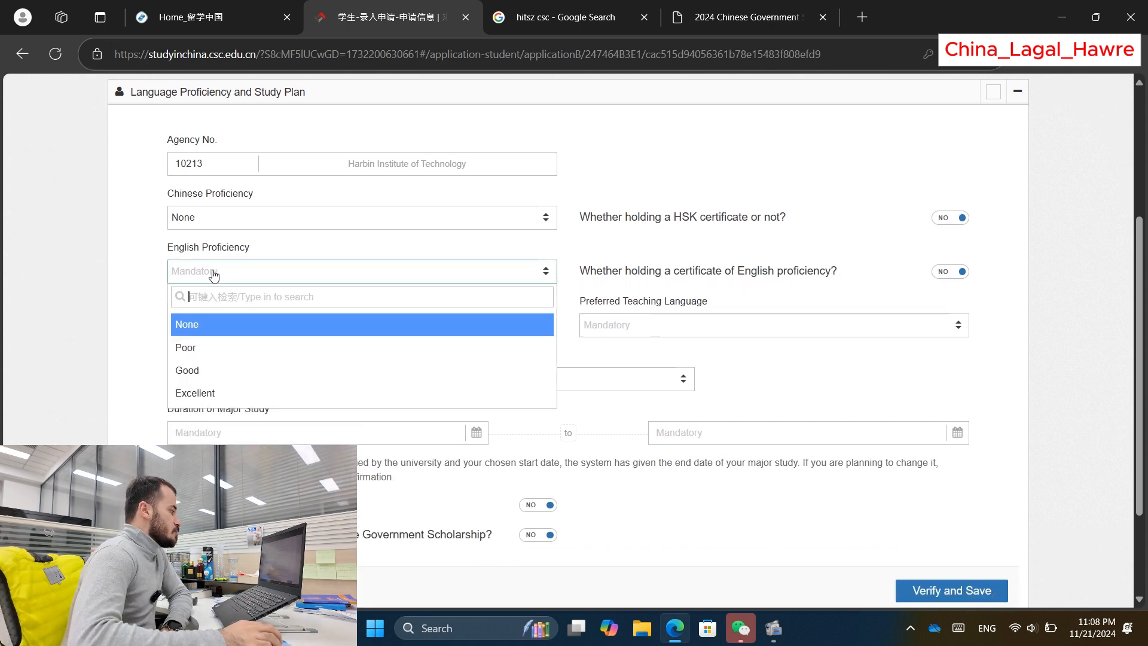
click(83, 327)
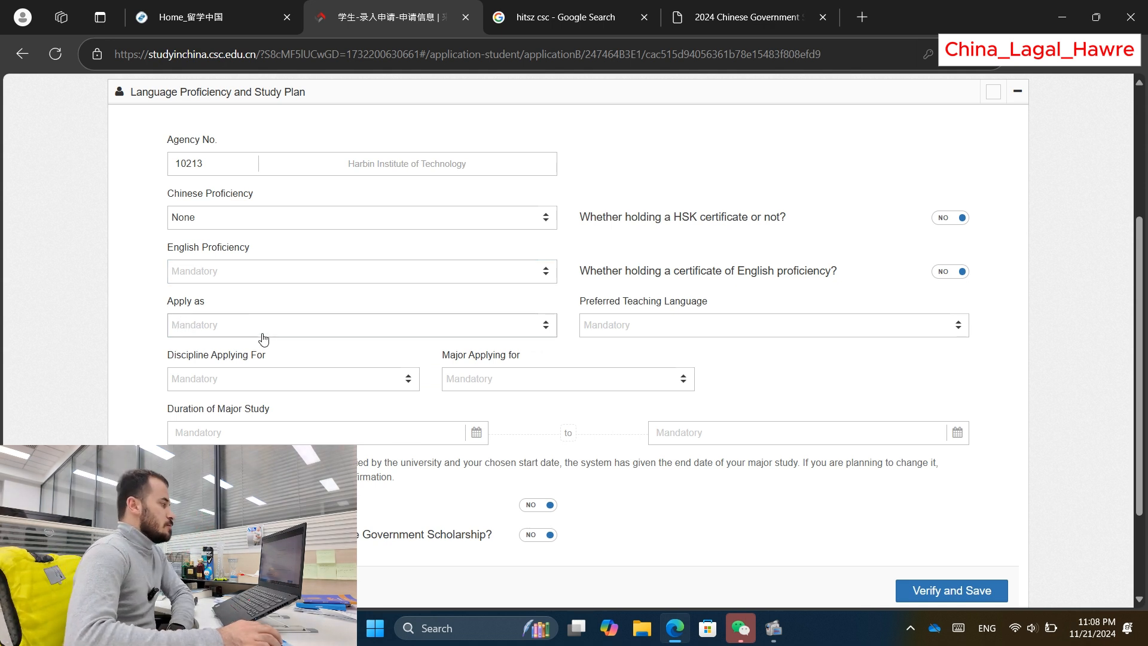
click(215, 272)
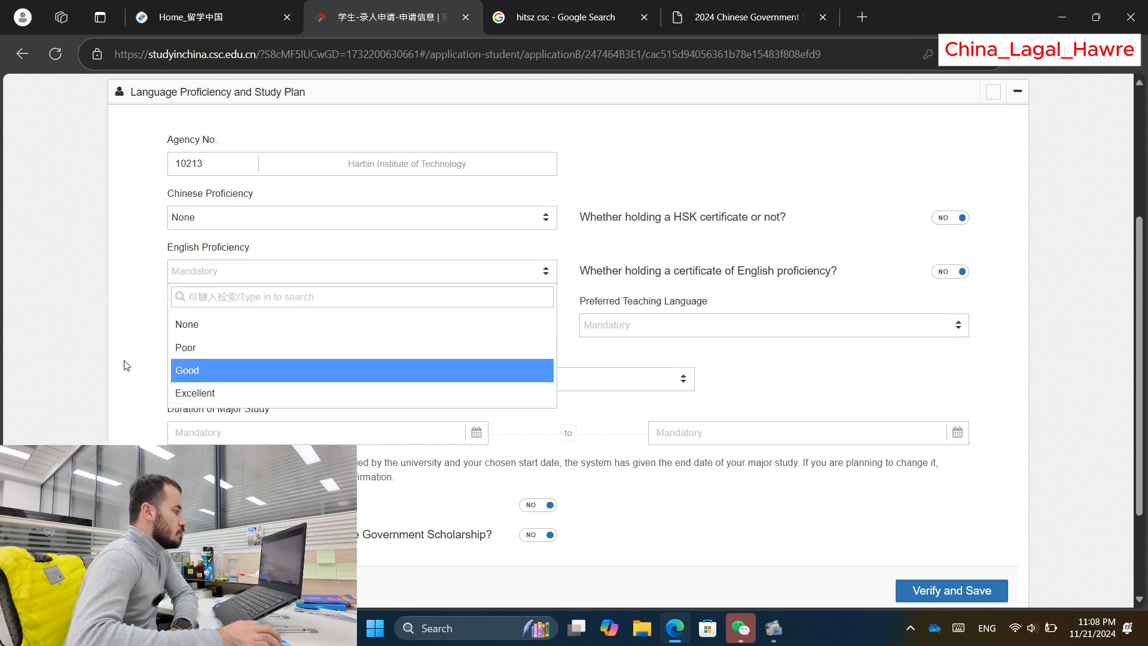
click(149, 319)
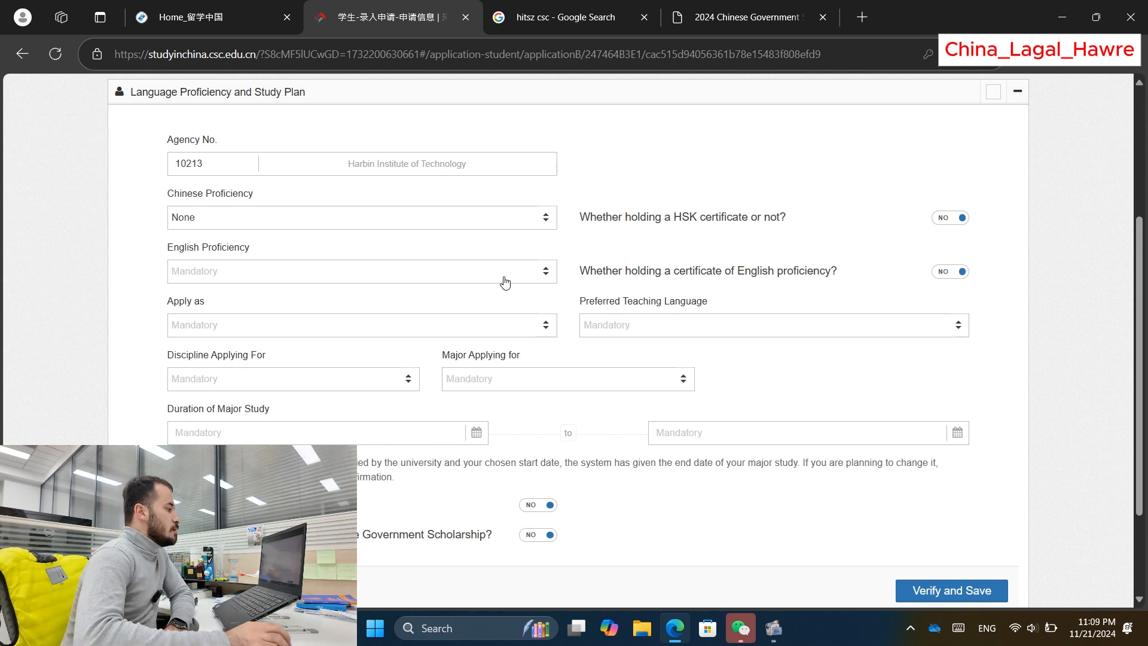
scroll(573, 340, down, 1)
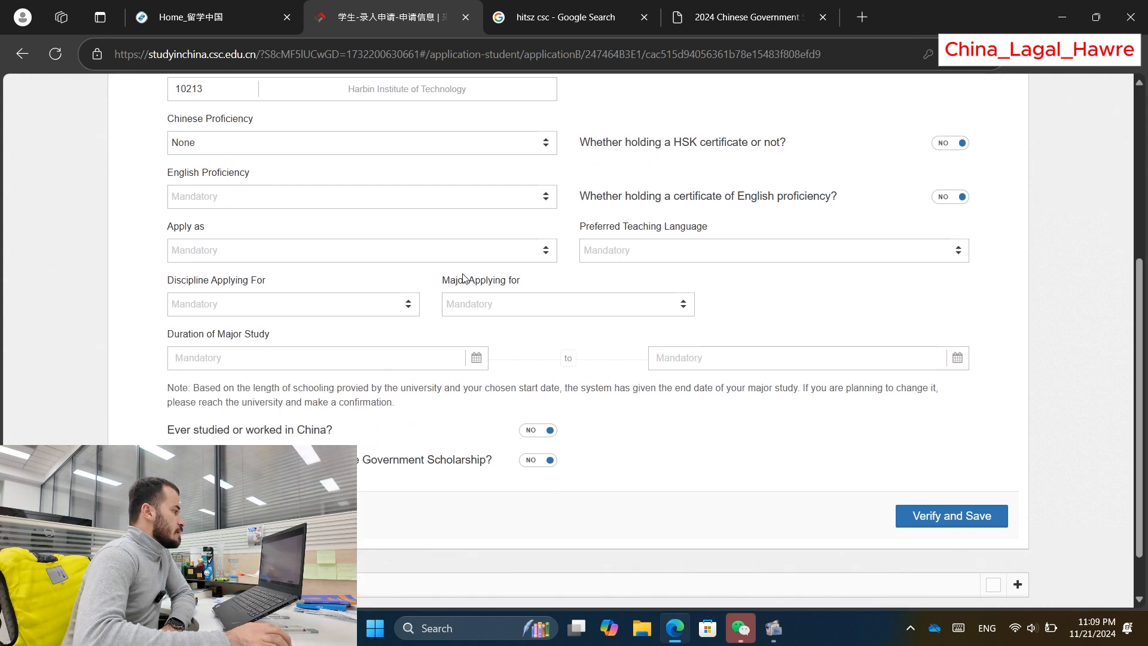
scroll(227, 234, up, 1)
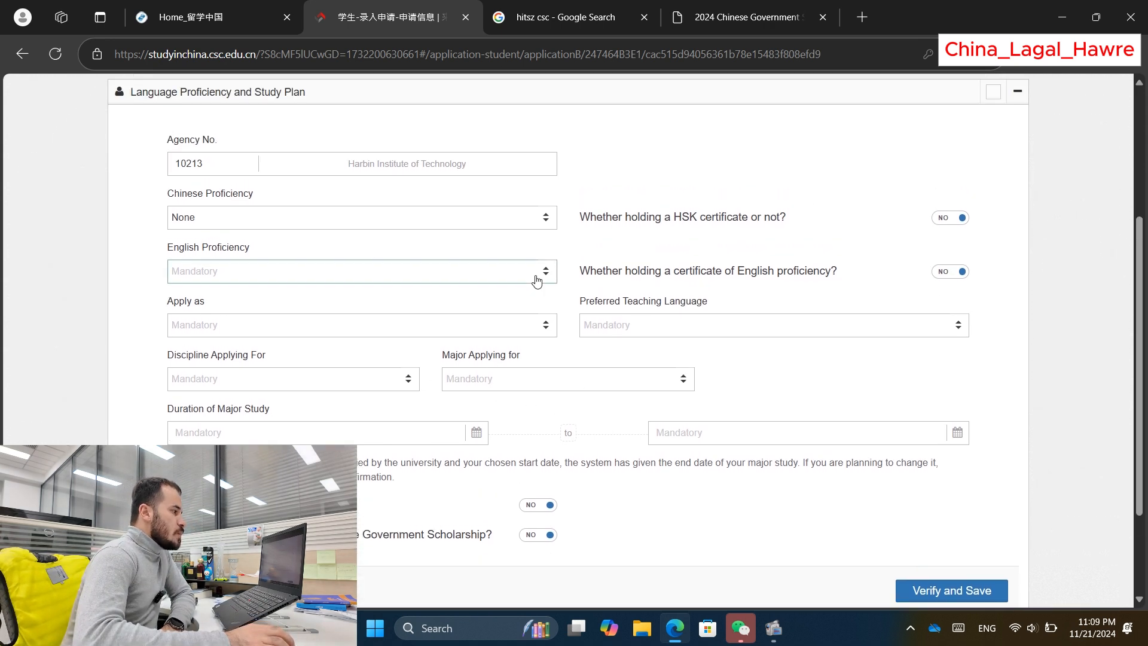
click(954, 274)
click(954, 274)
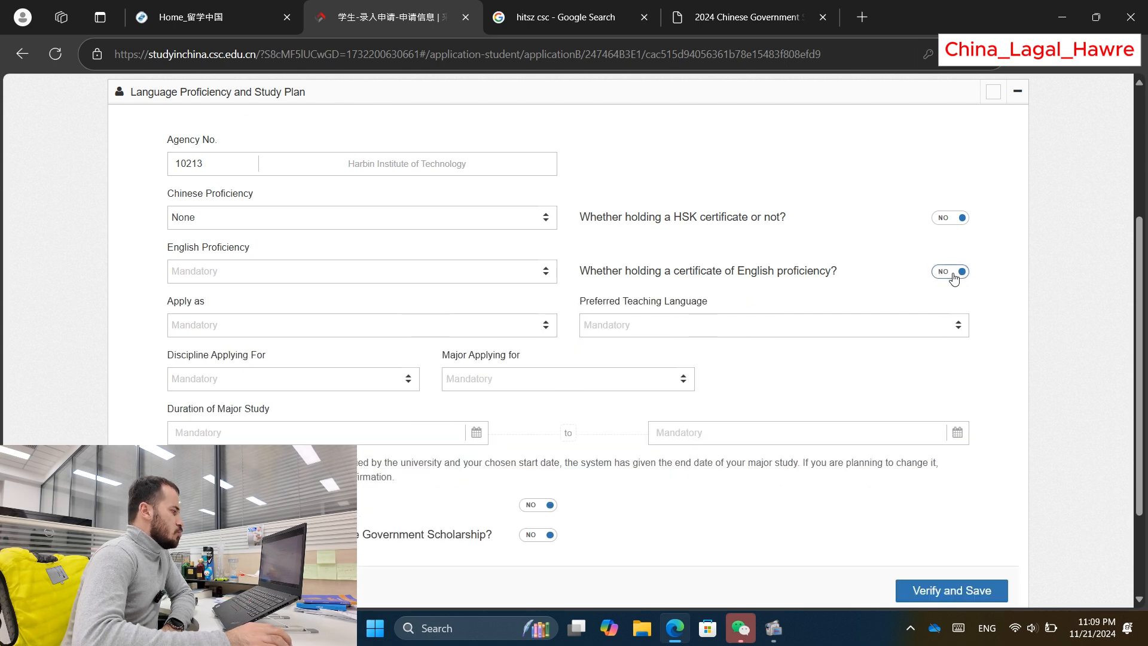
click(954, 274)
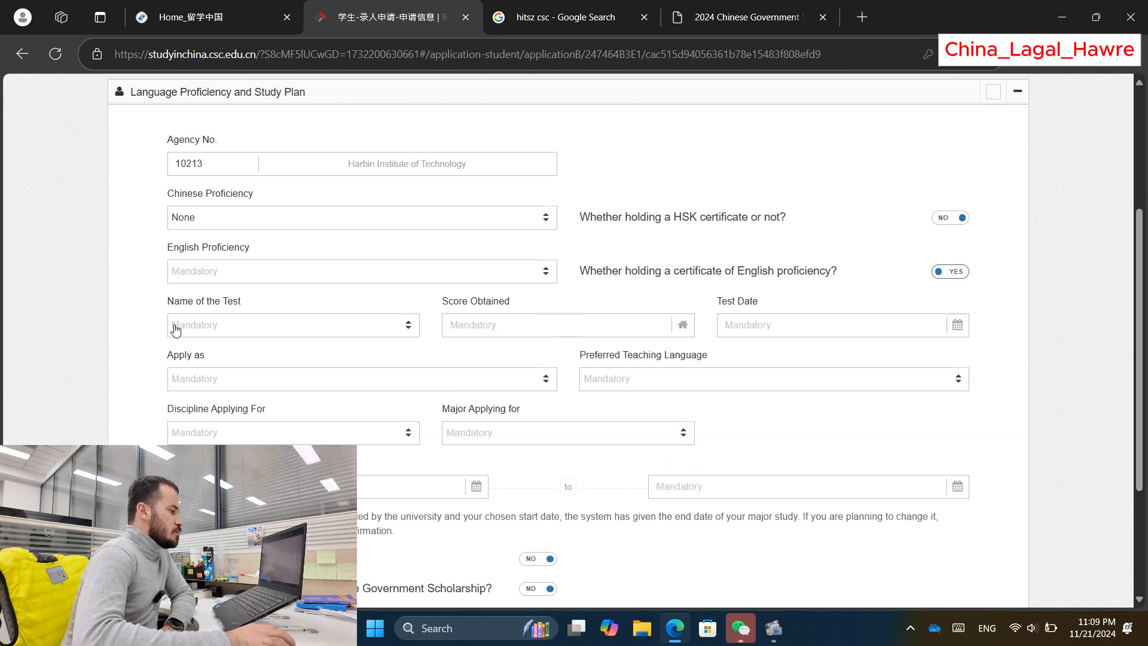
click(945, 274)
scroll(231, 317, down, 1)
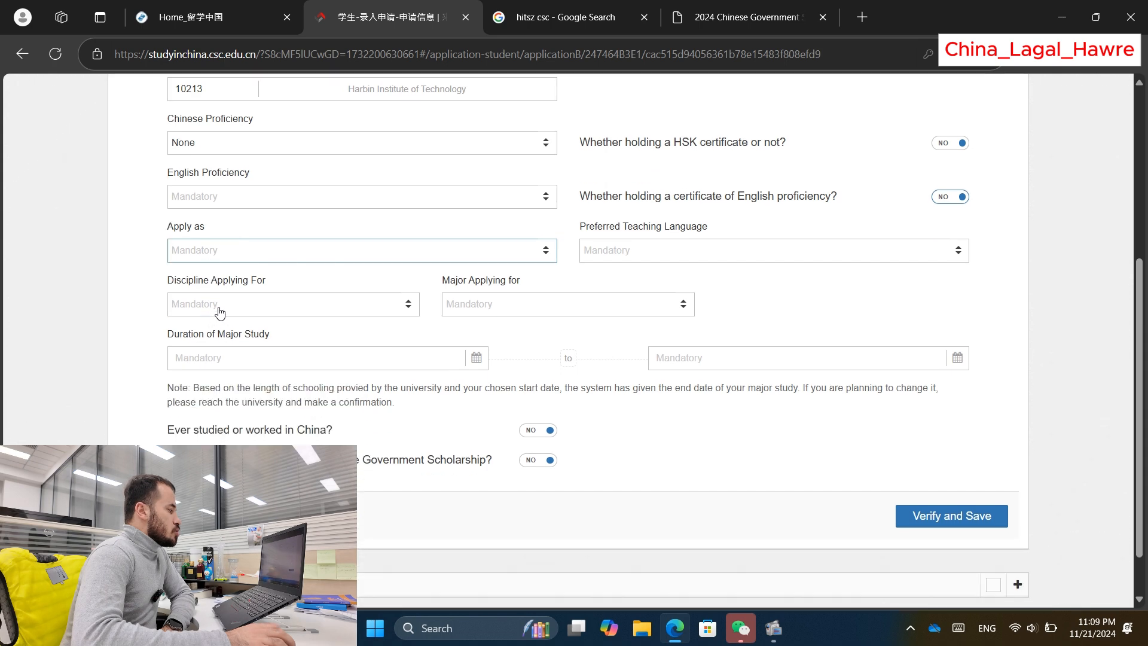
scroll(473, 401, down, 1)
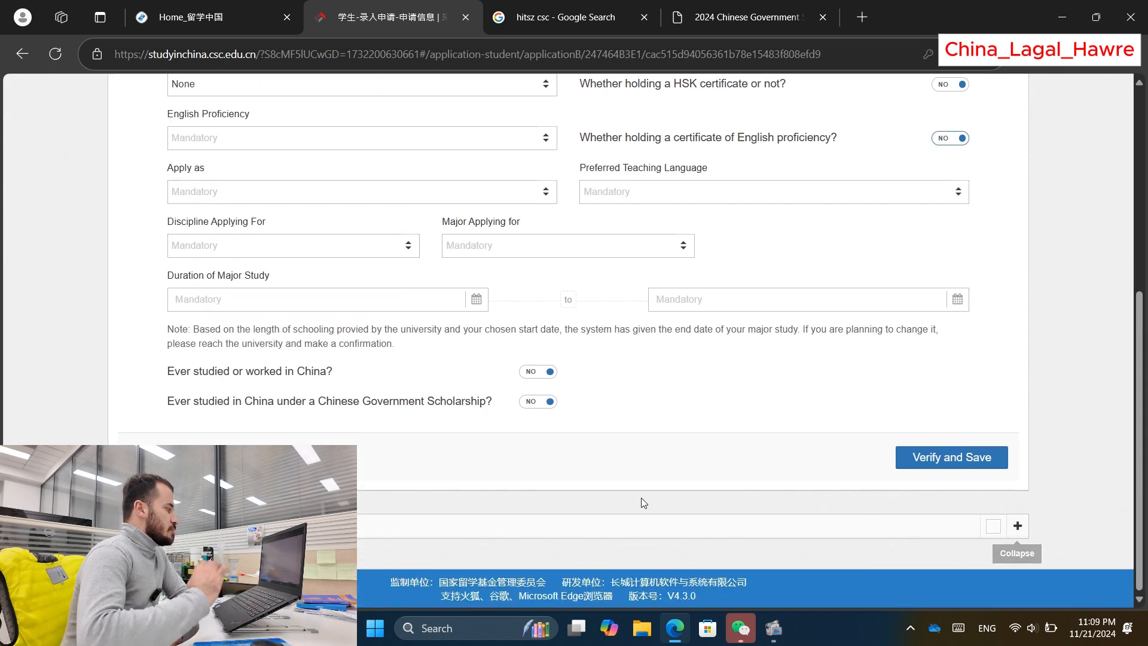
scroll(358, 442, up, 2)
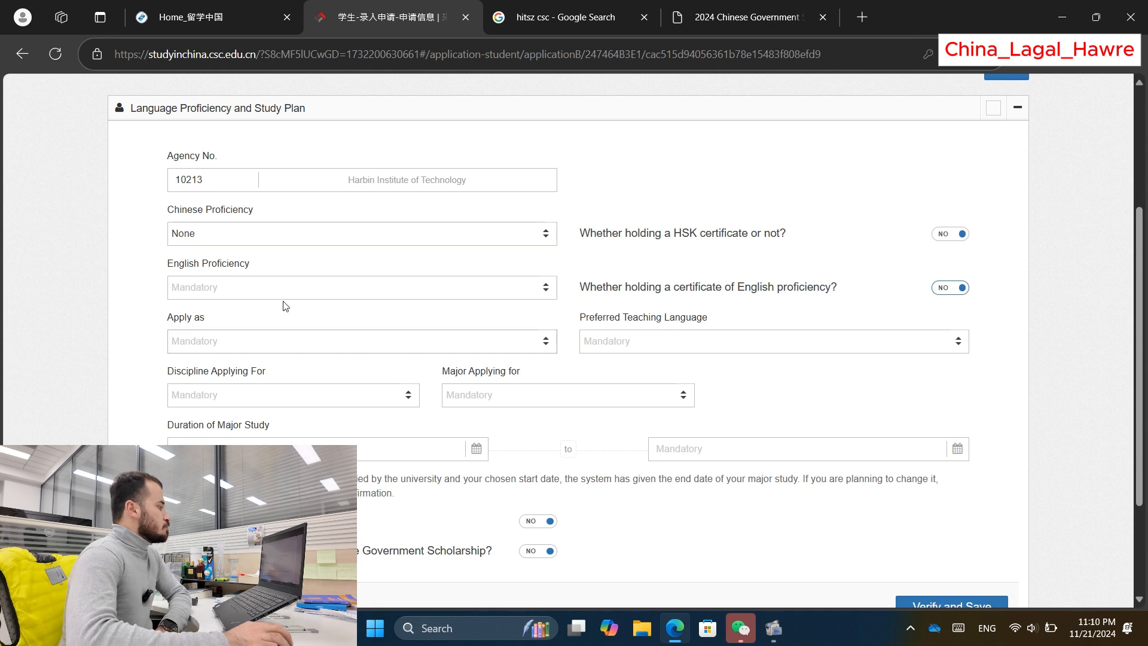
Step: Set Apply as to Doctor's Degree
click(287, 341)
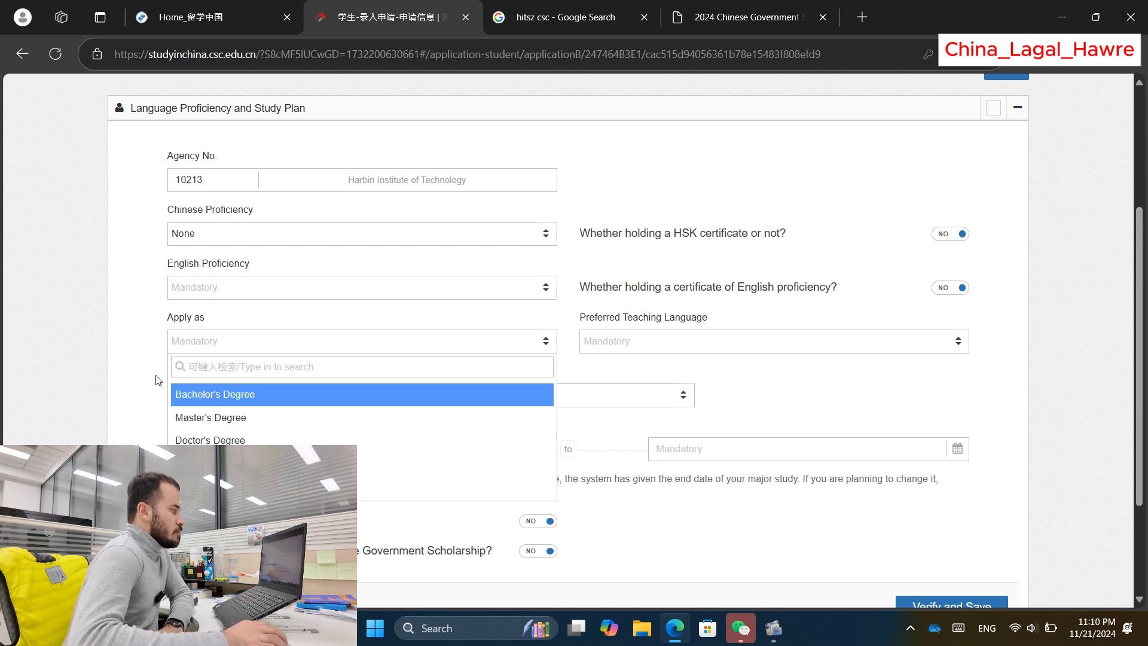
click(110, 380)
click(210, 340)
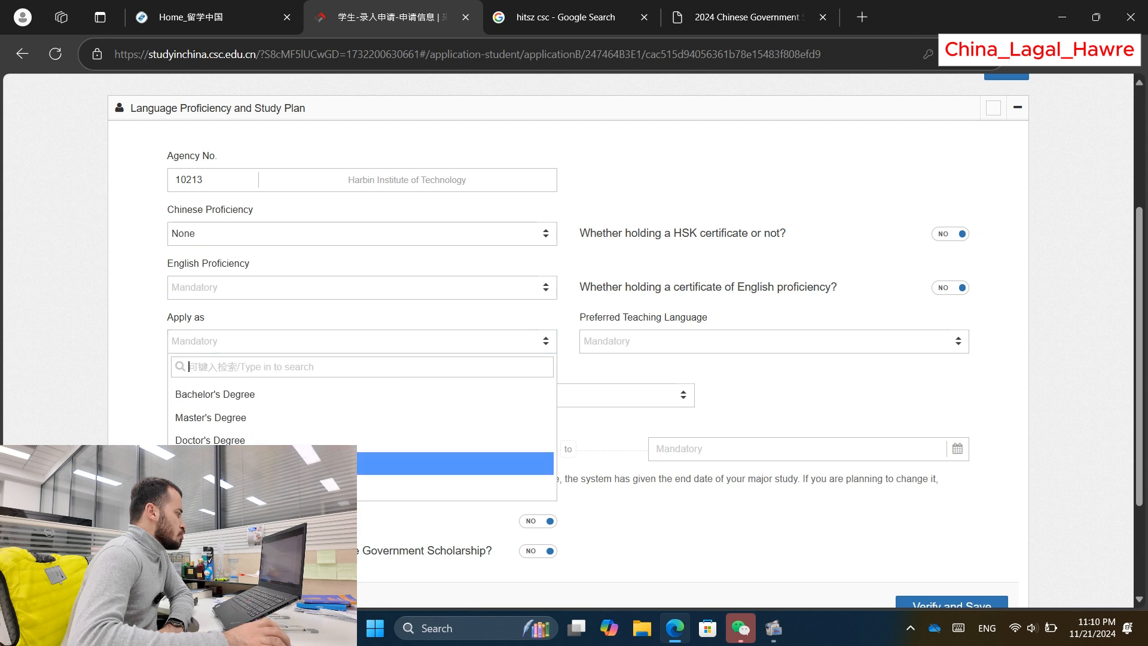
click(264, 442)
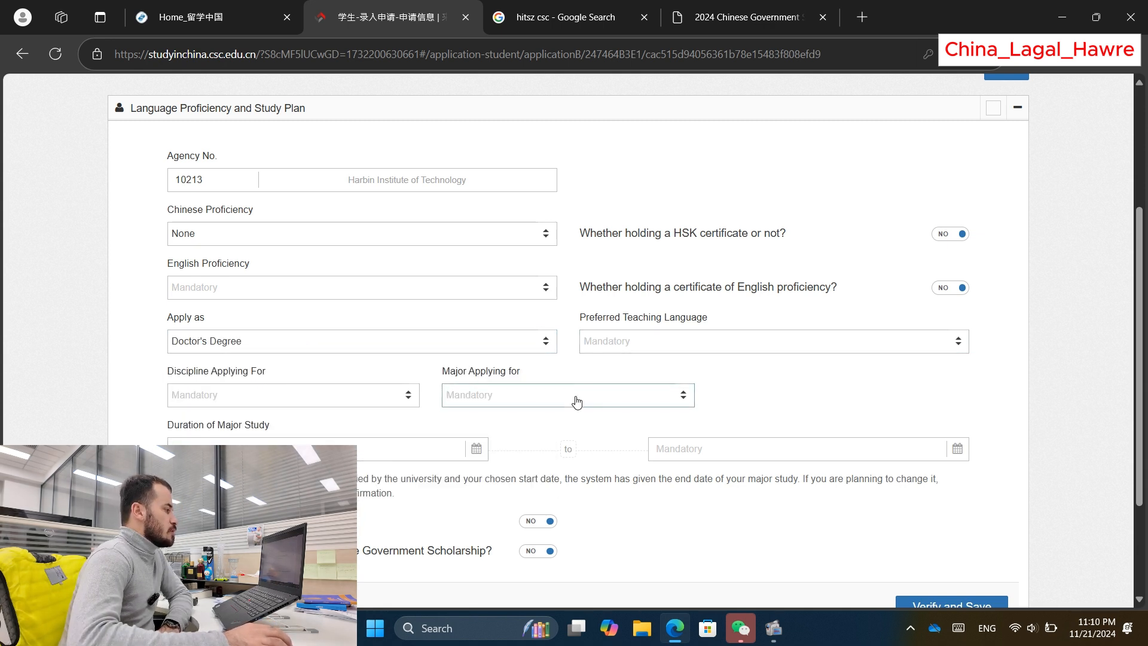
Step: Set the Preferred Teaching Language to English
click(648, 344)
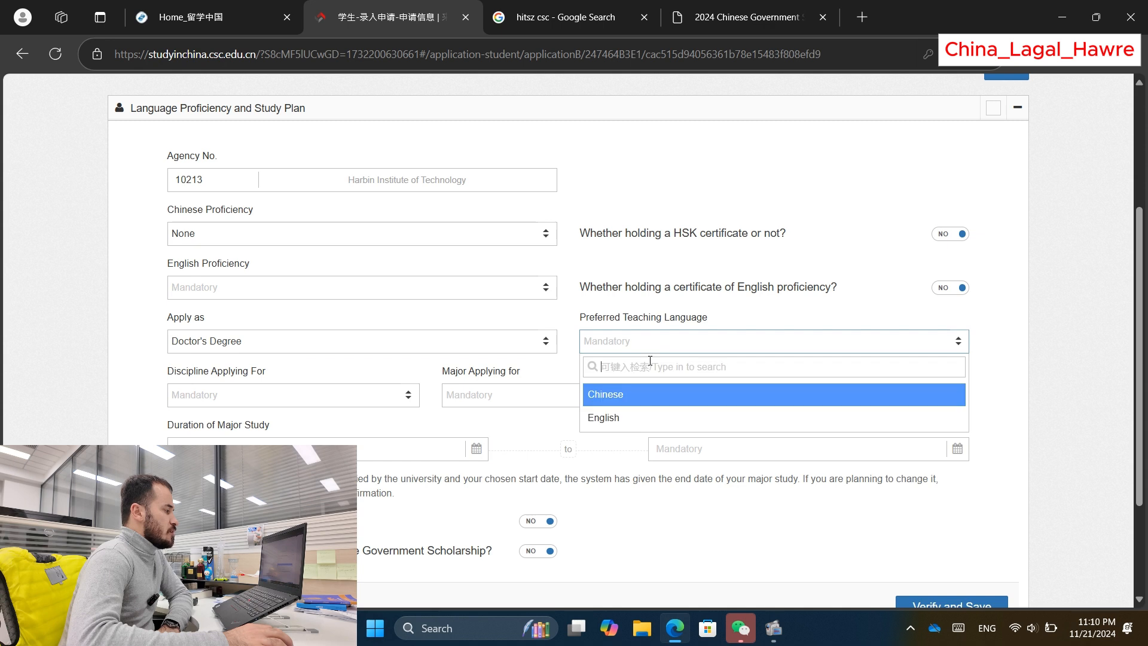
click(619, 421)
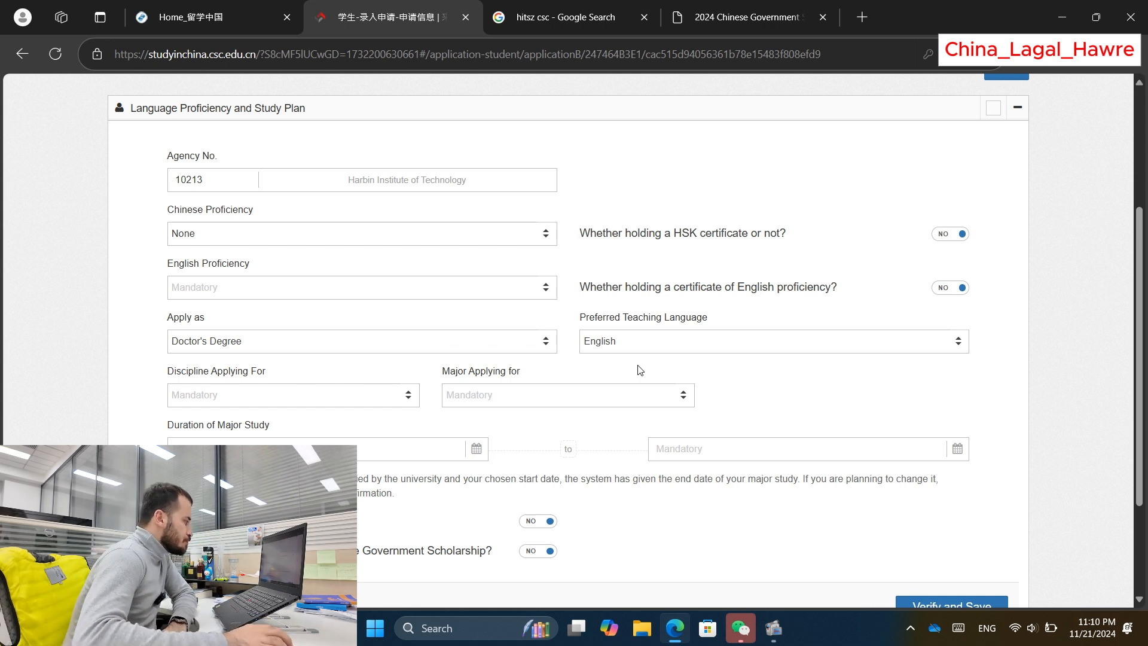
scroll(419, 335, down, 1)
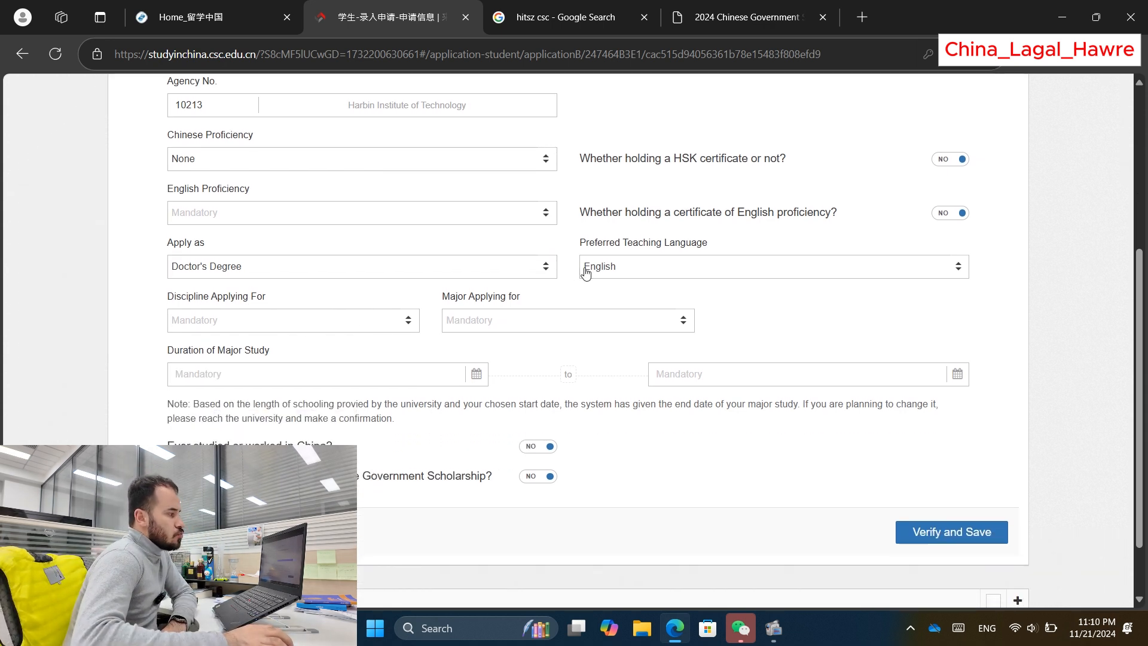
click(622, 277)
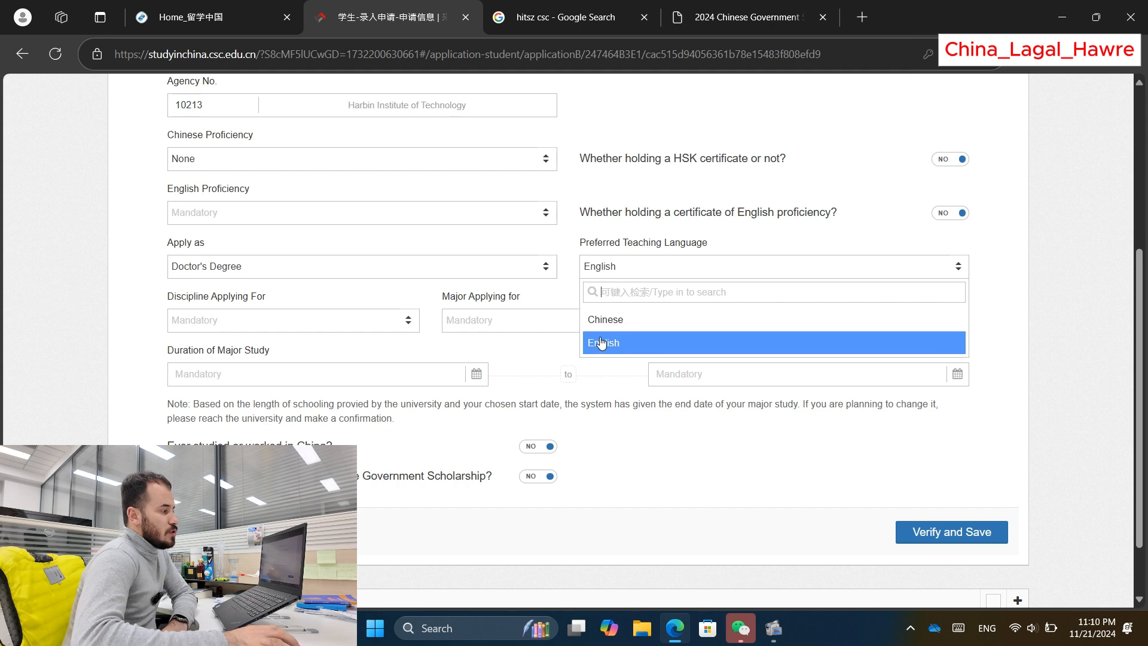
click(995, 301)
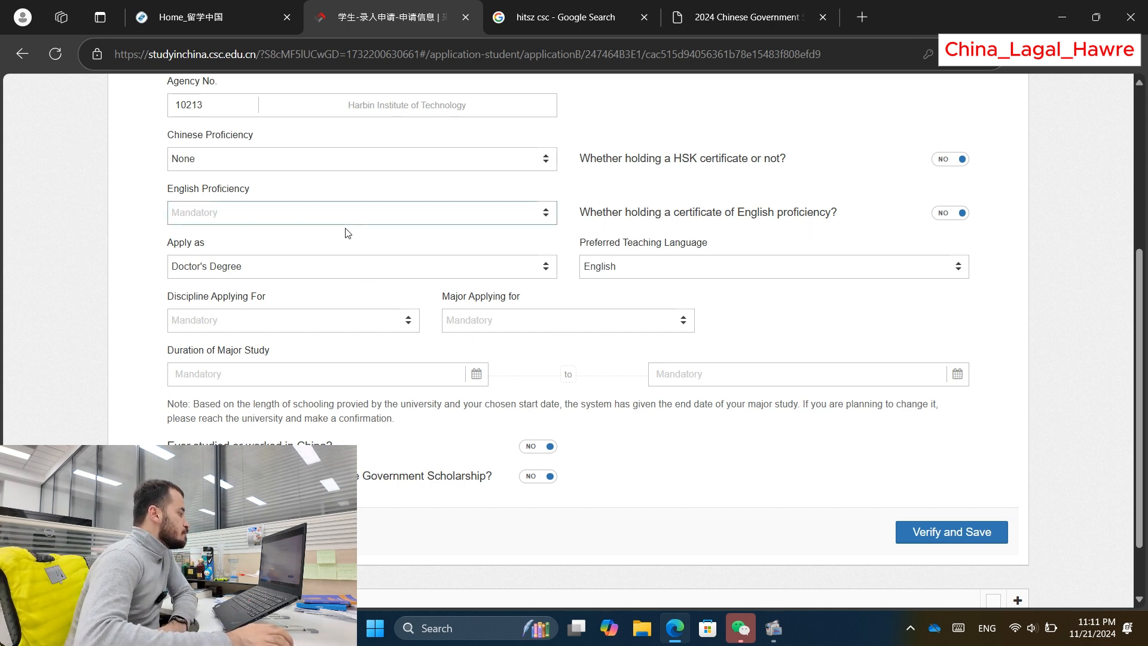
Step: Choose Management as the discipline, keeping Doctor's Degree as the degree
click(241, 326)
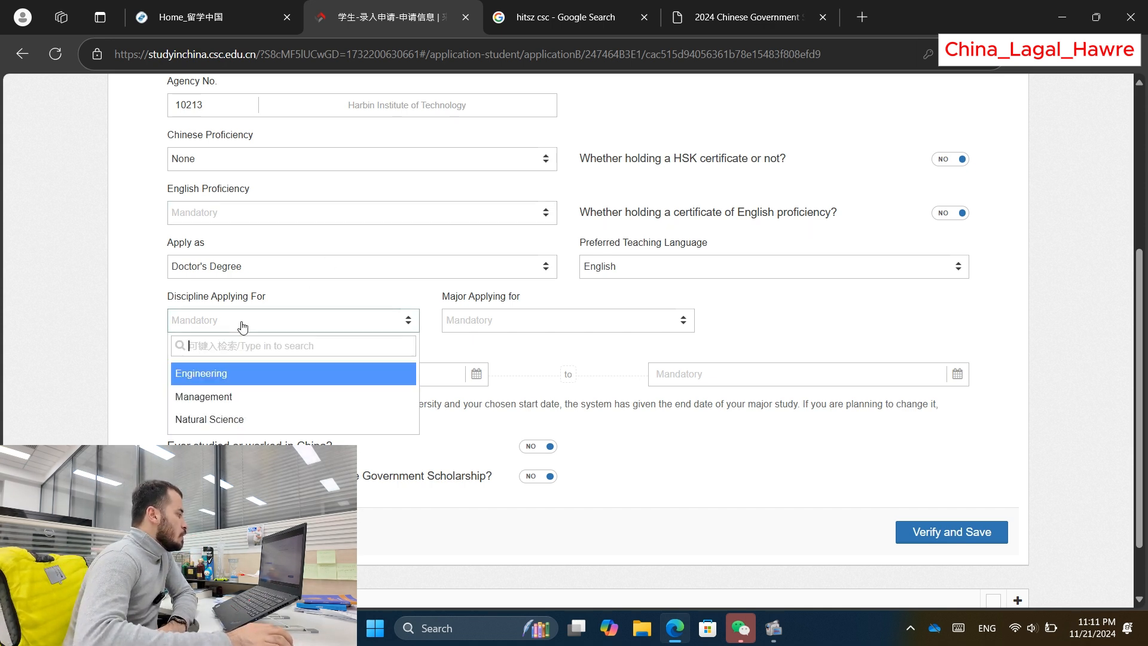
click(260, 272)
click(257, 272)
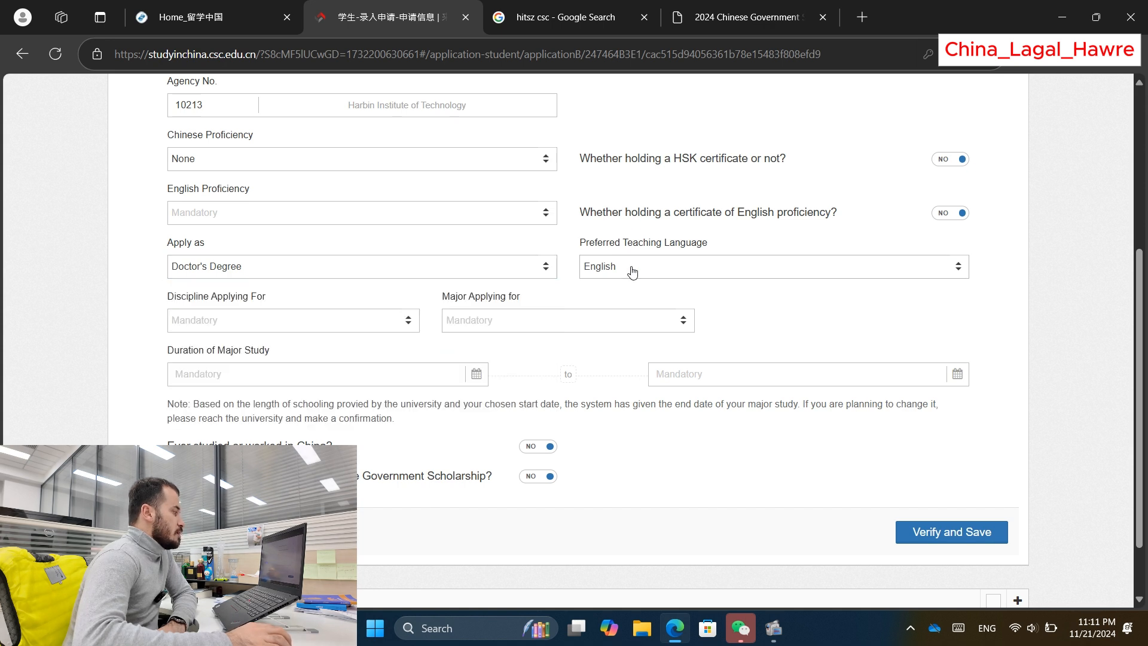
click(262, 323)
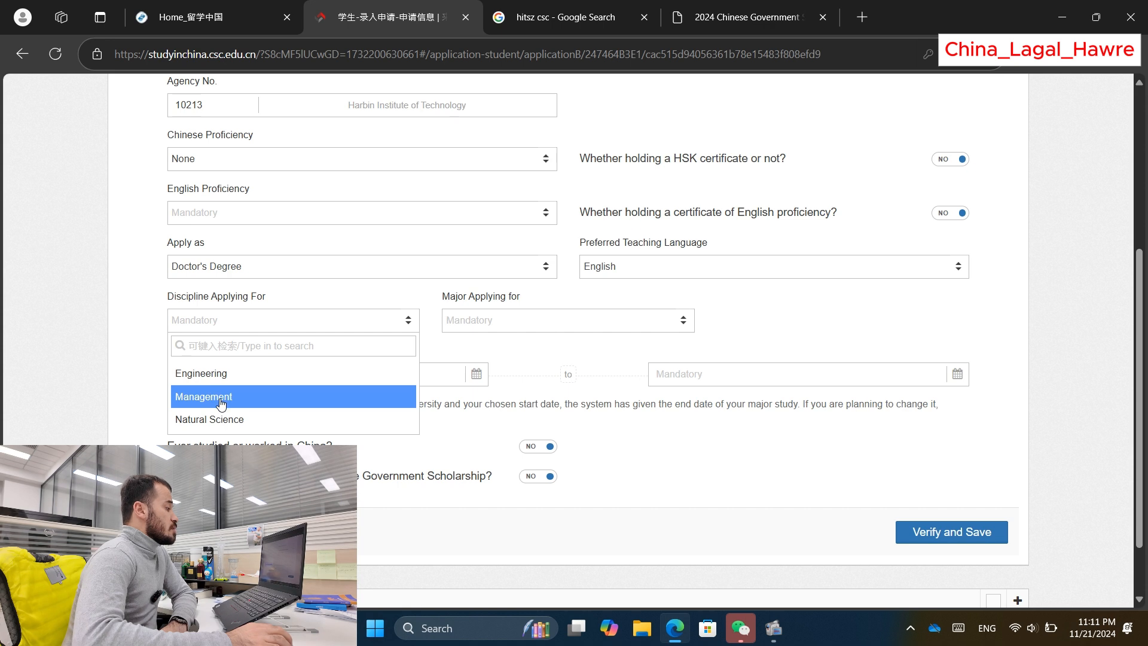
click(243, 396)
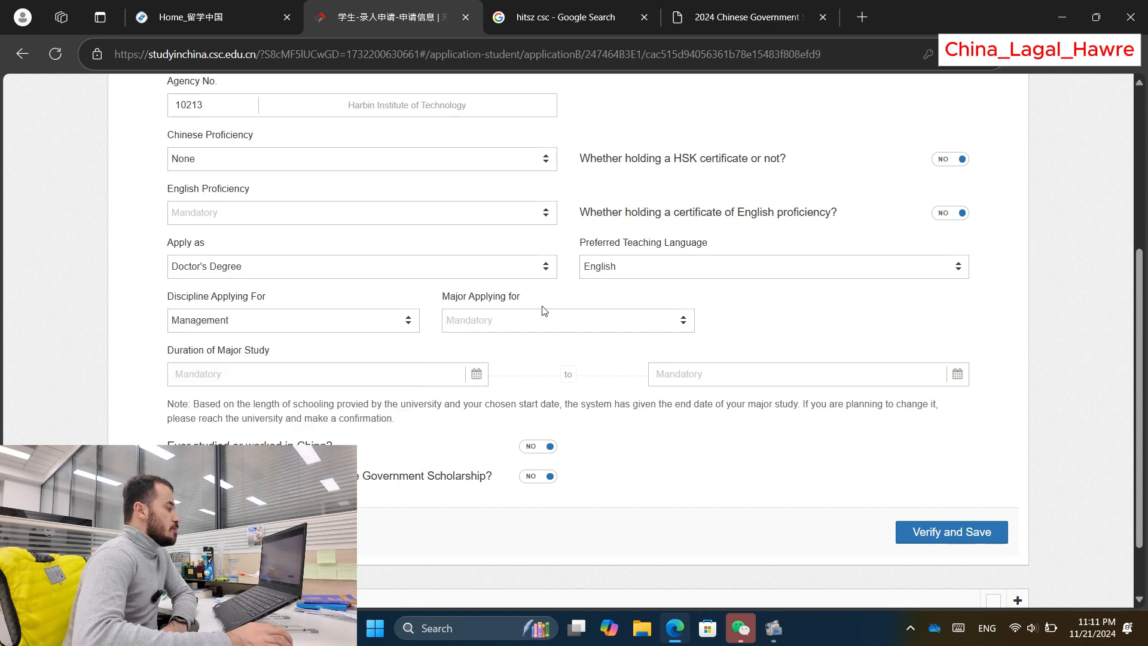
Step: Choose Management Science and Engineering as major and answer YES to having studied in China
click(491, 321)
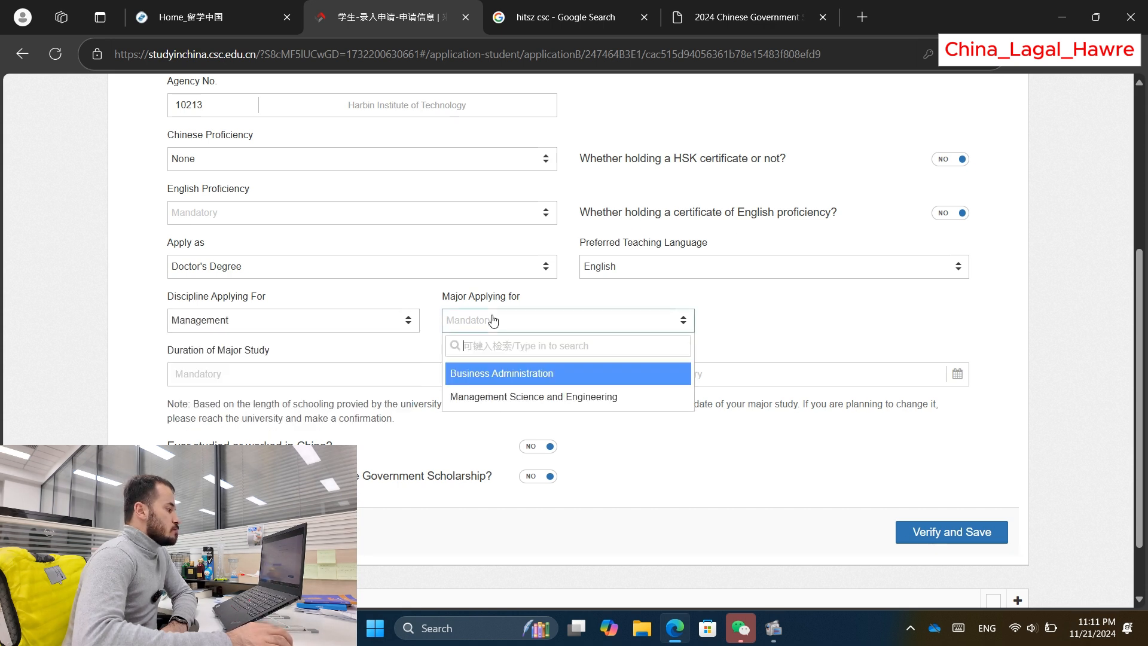
click(546, 398)
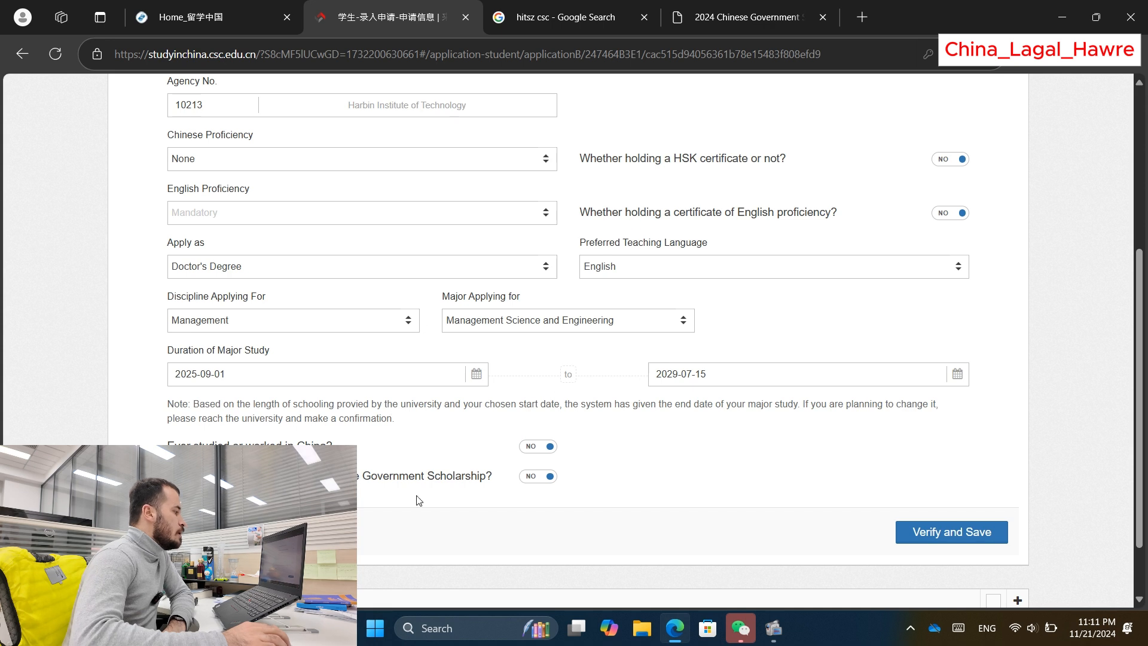
click(540, 447)
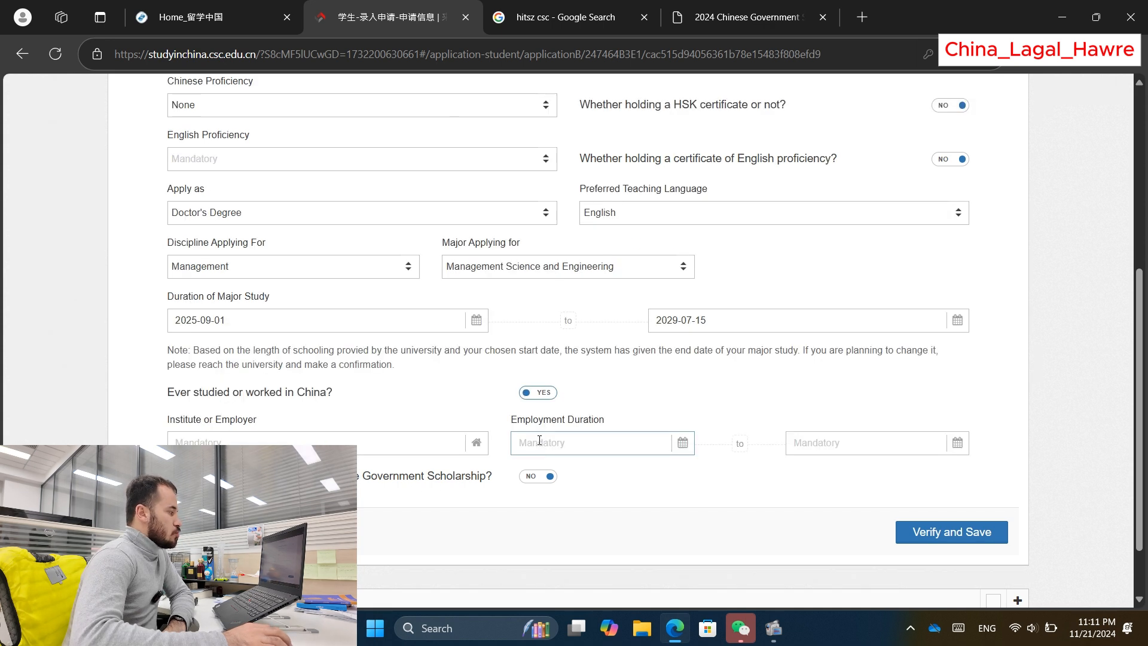
Step: Set both the studied-in-China and previous CSC scholarship answers to NO
click(540, 393)
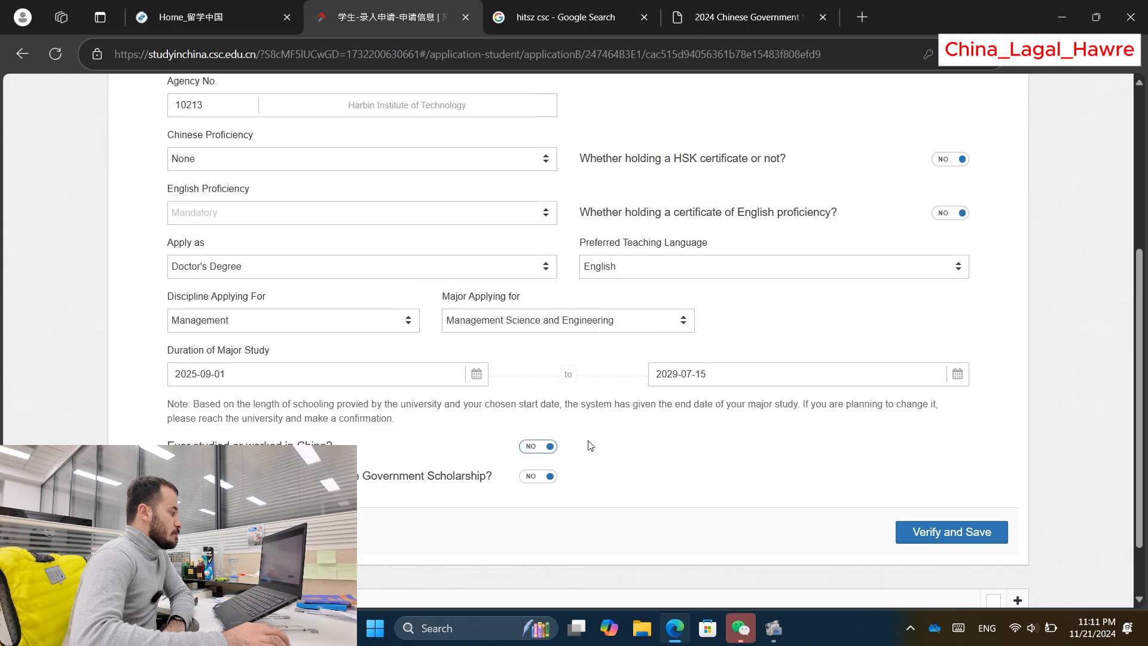
scroll(502, 485, down, 2)
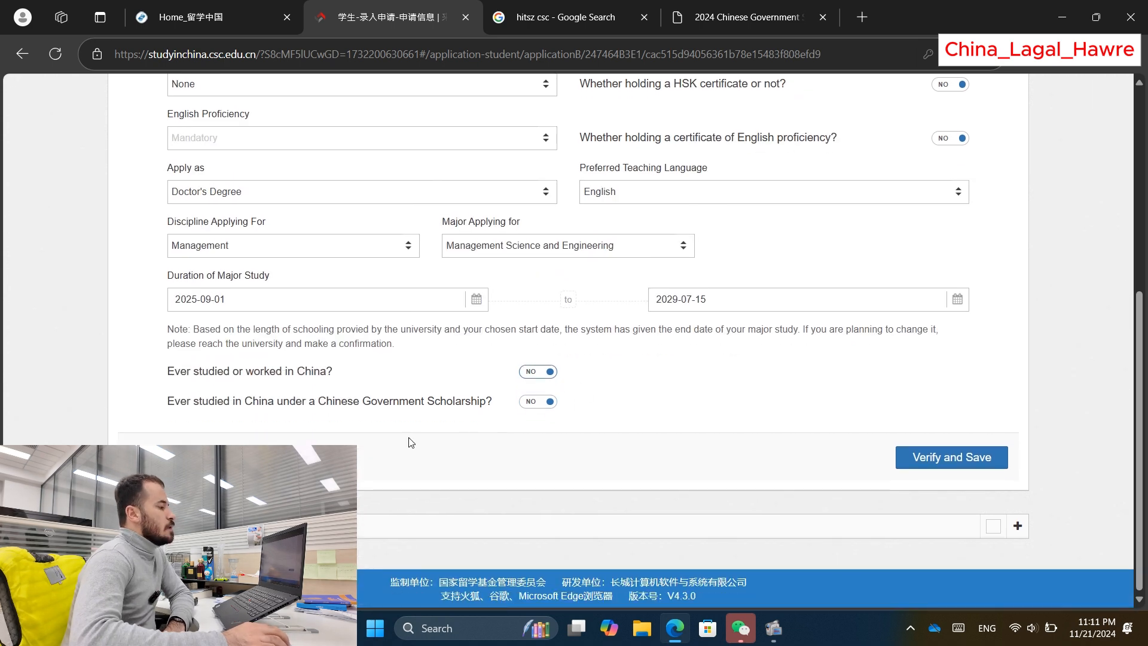
click(538, 407)
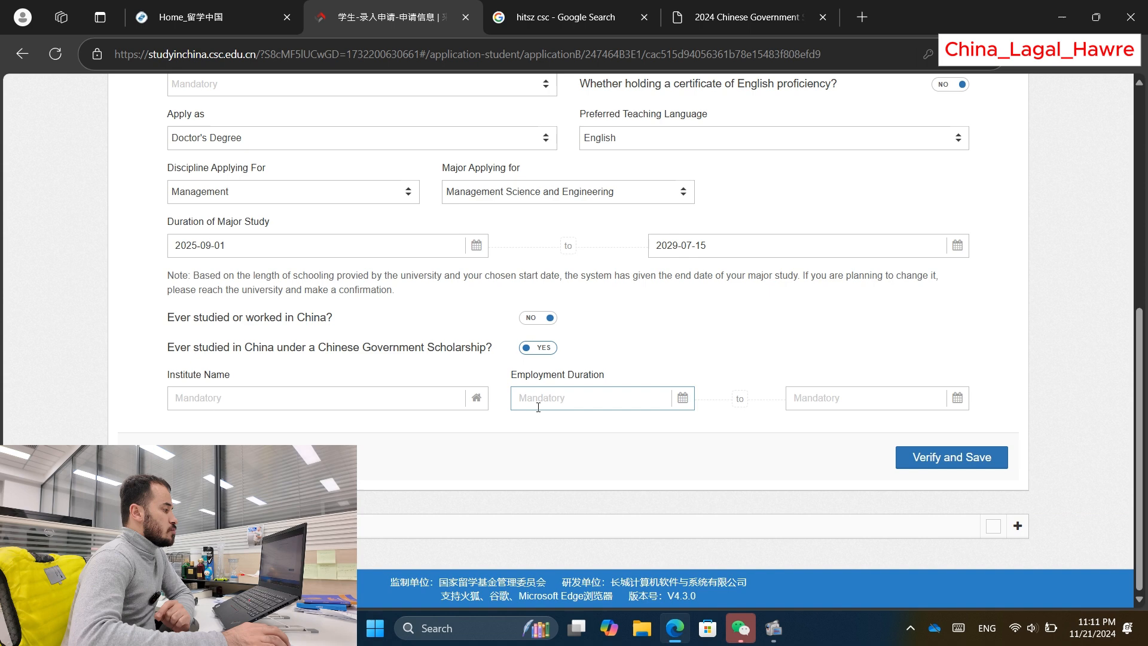
click(538, 348)
Step: Verify and save the study plan, then collapse the language and study plan section
click(948, 458)
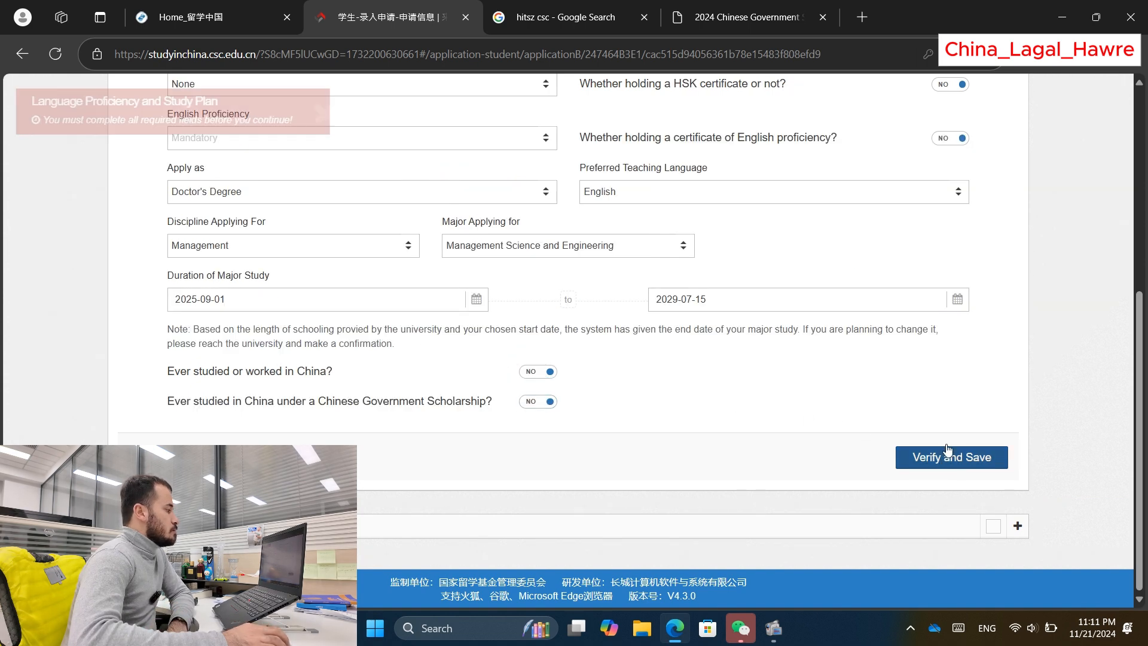
scroll(969, 325, down, 3)
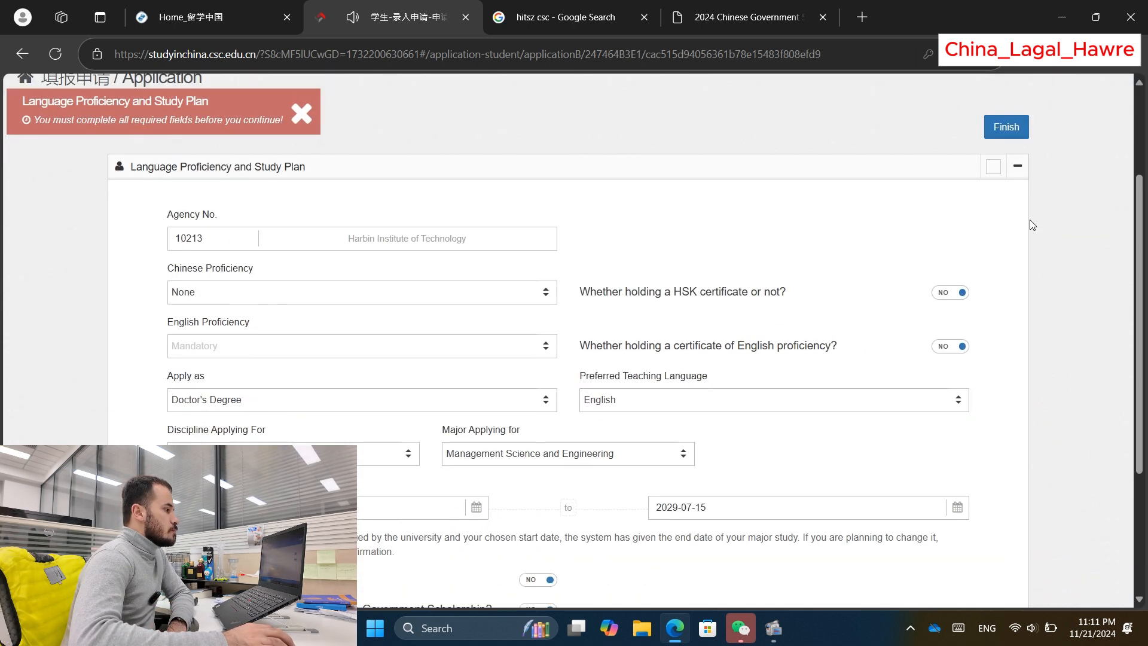
click(1020, 174)
click(1027, 363)
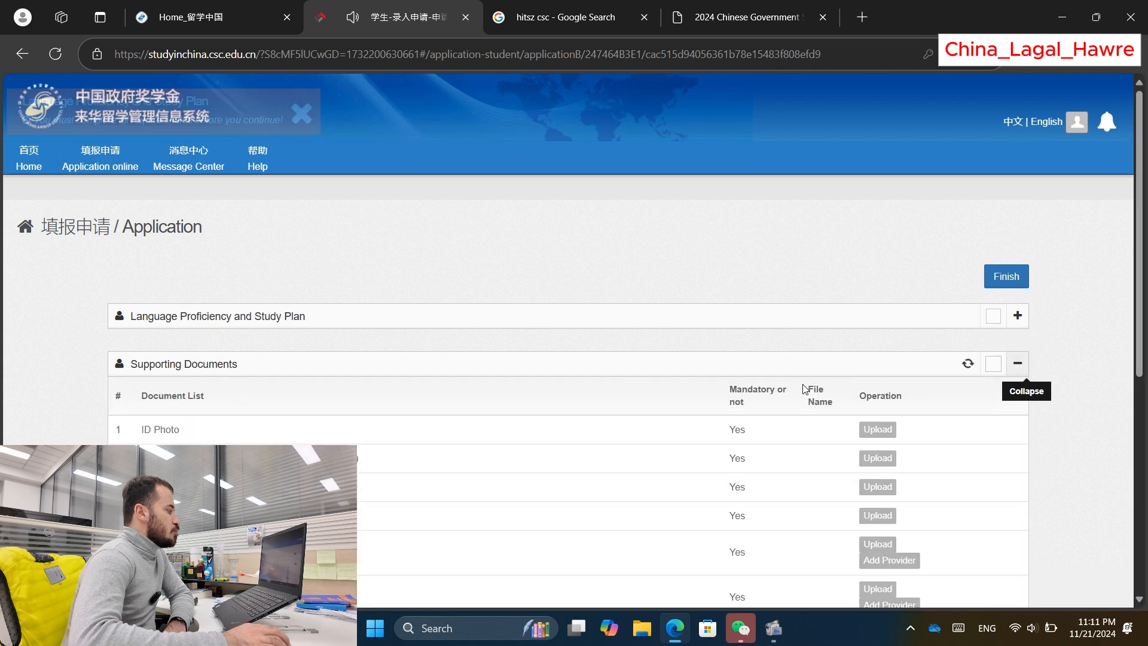
scroll(200, 366, down, 1)
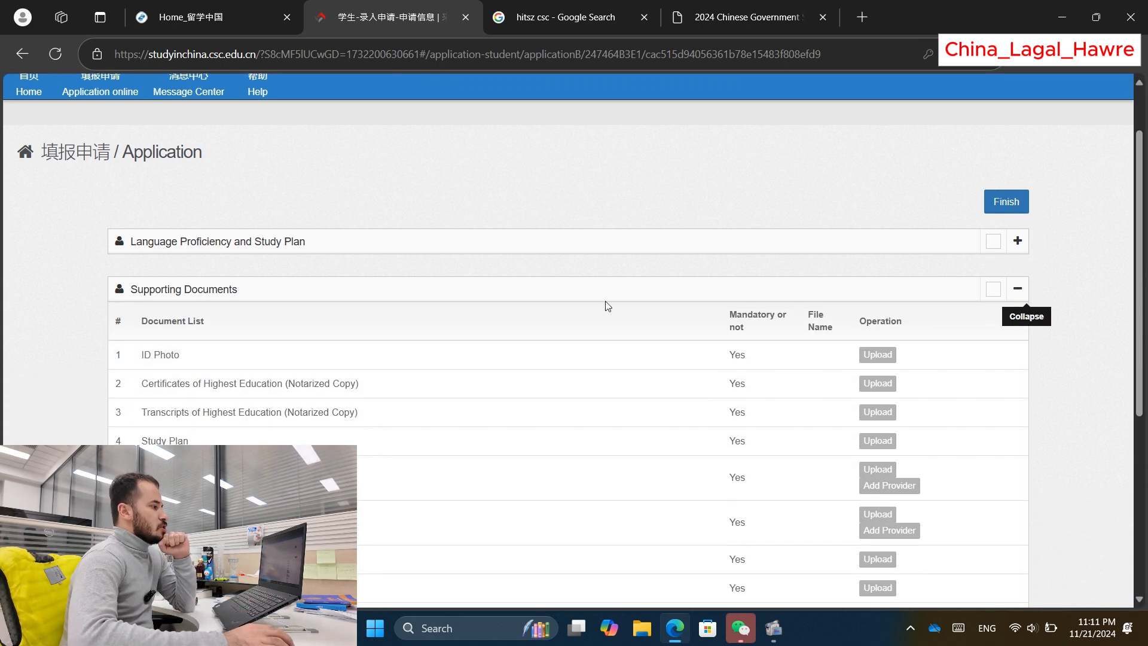
click(1018, 246)
scroll(266, 415, down, 5)
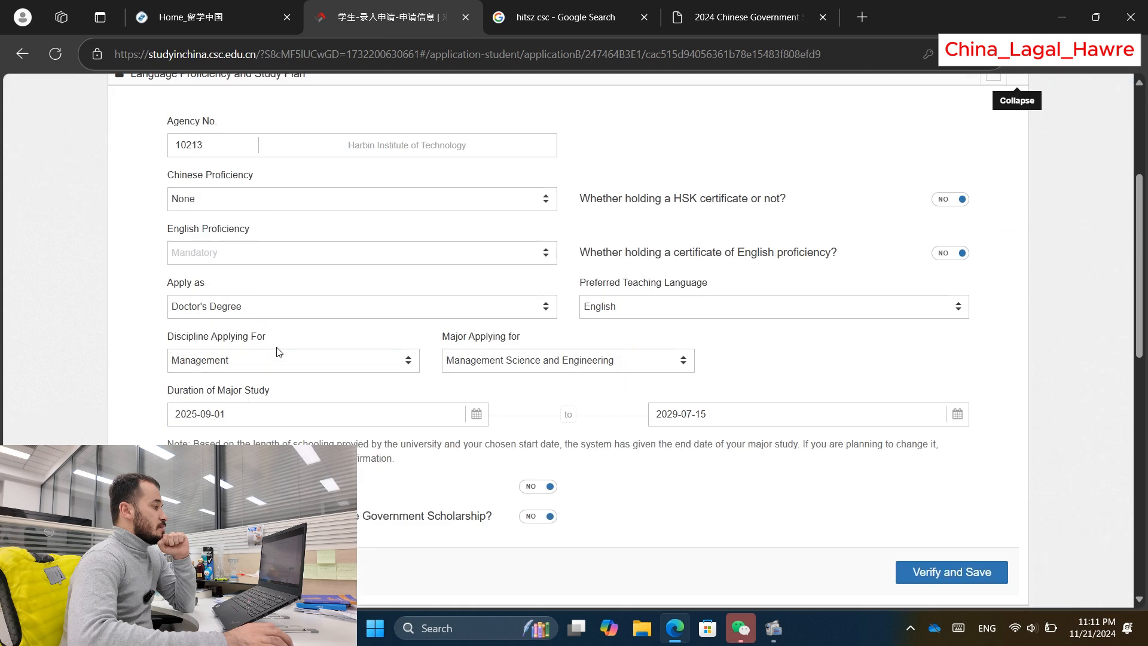
scroll(717, 395, up, 5)
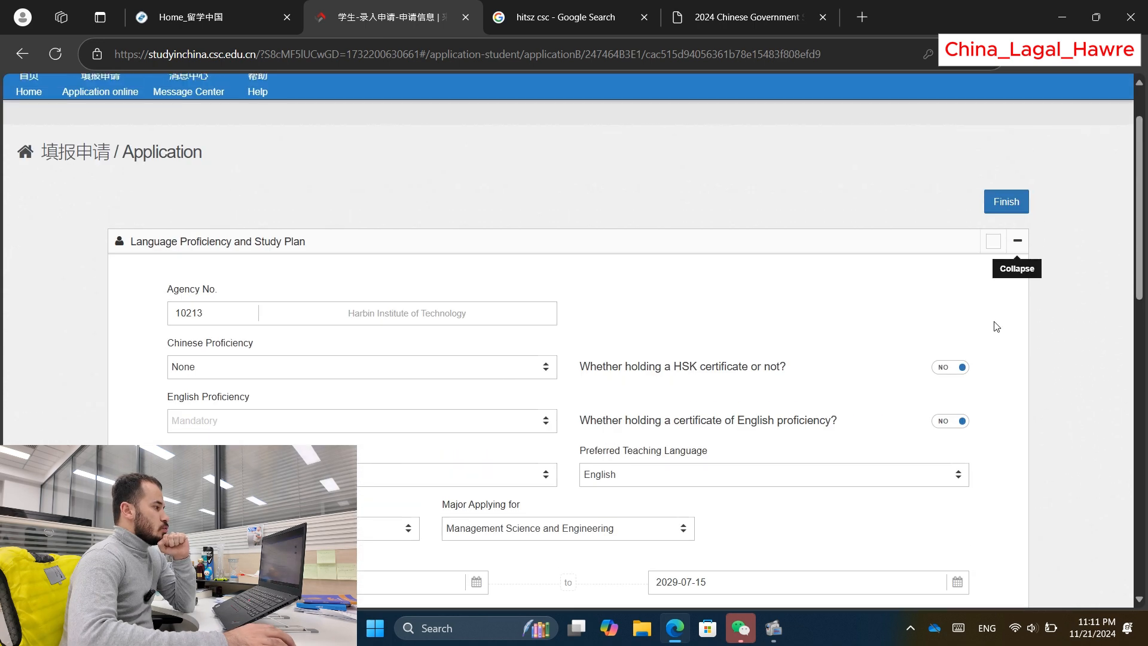
click(1018, 241)
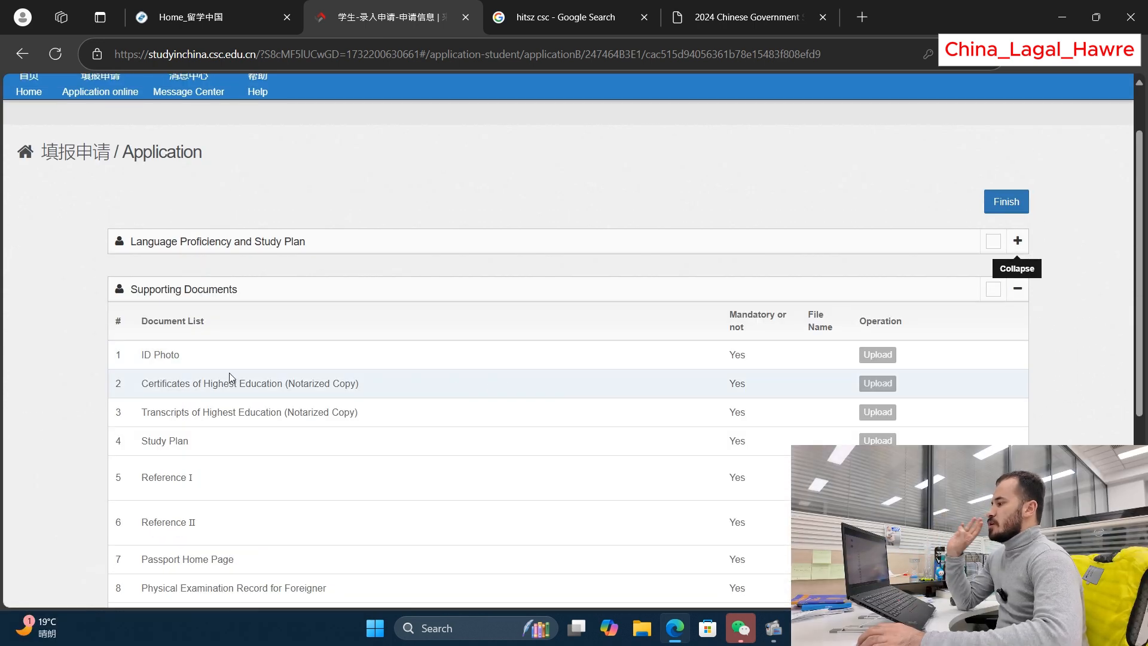
scroll(415, 324, down, 1)
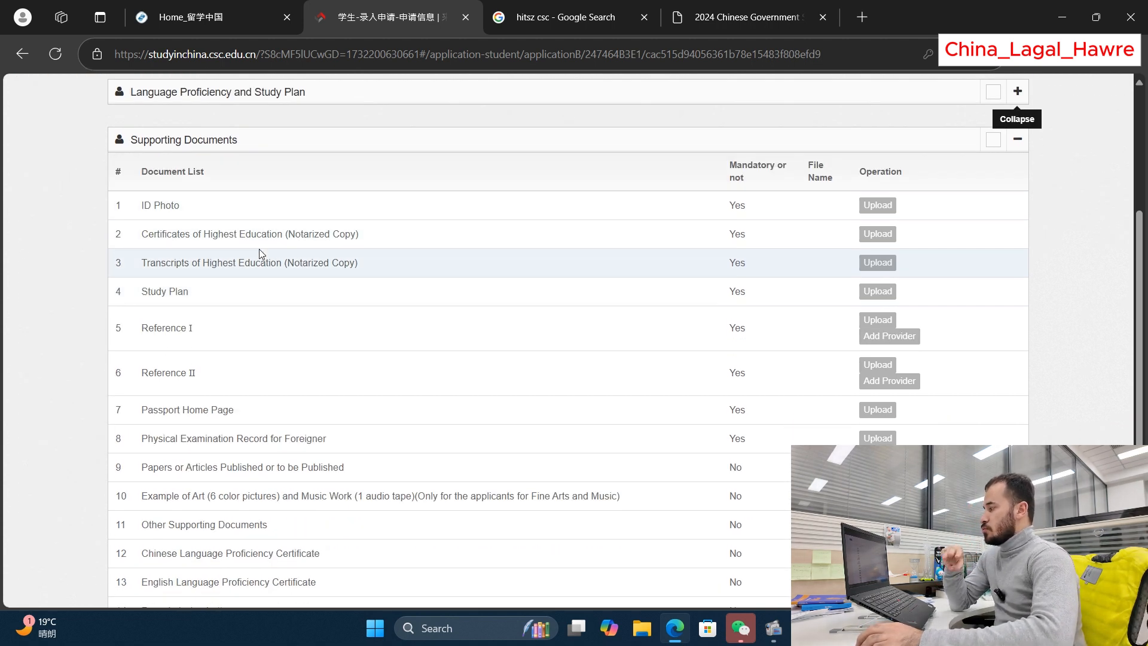
scroll(288, 264, down, 1)
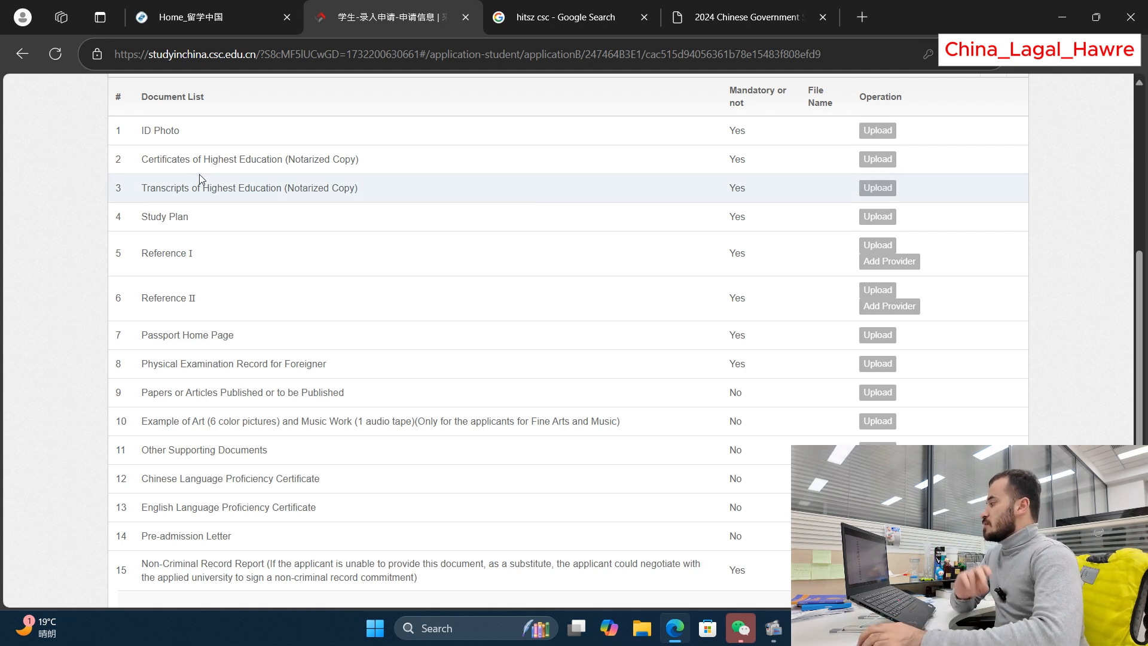
drag(140, 212, 188, 218)
click(140, 216)
click(181, 216)
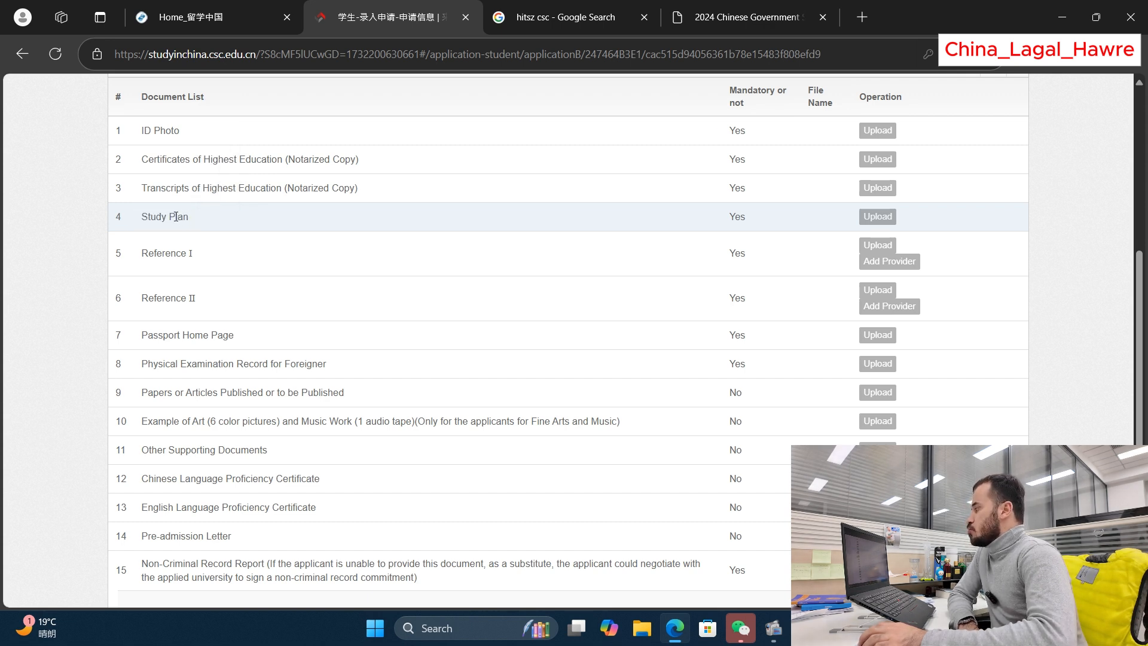
drag(140, 216, 192, 219)
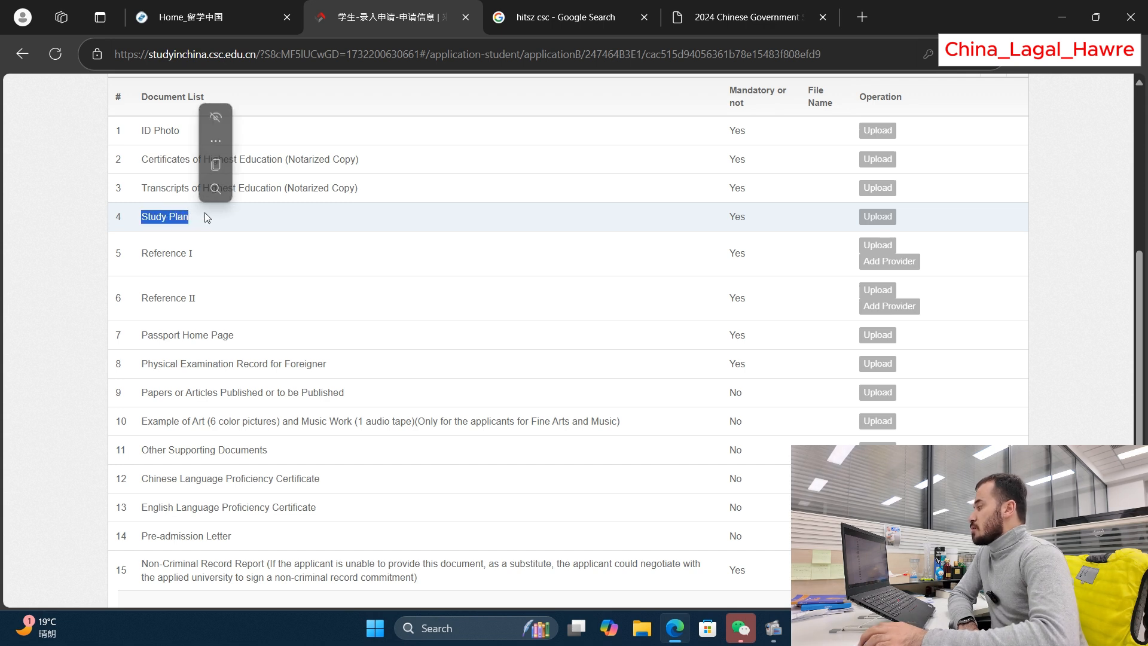
click(184, 216)
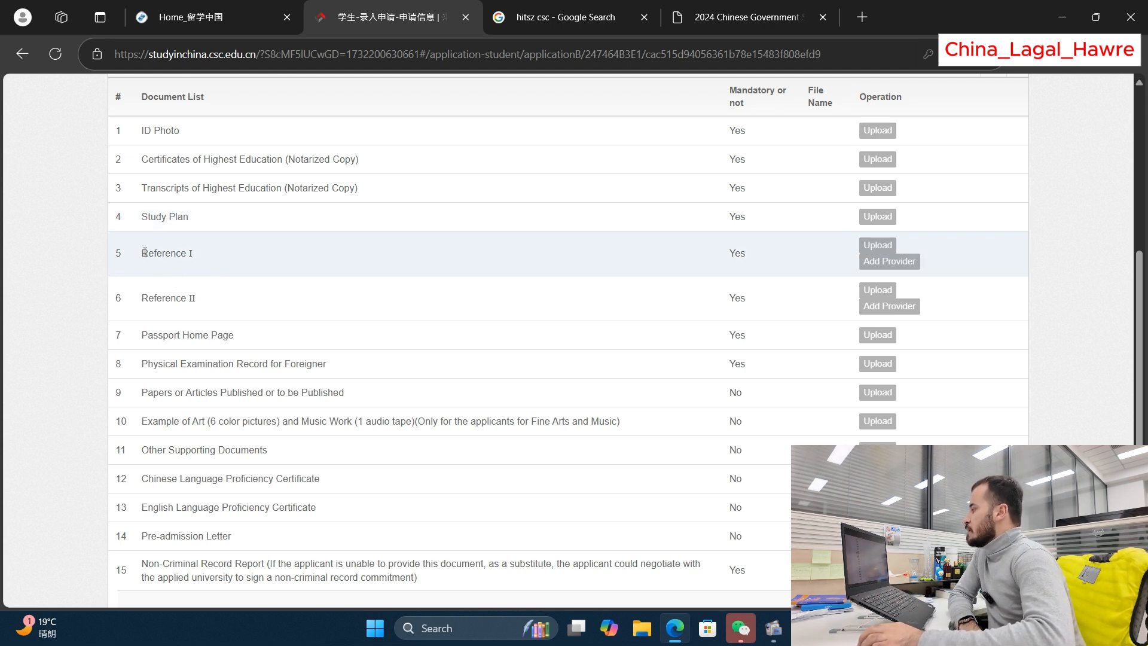
drag(139, 256, 197, 255)
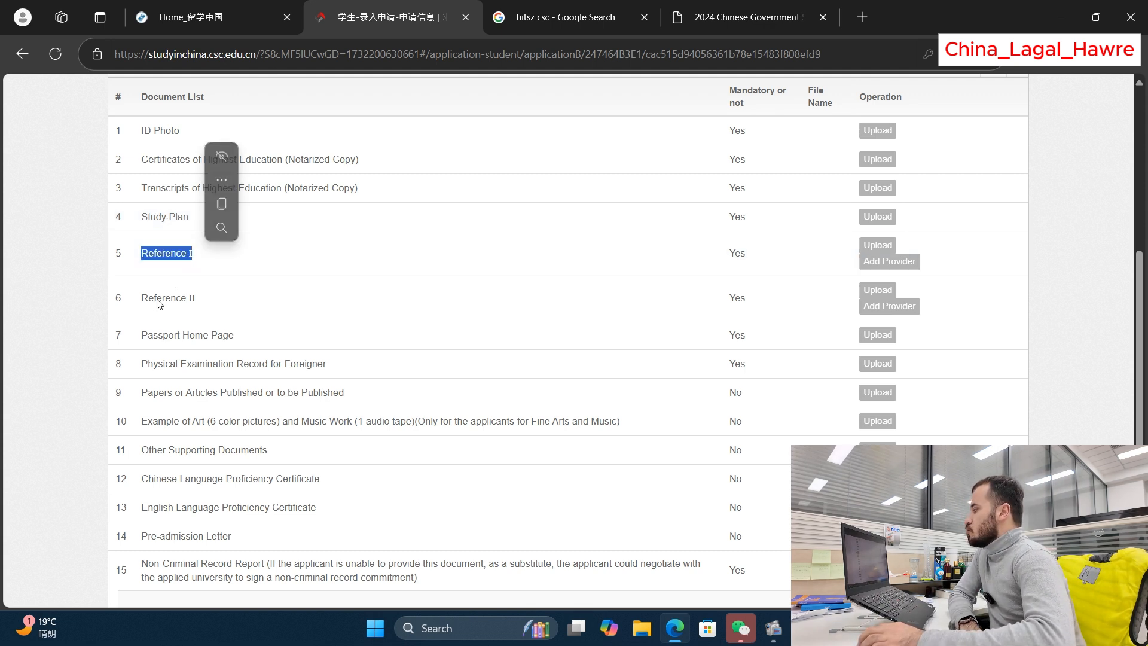
drag(142, 298, 200, 257)
click(146, 255)
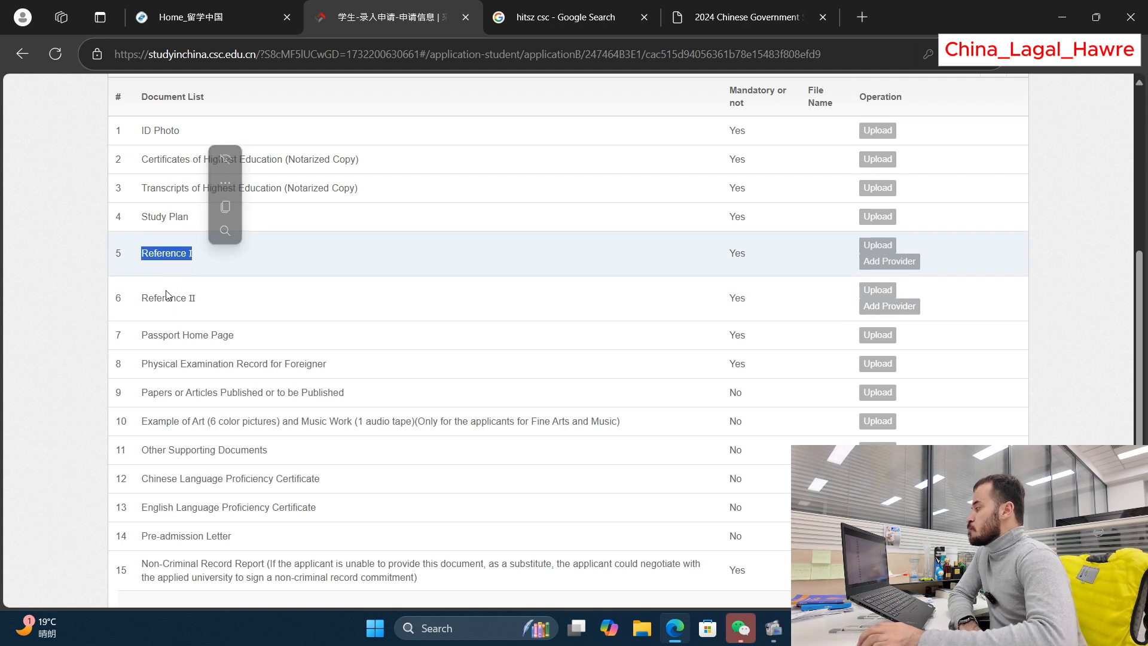
click(158, 251)
click(157, 250)
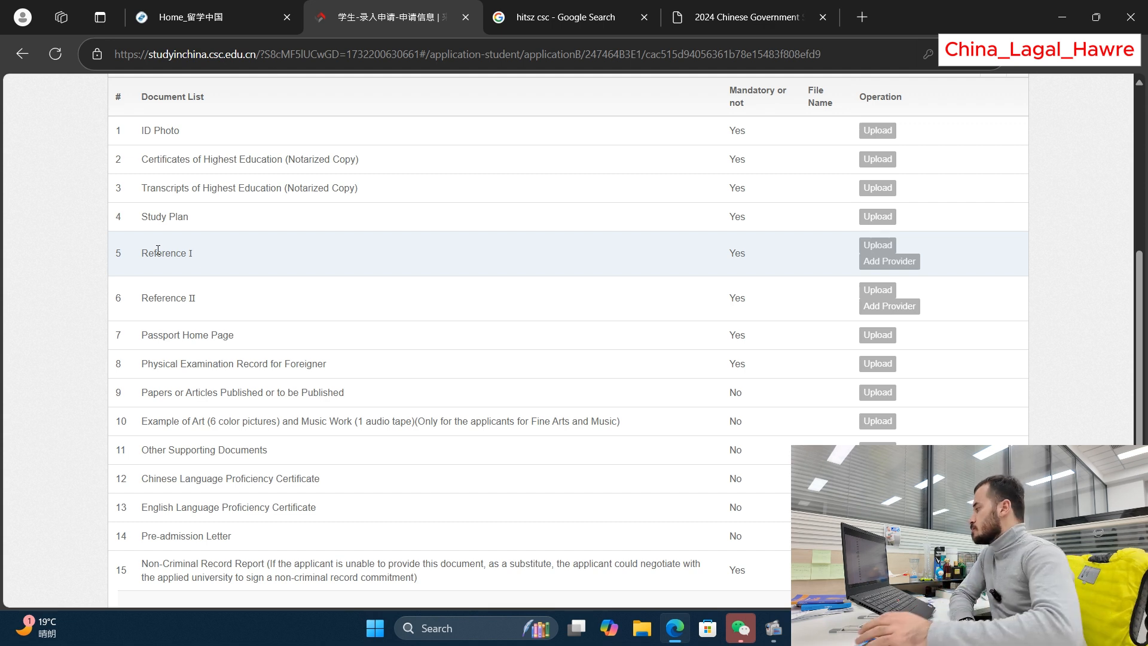
scroll(277, 258, down, 1)
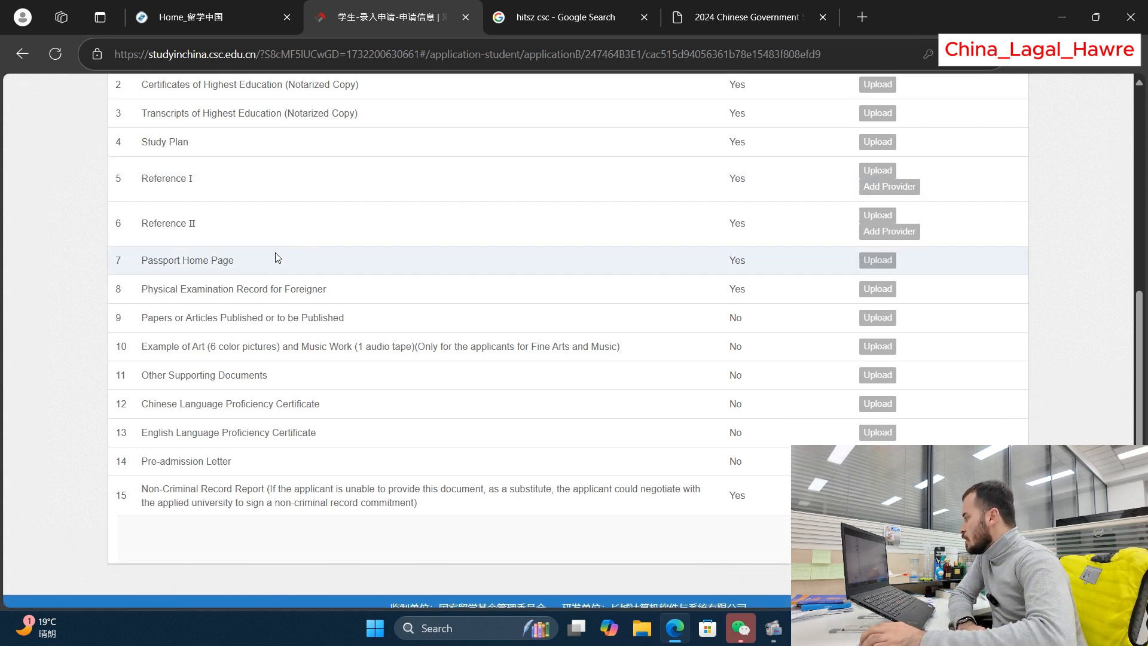
drag(139, 260, 250, 263)
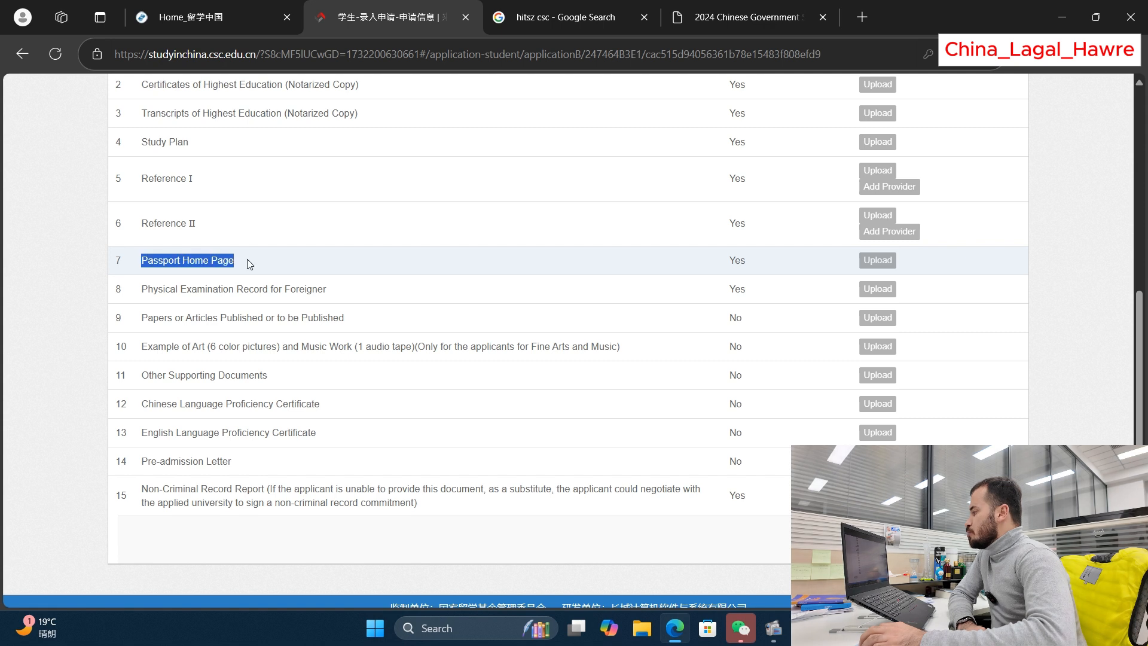
click(154, 260)
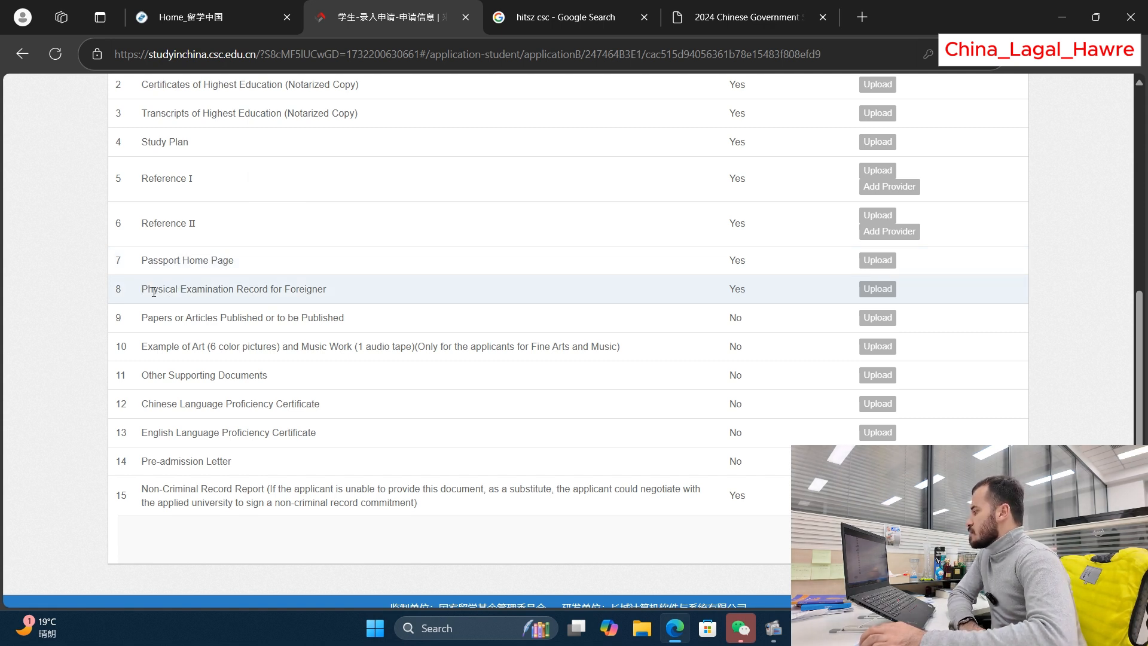
drag(142, 290, 330, 291)
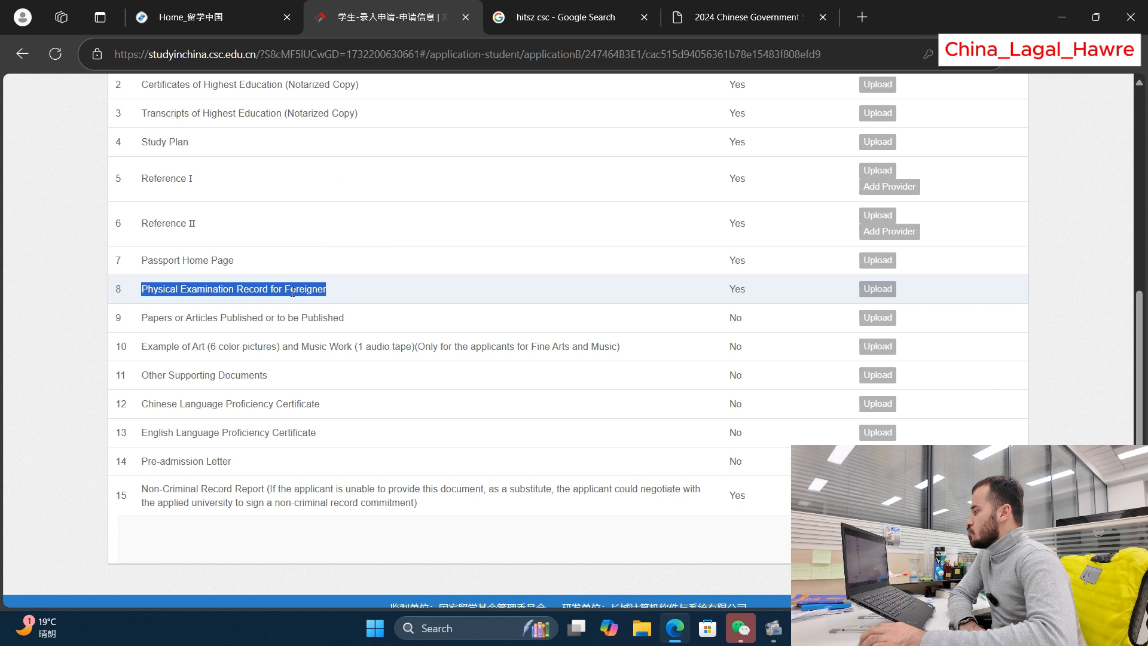
click(304, 292)
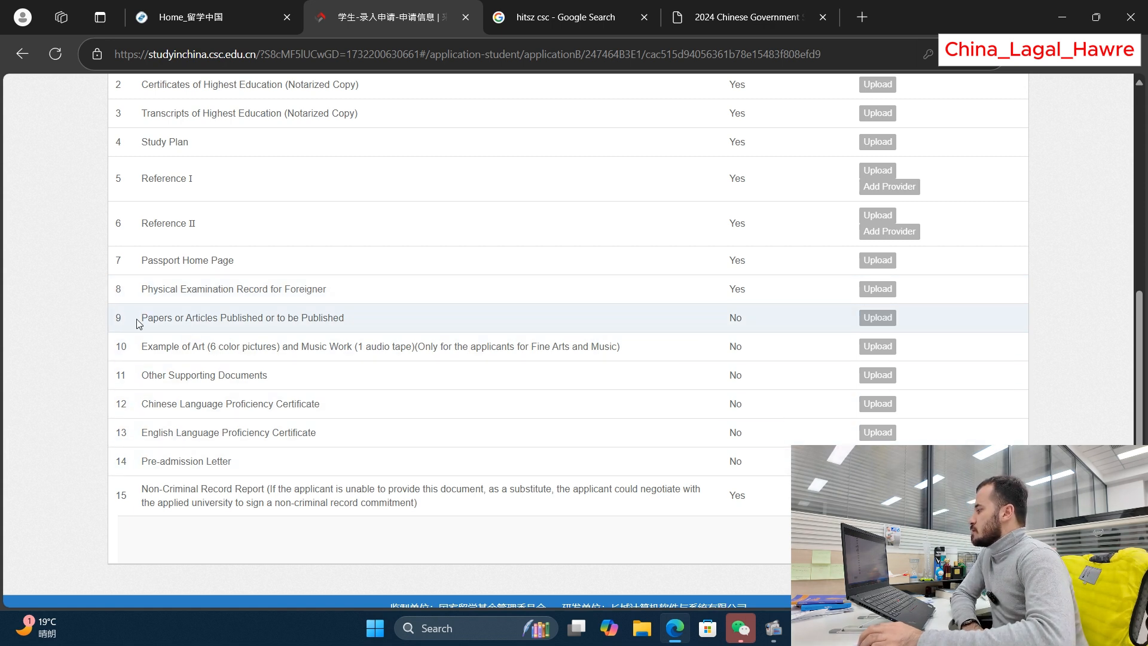
drag(138, 324, 356, 322)
scroll(729, 278, up, 3)
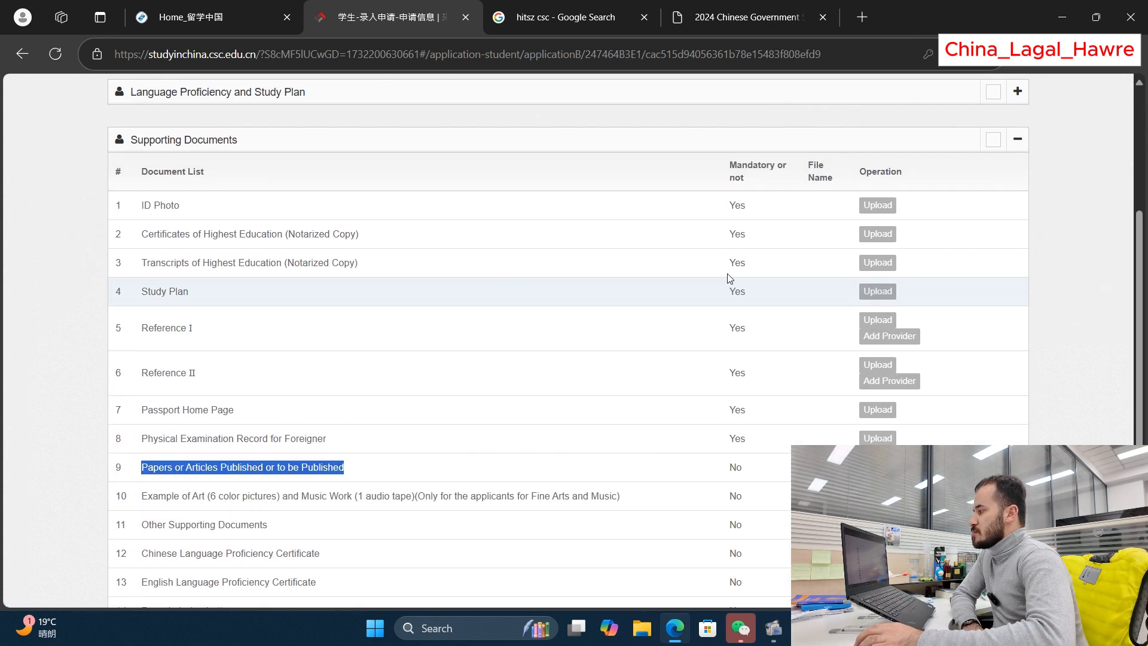
scroll(730, 210, down, 2)
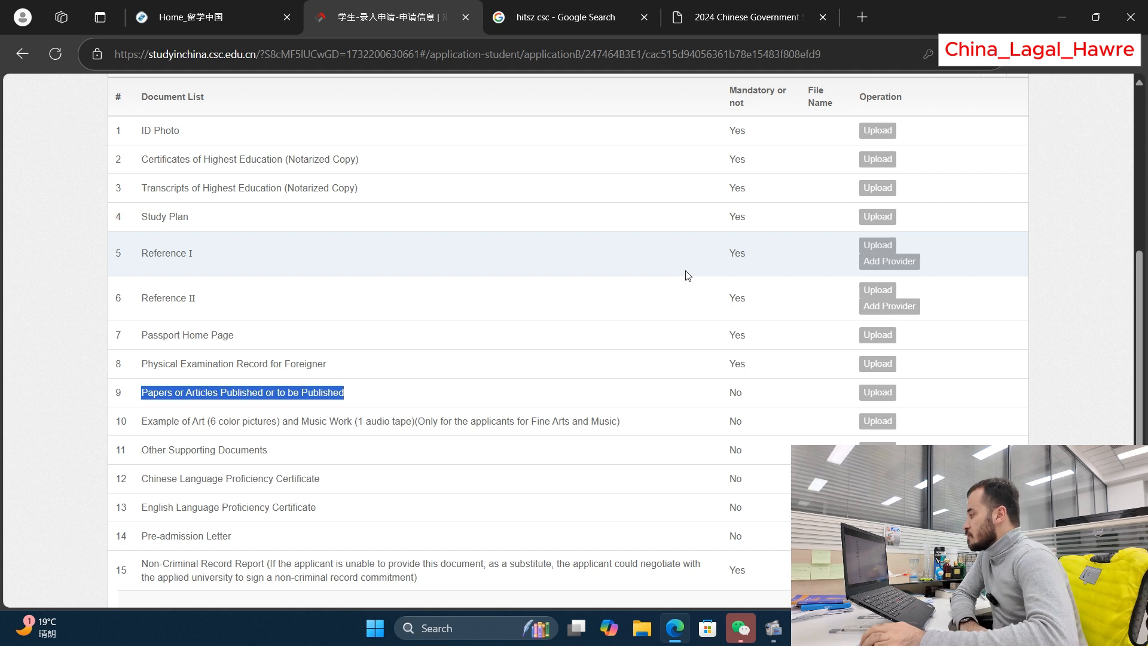
click(587, 392)
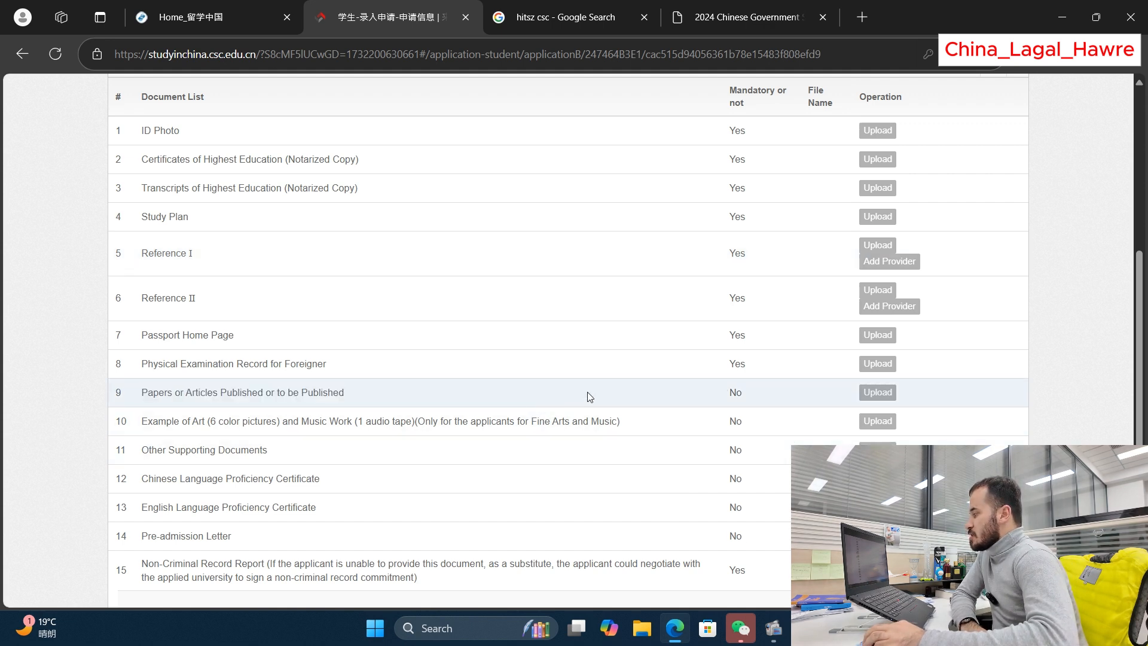
drag(227, 392, 193, 392)
click(159, 392)
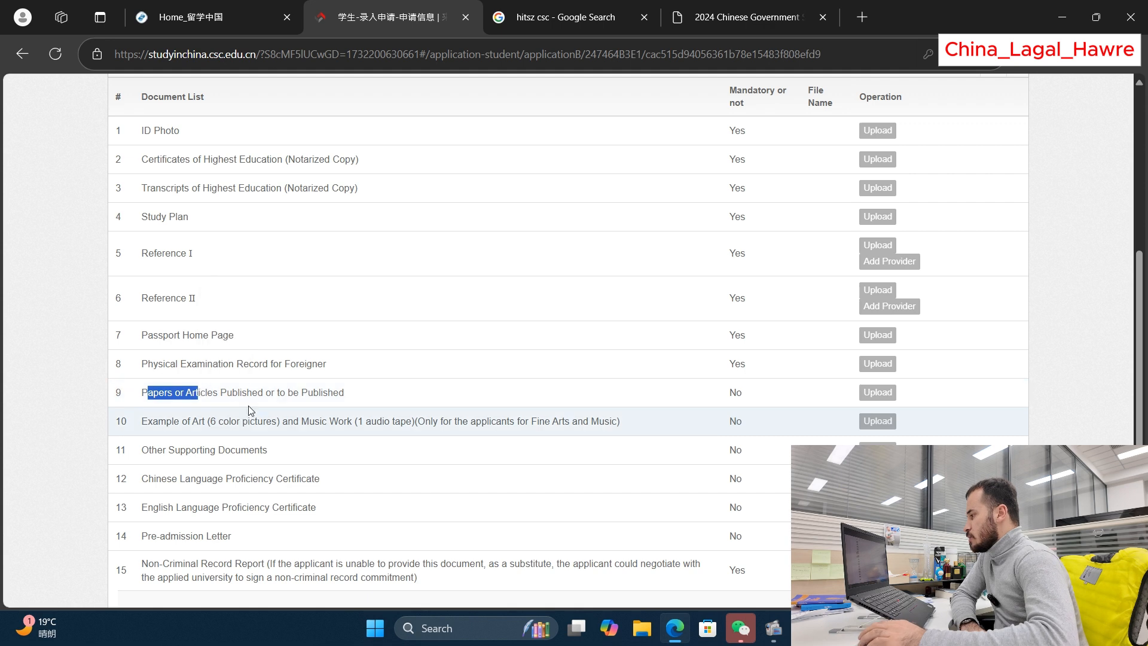
click(198, 396)
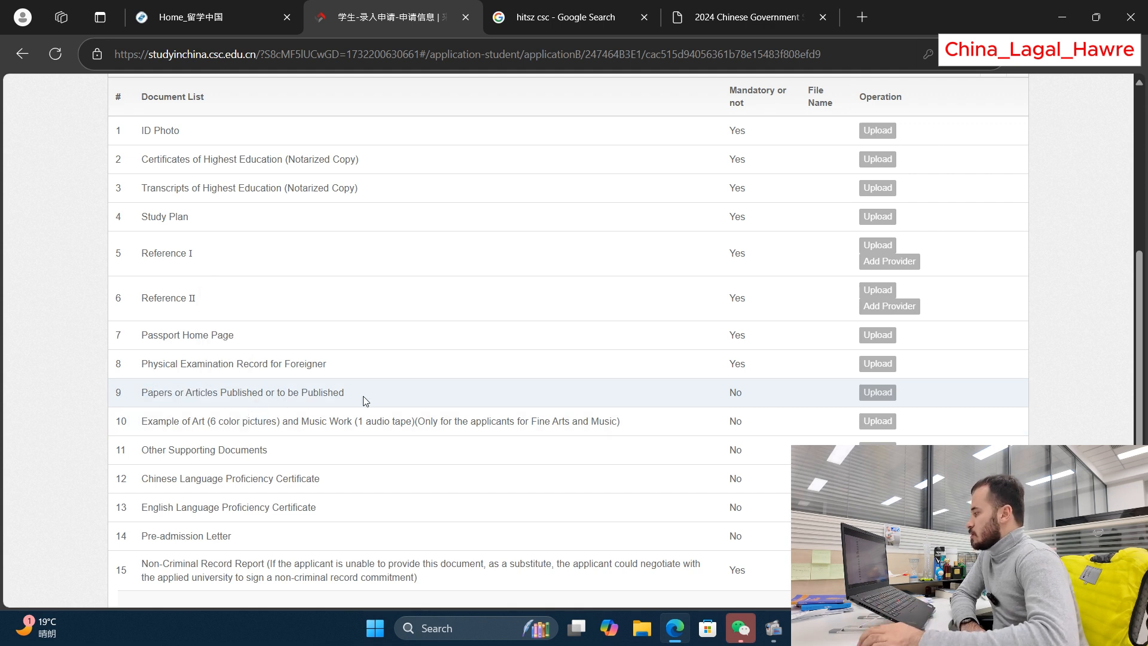
scroll(368, 399, down, 2)
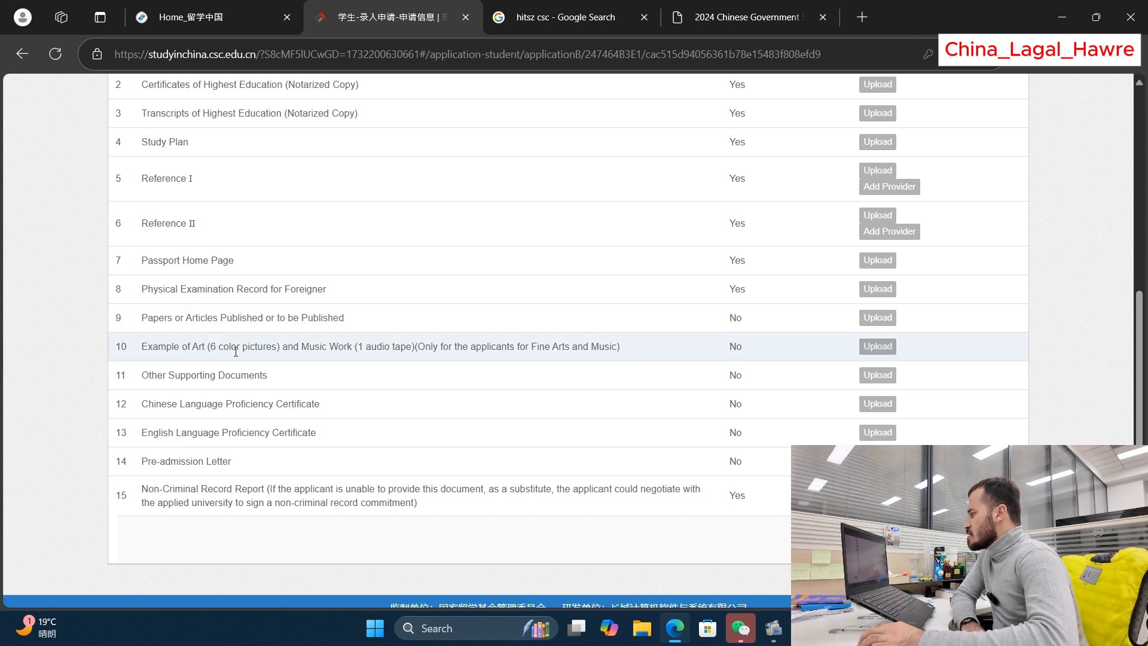
drag(172, 347, 296, 347)
click(341, 348)
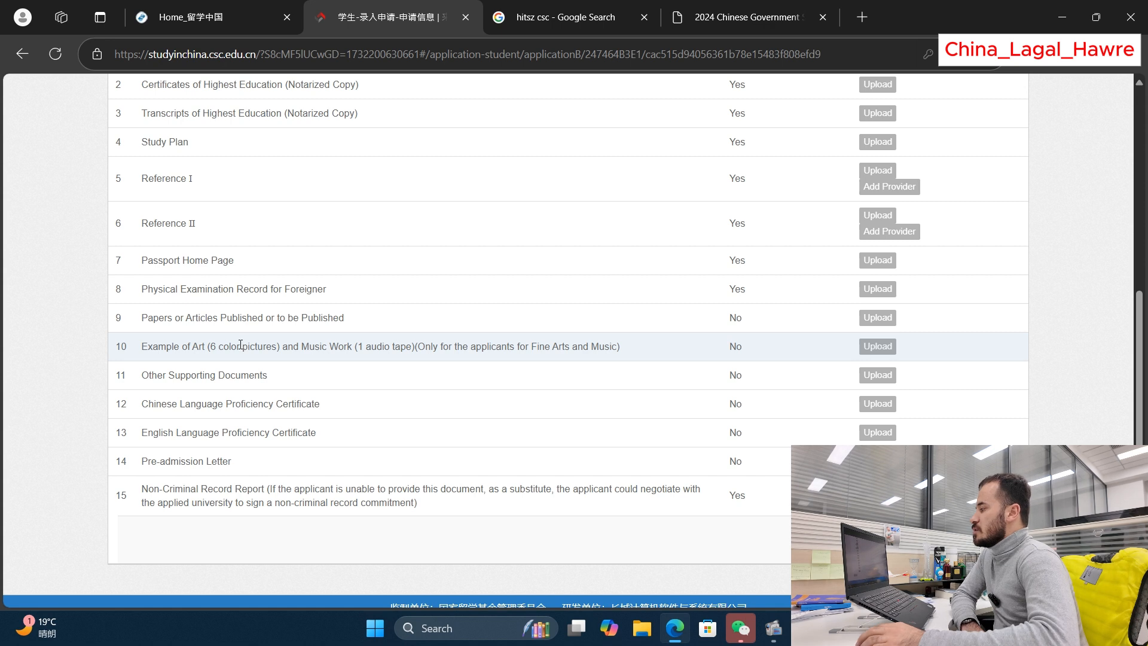
scroll(239, 346, down, 1)
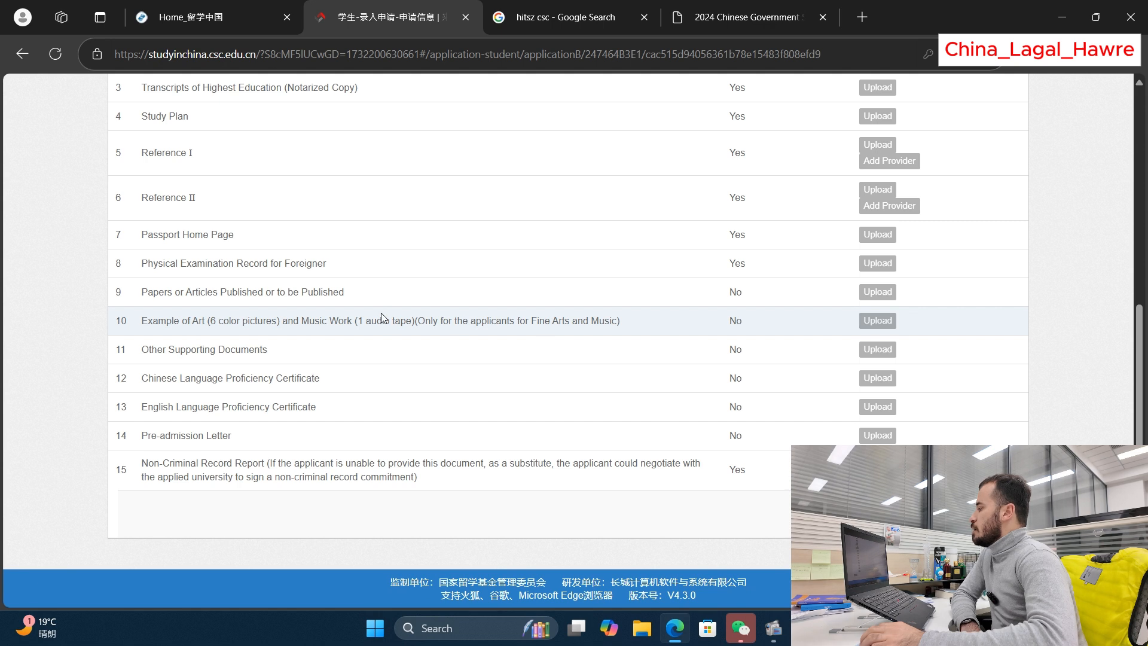
drag(144, 349, 248, 348)
click(247, 348)
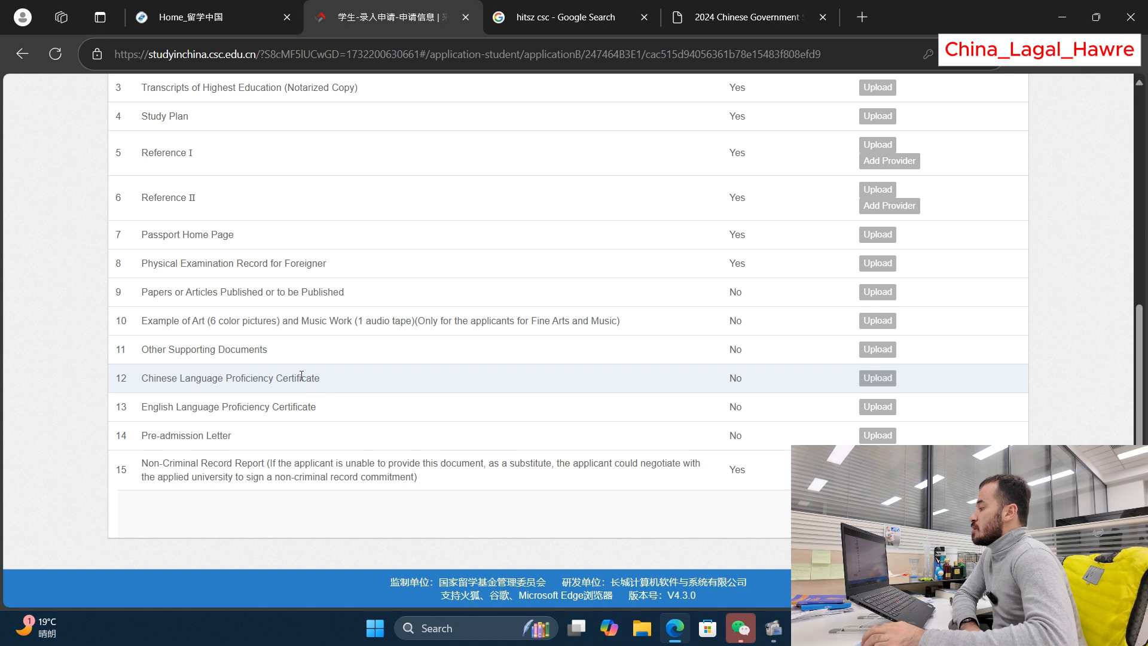
drag(262, 379, 154, 379)
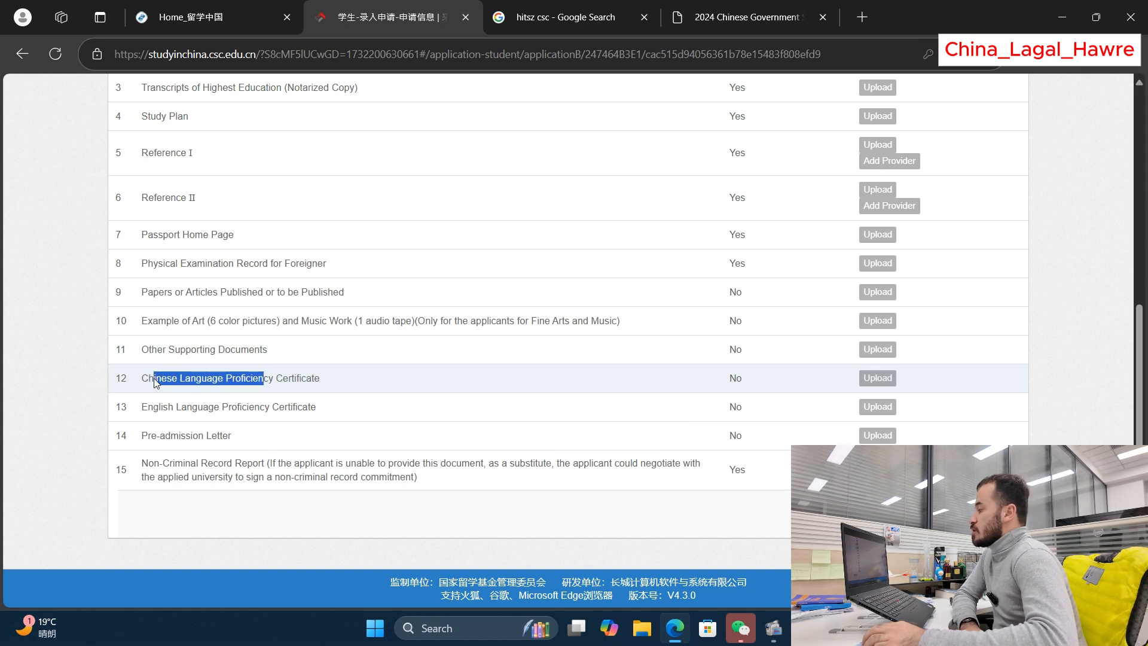
click(147, 379)
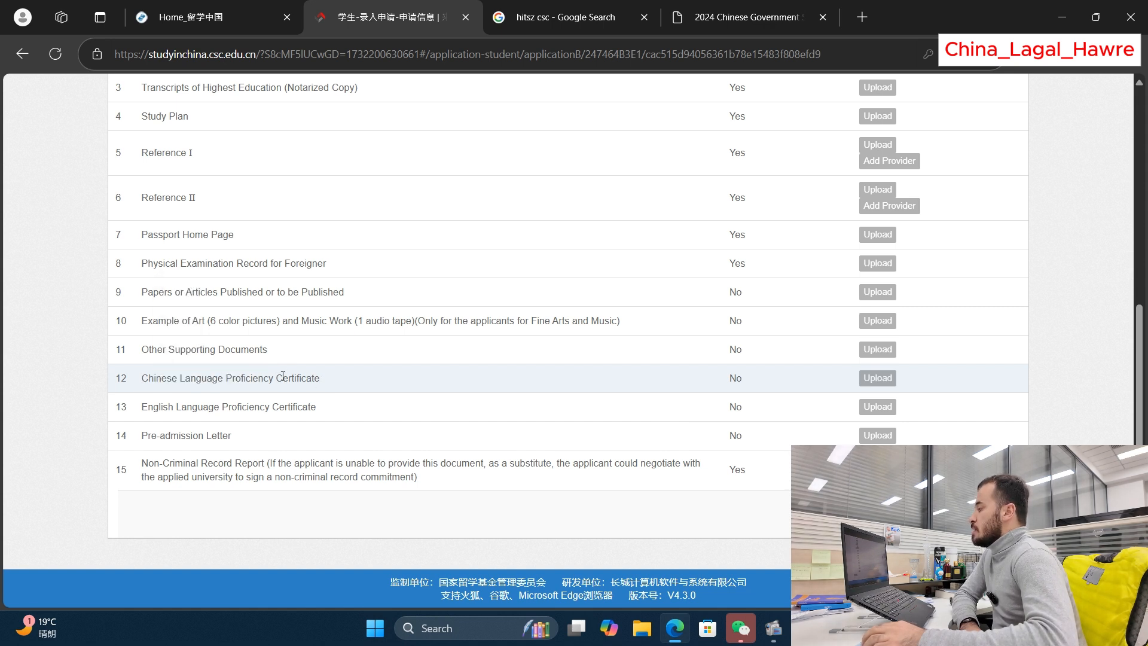
drag(141, 407, 311, 407)
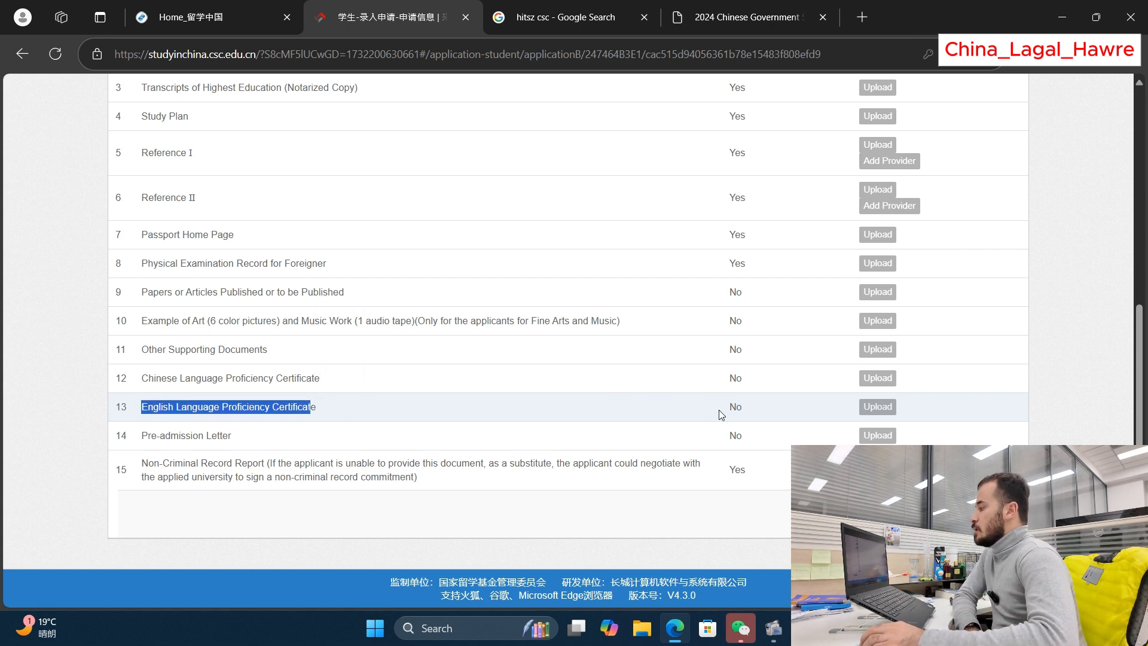
drag(317, 408, 203, 407)
click(682, 411)
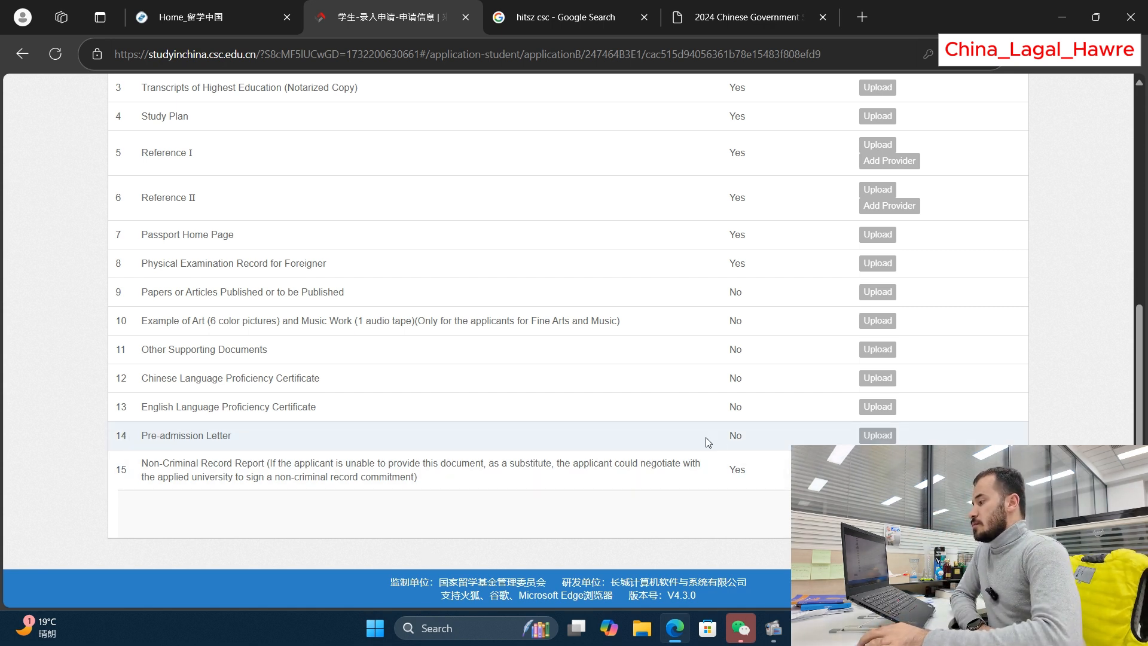
drag(729, 436, 750, 438)
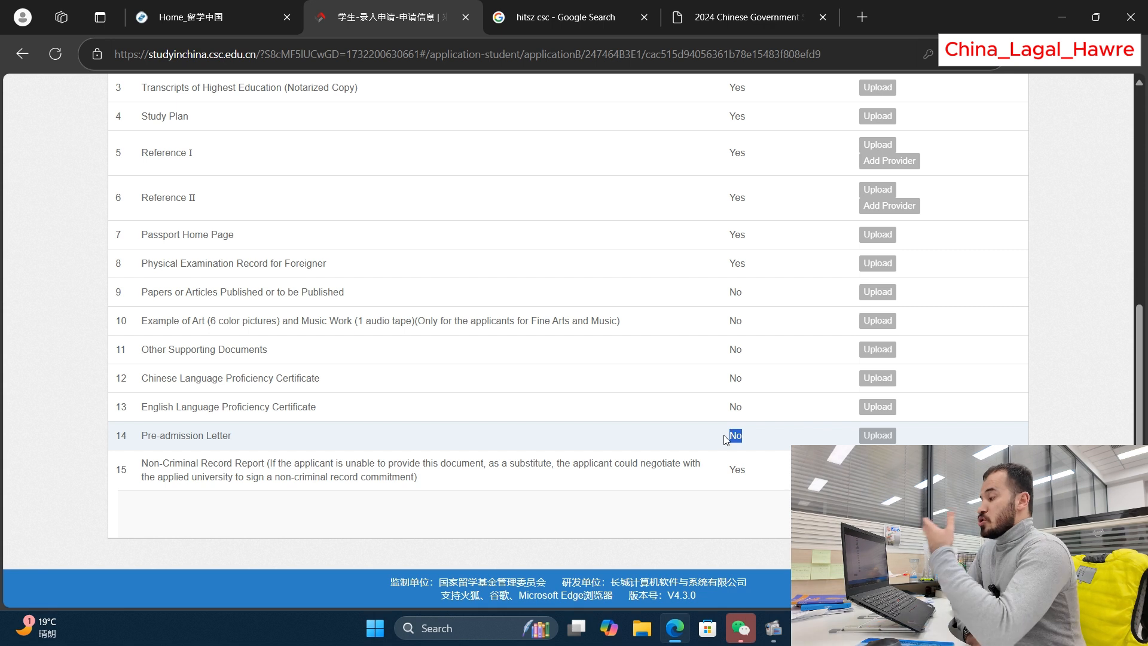
click(726, 440)
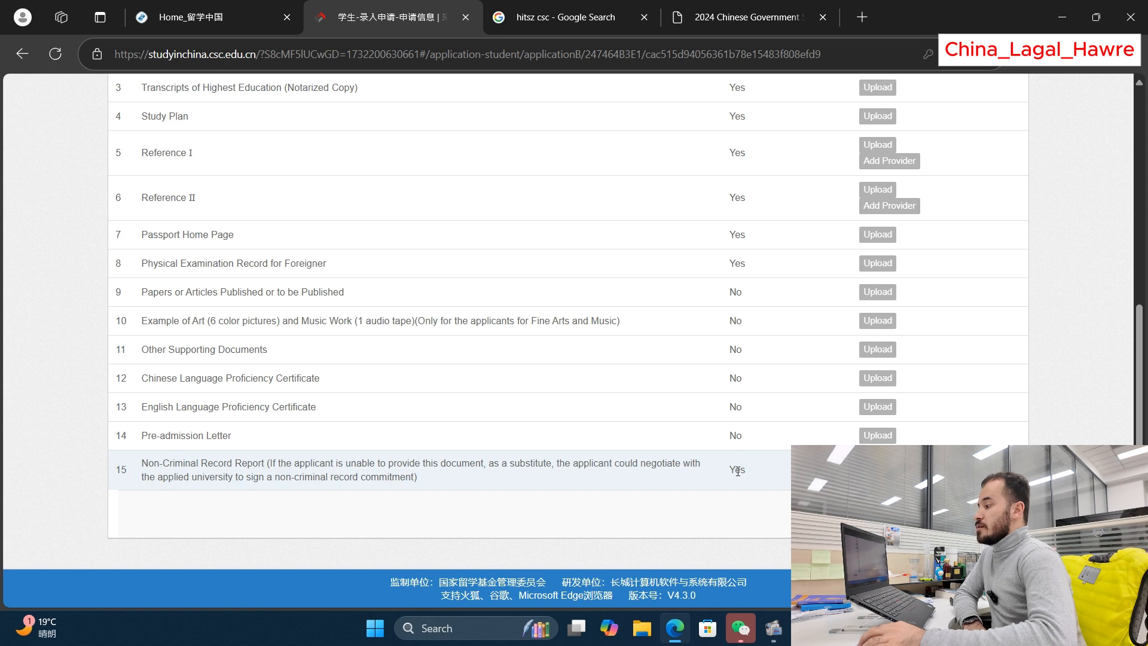
drag(749, 471, 727, 470)
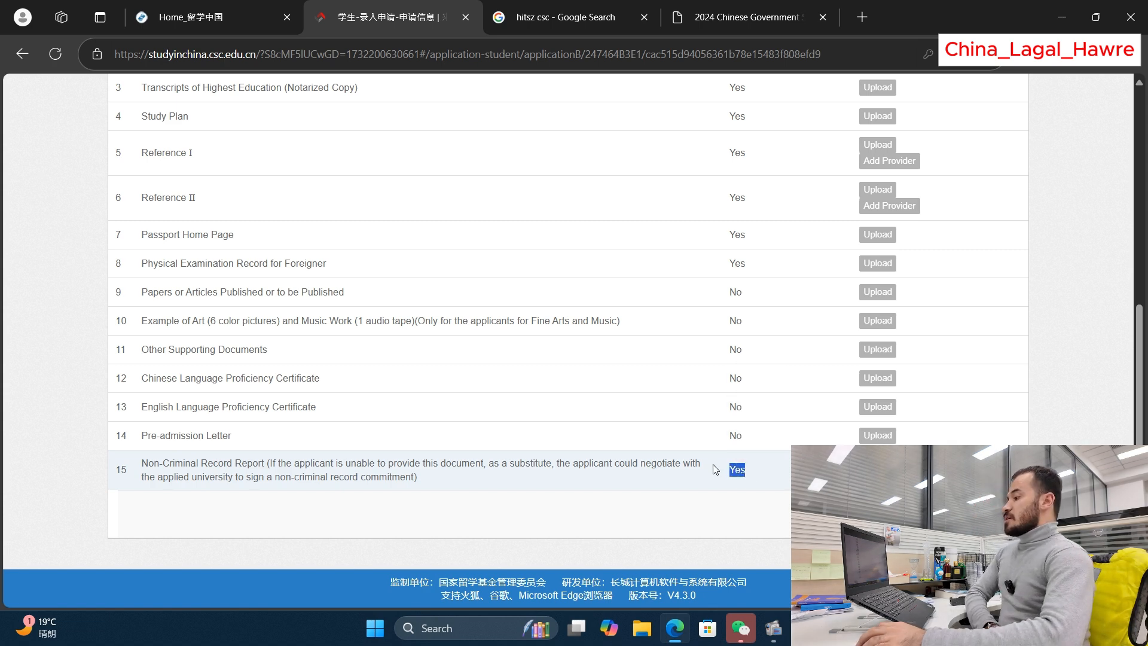
click(696, 461)
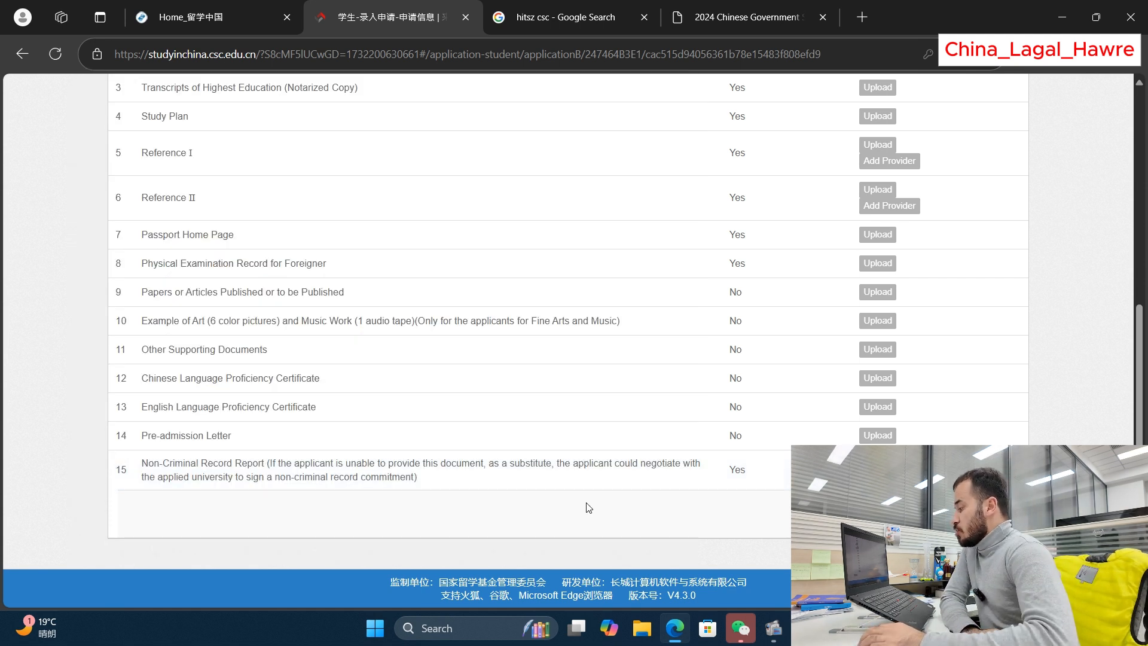
drag(545, 485, 154, 461)
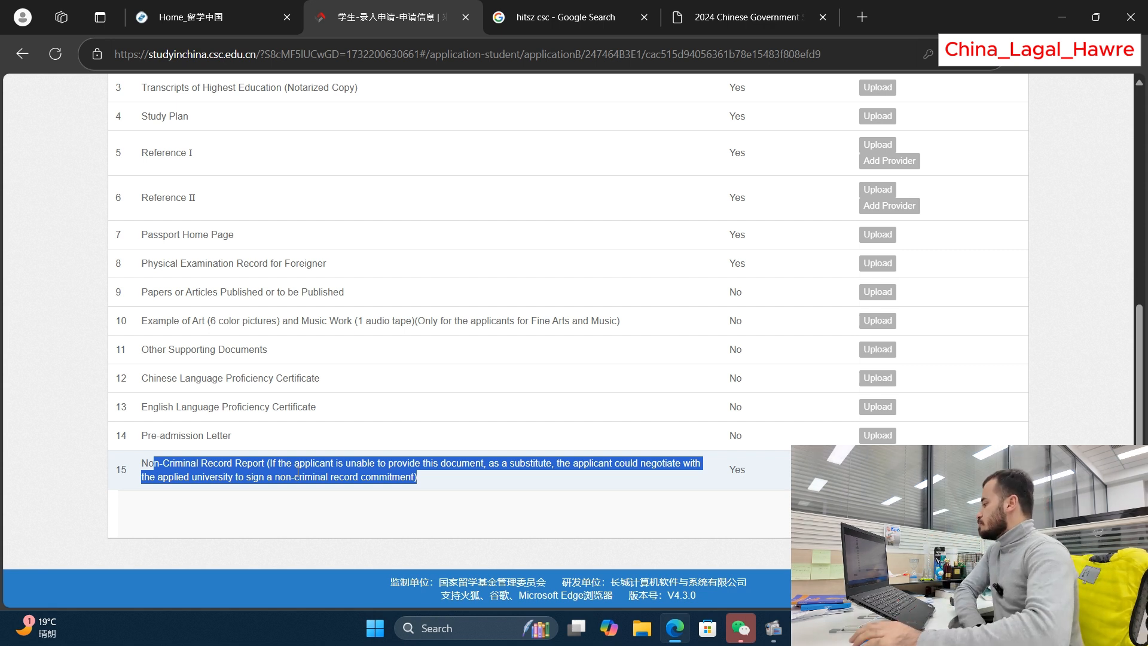
click(120, 406)
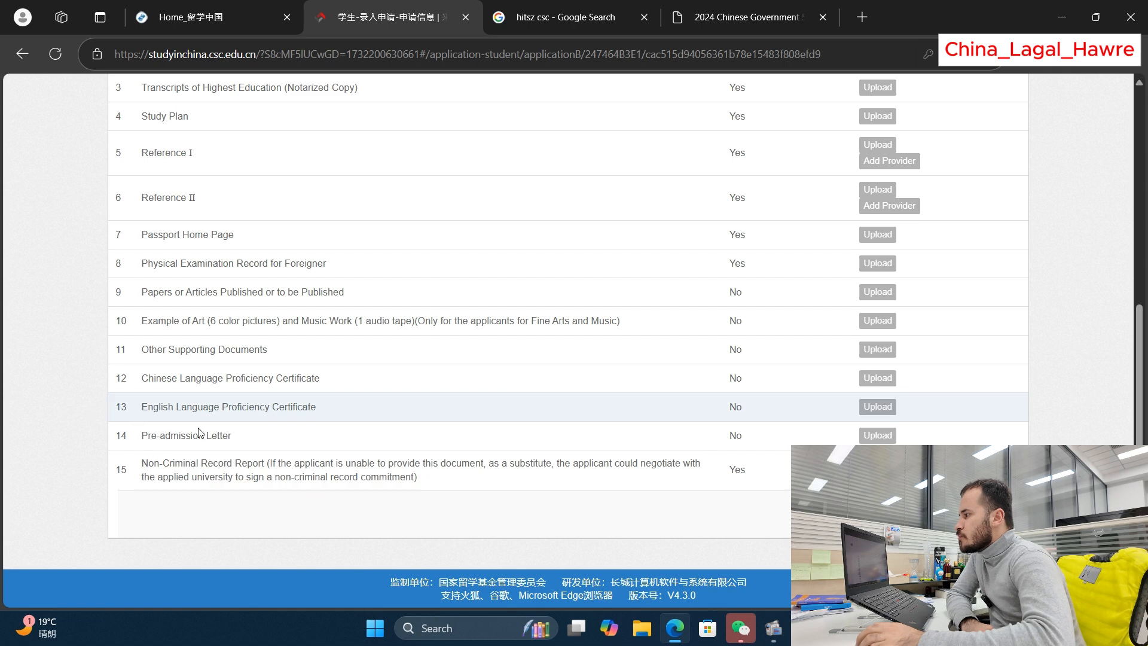
scroll(973, 379, up, 4)
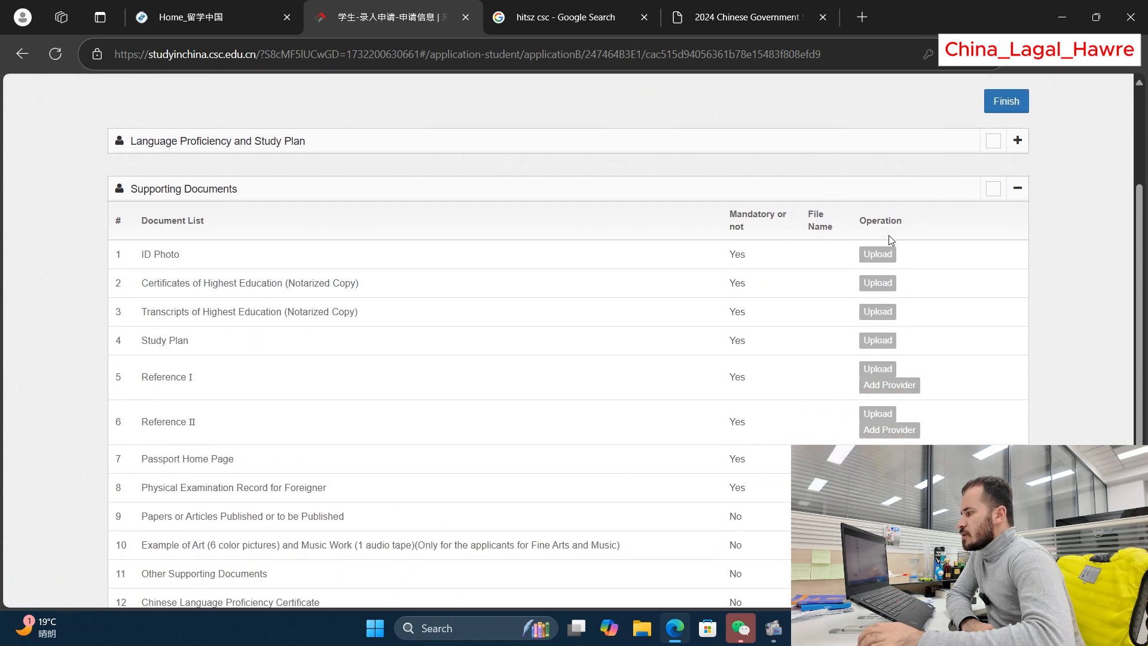
scroll(888, 235, down, 5)
scroll(781, 385, up, 2)
scroll(828, 279, up, 2)
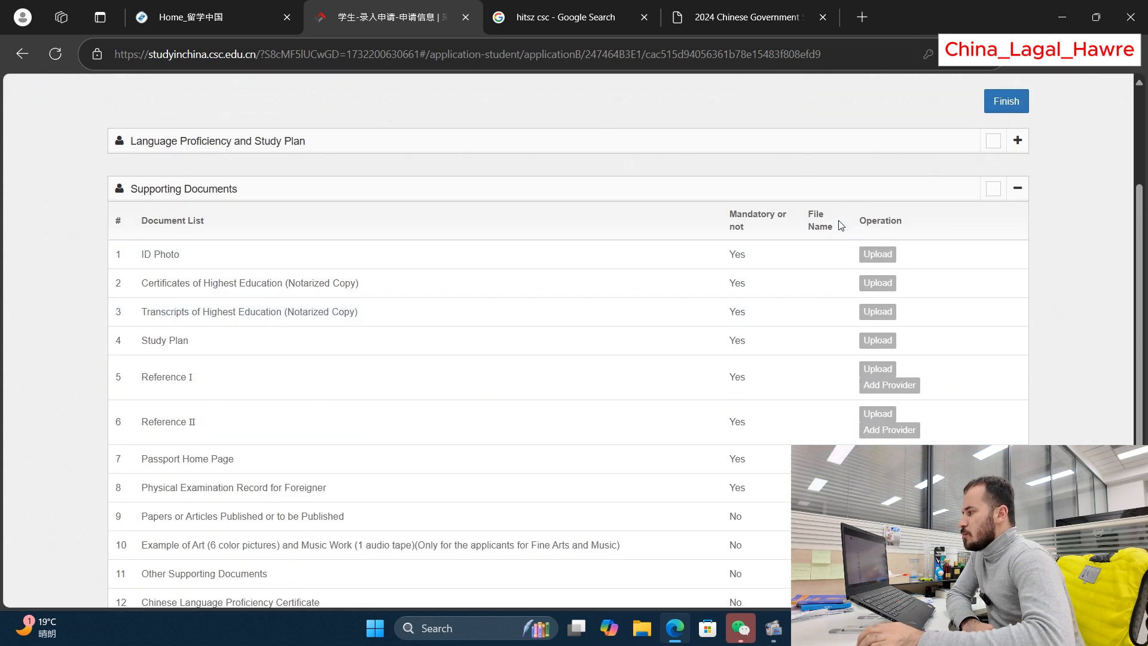
scroll(874, 256, down, 3)
scroll(915, 275, down, 1)
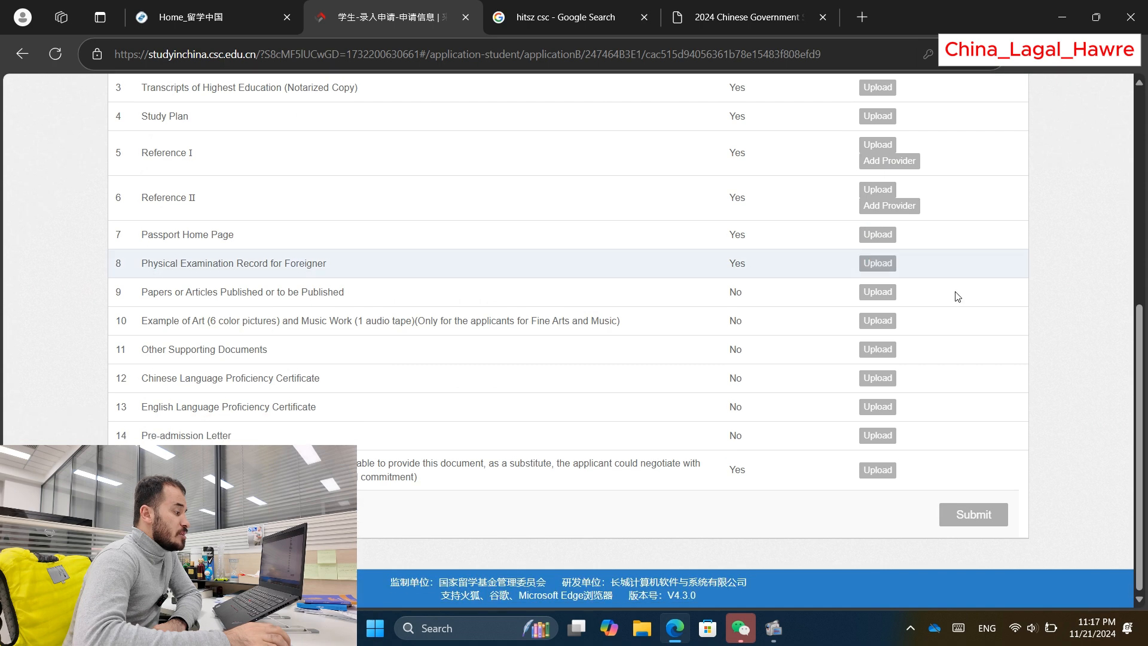
scroll(978, 419, up, 2)
Step: Finish the application, view the Type B applications list, and return to the Unsubmitted status page
scroll(981, 355, up, 5)
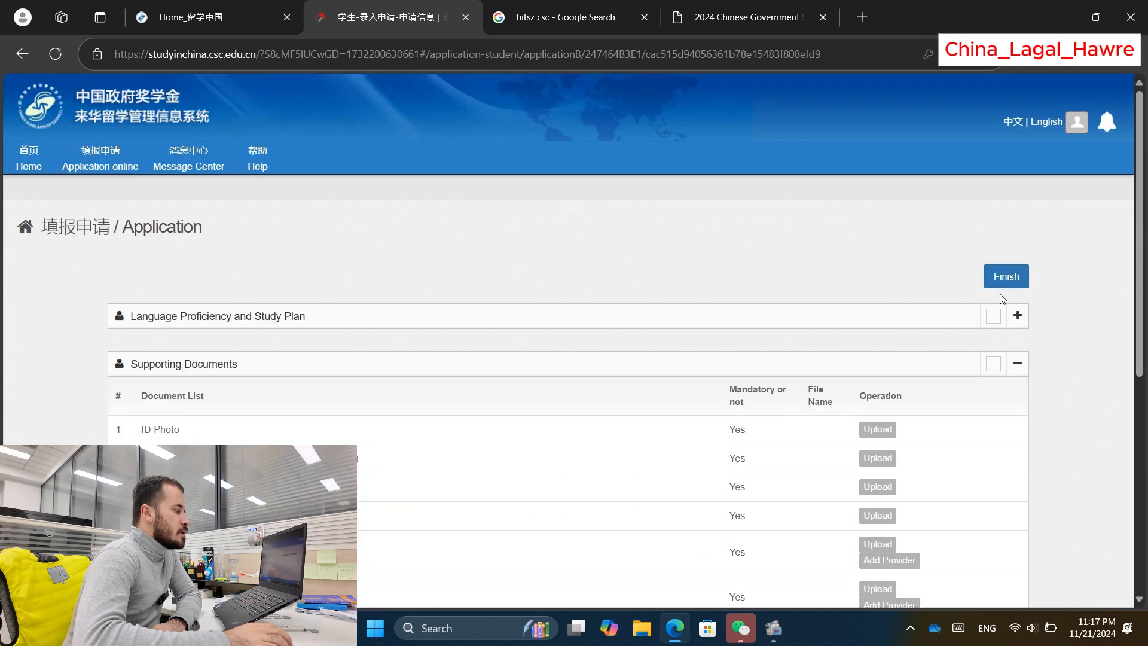
click(1006, 277)
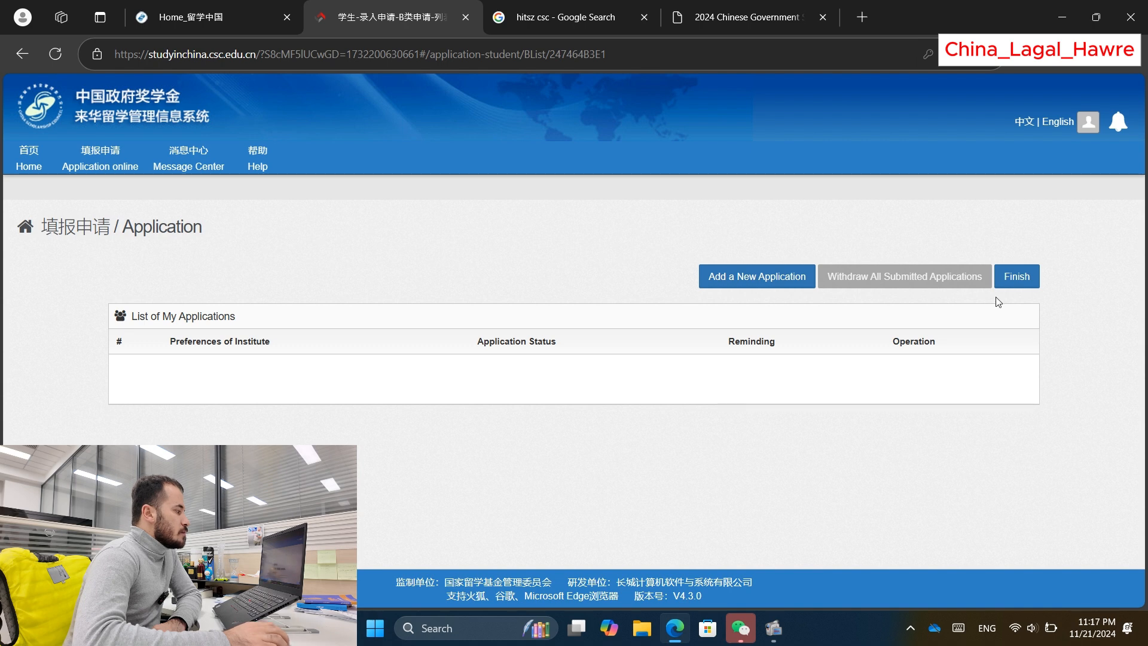
click(1011, 277)
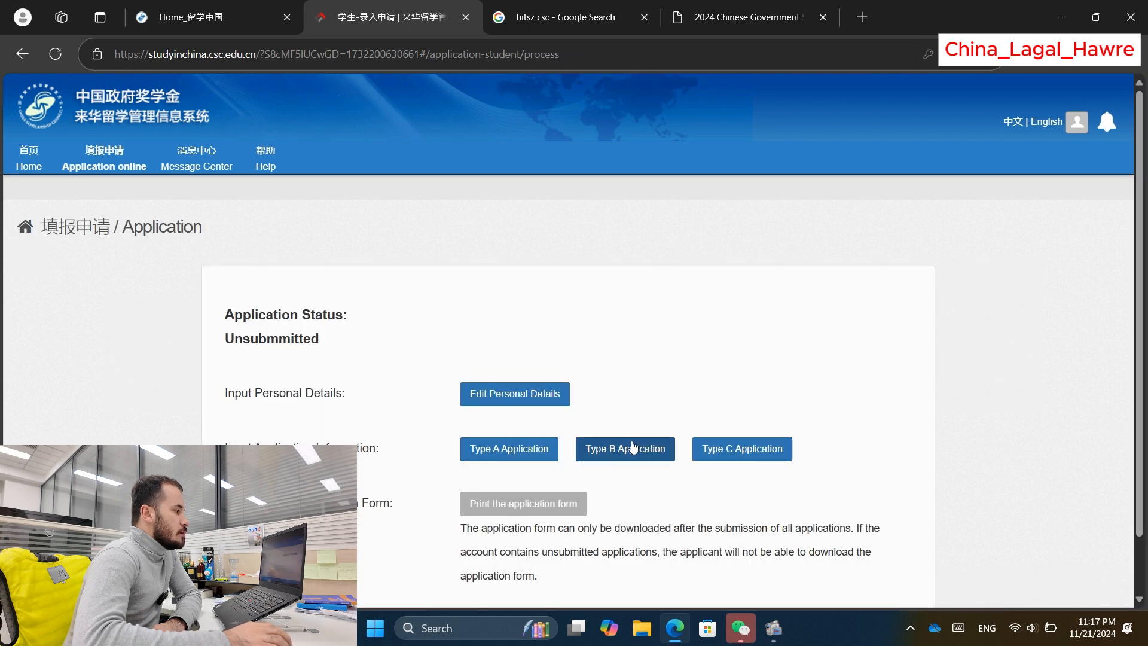
click(591, 462)
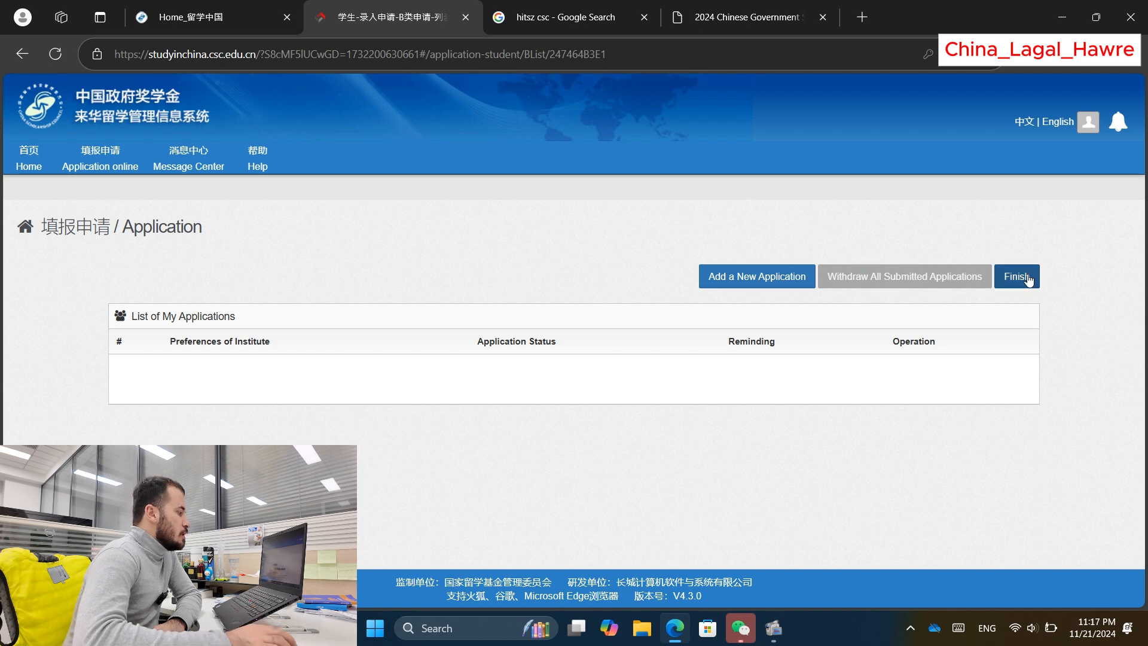
click(1011, 278)
scroll(460, 484, down, 1)
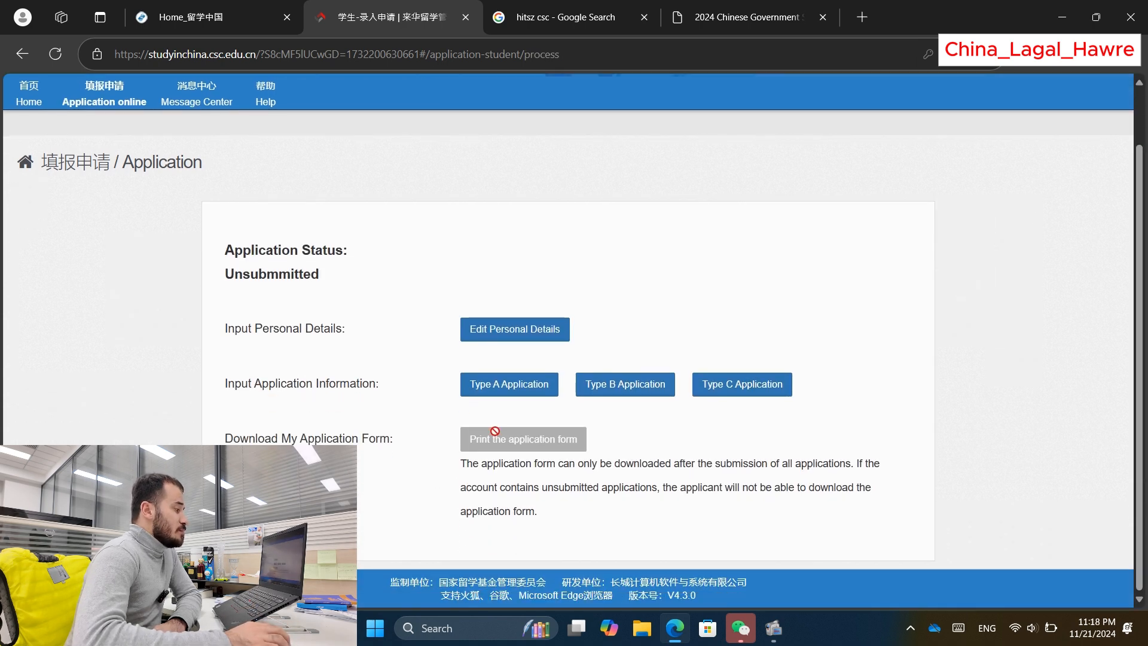